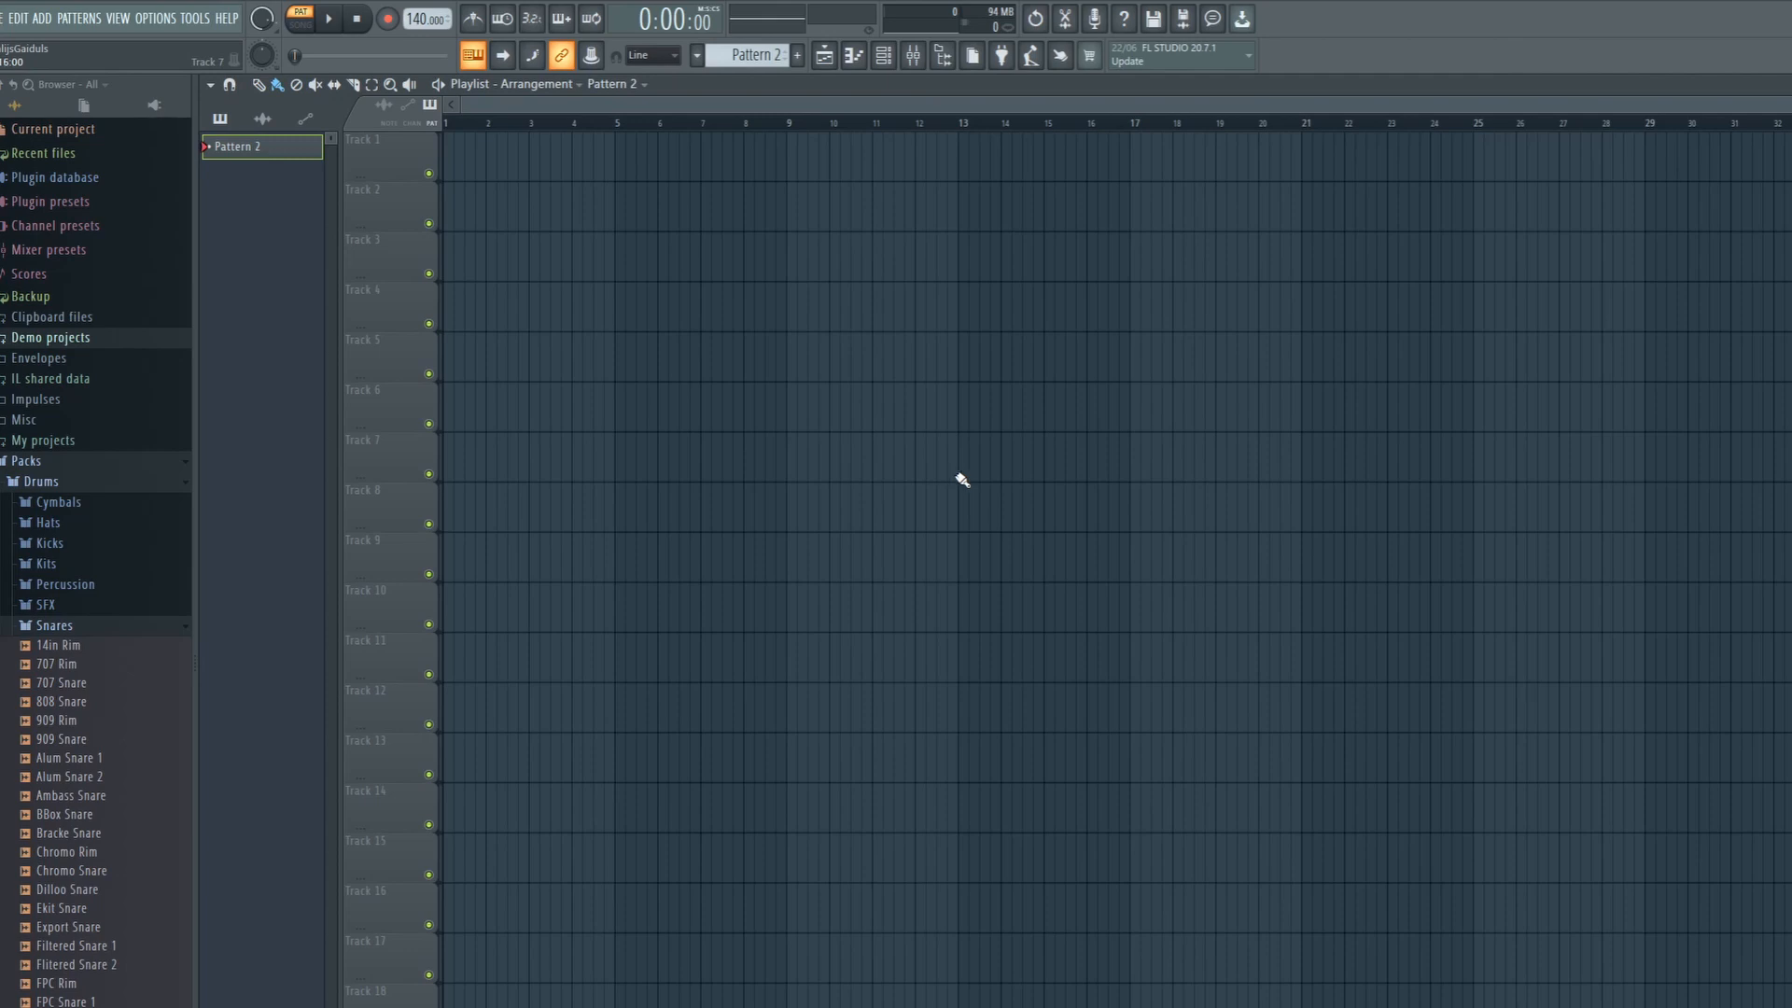
- Collapse the Packs folder in the browser and close the playlist and mixer windows
left_click(86, 466)
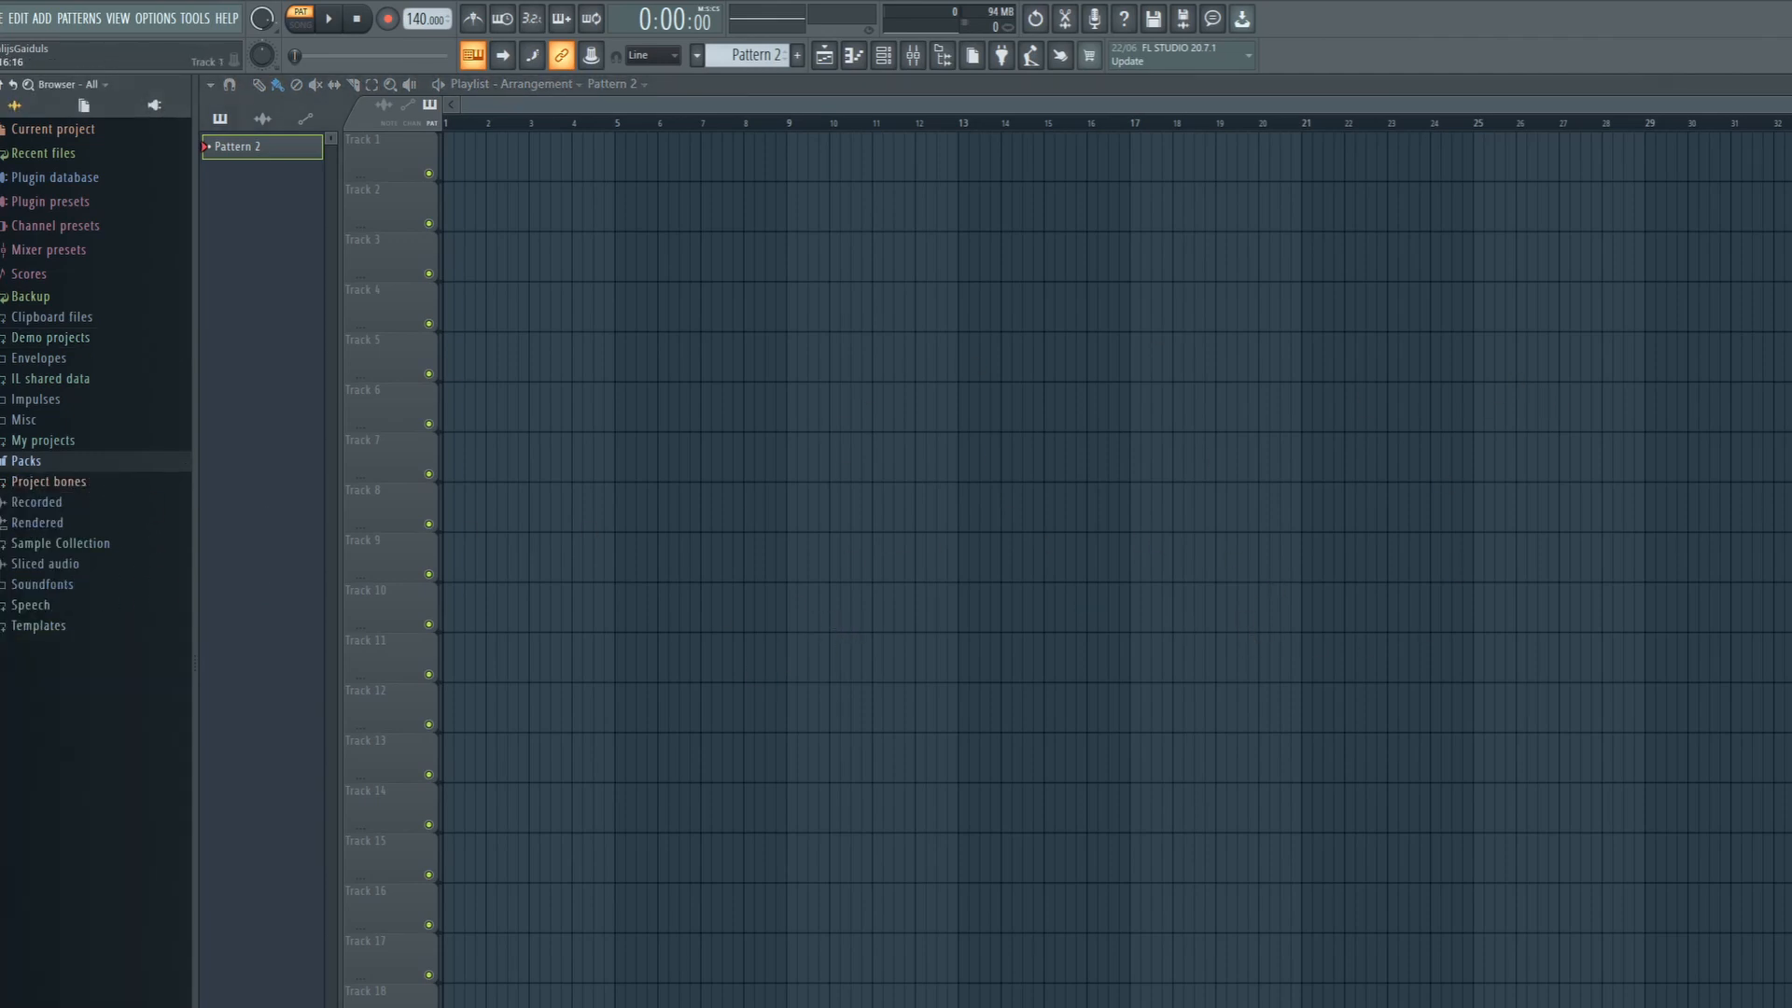
key("F5")
left_click(1232, 489)
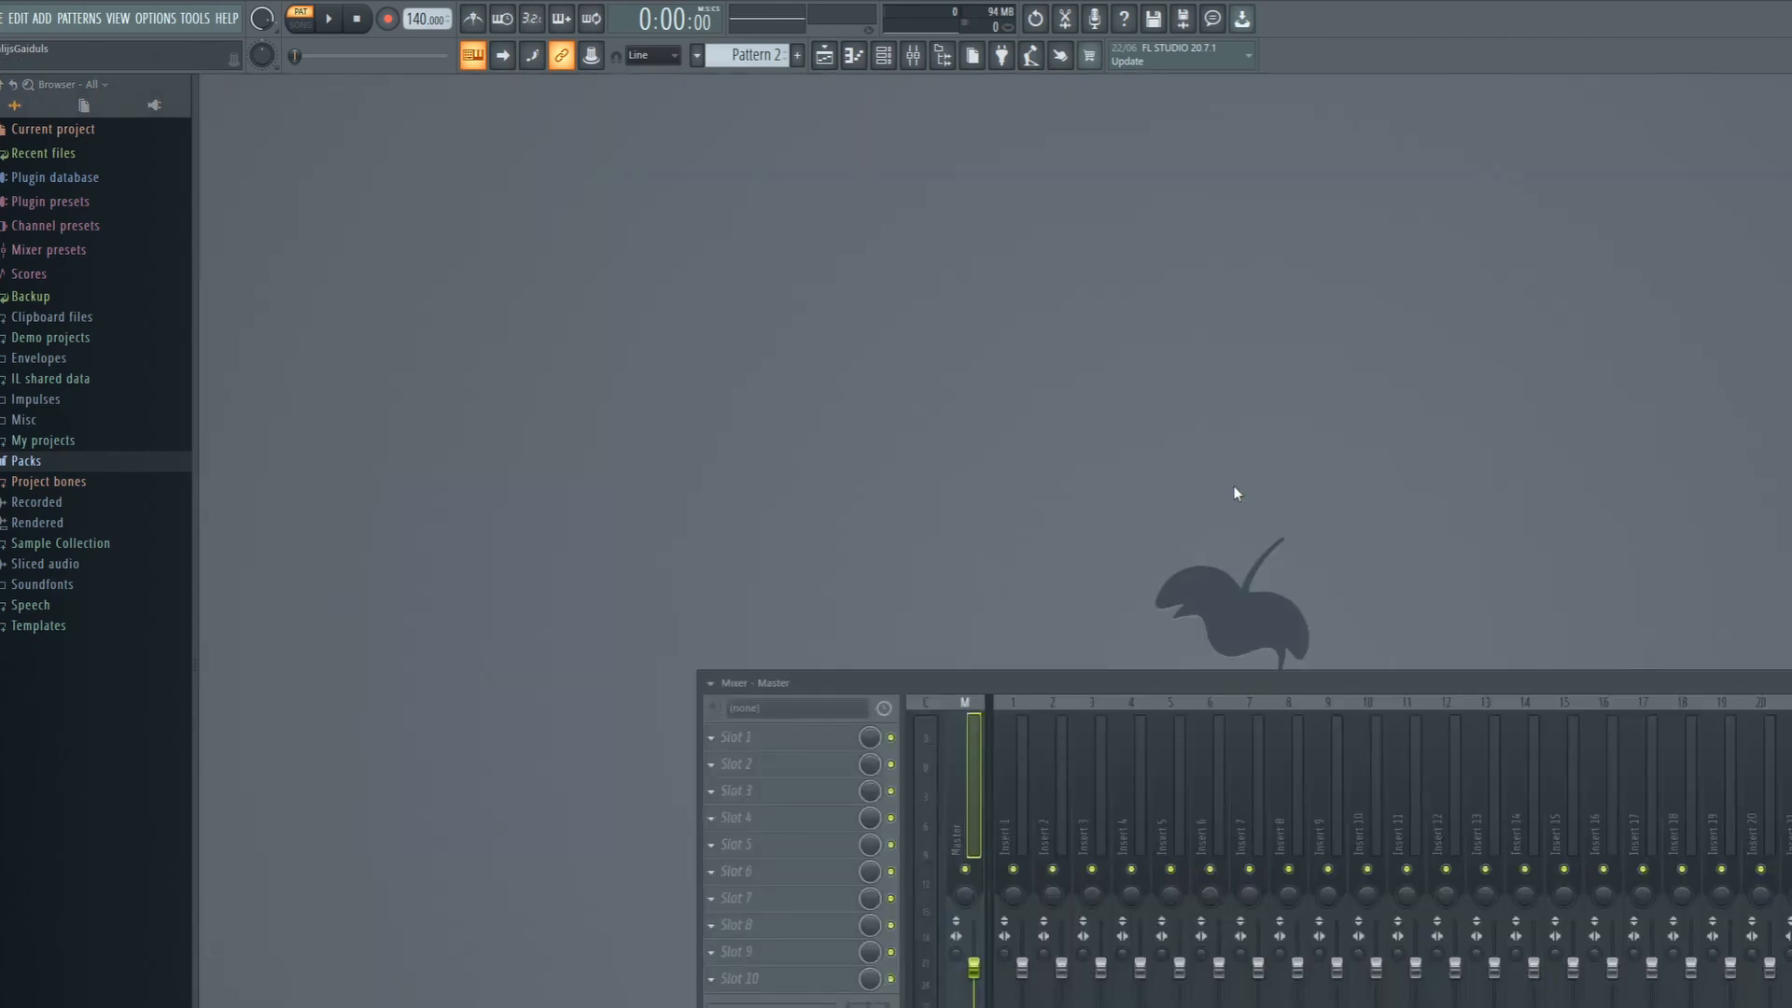
left_click_drag(1436, 682, 1153, 595)
key("F9")
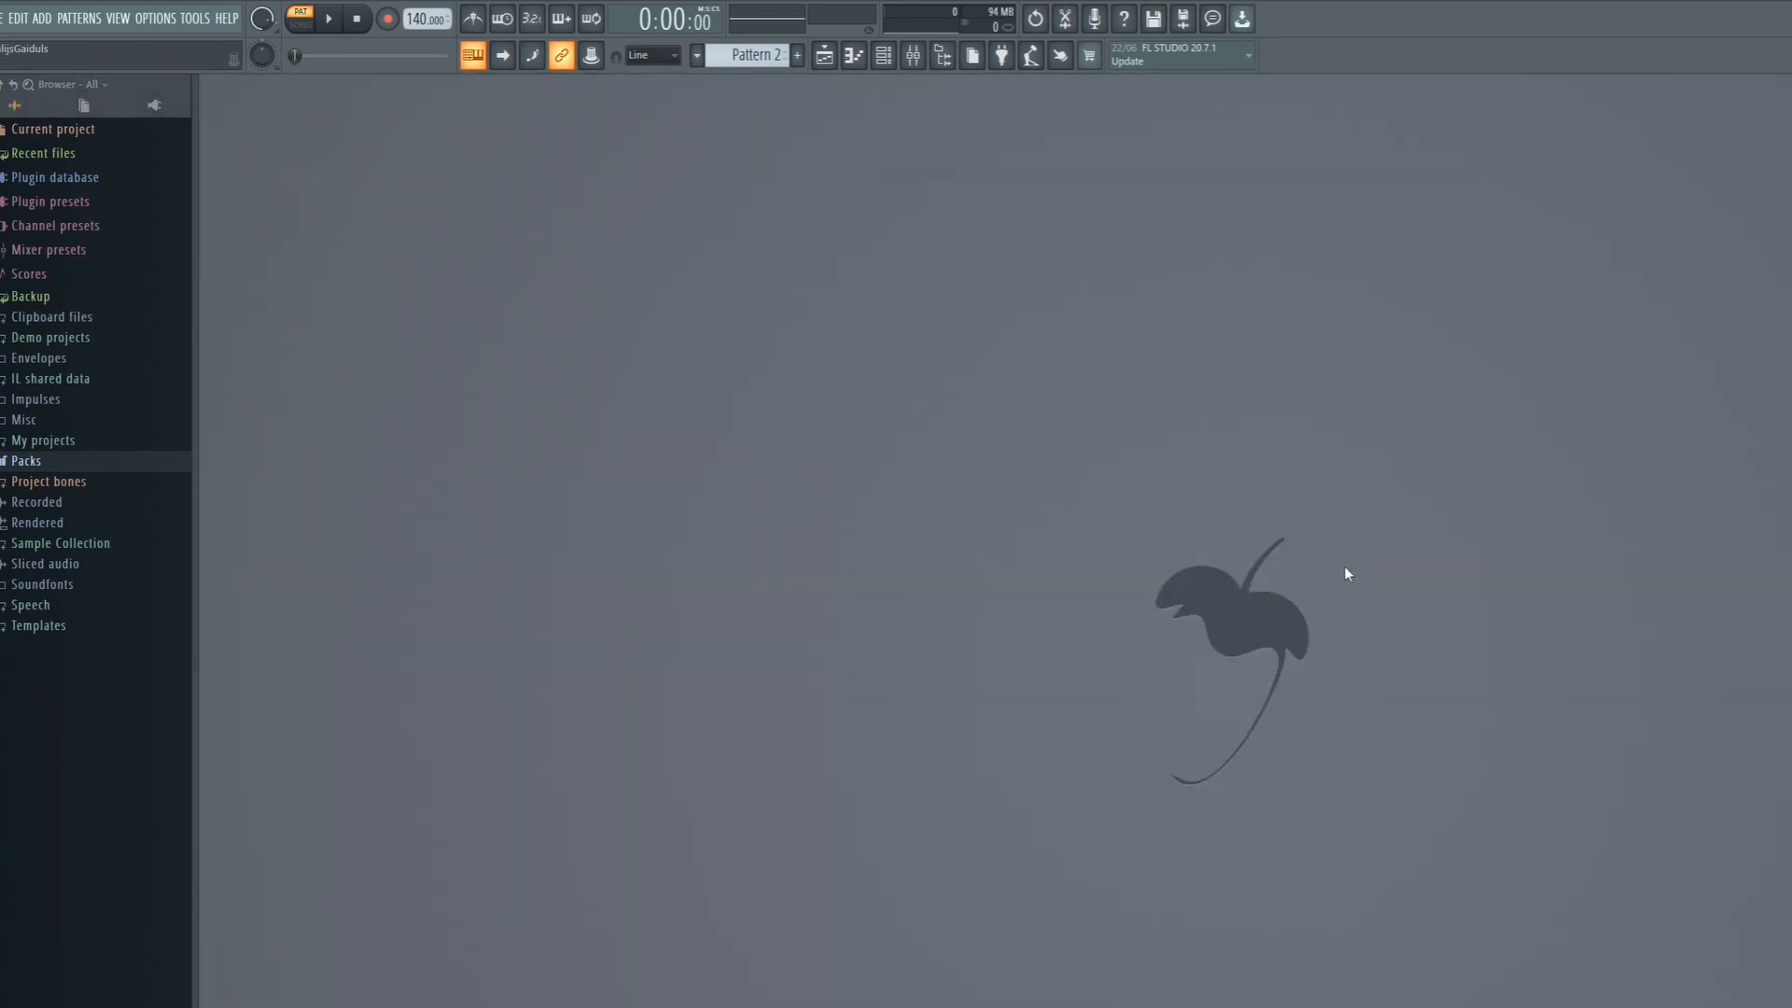
- Start a new project from the Minimal Empty template, discarding changes to the current one, and leave the workspace clear of windows
left_click(2, 18)
mouse_move(41, 66)
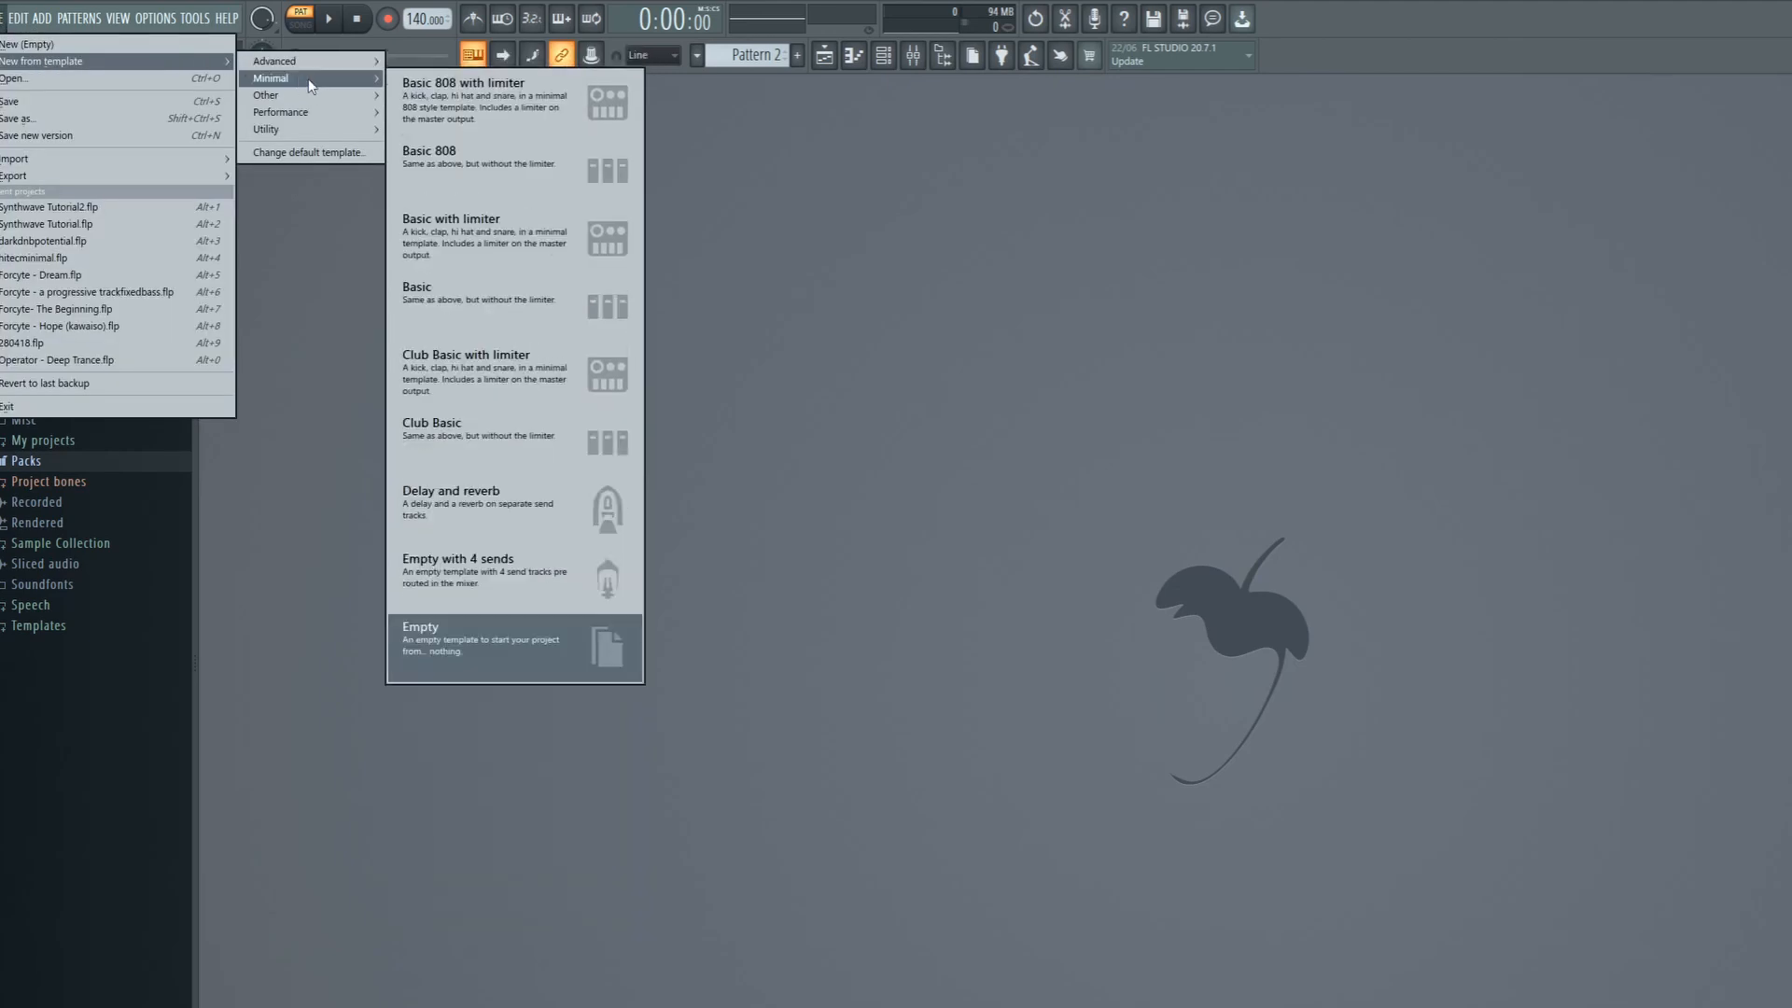
left_click(546, 651)
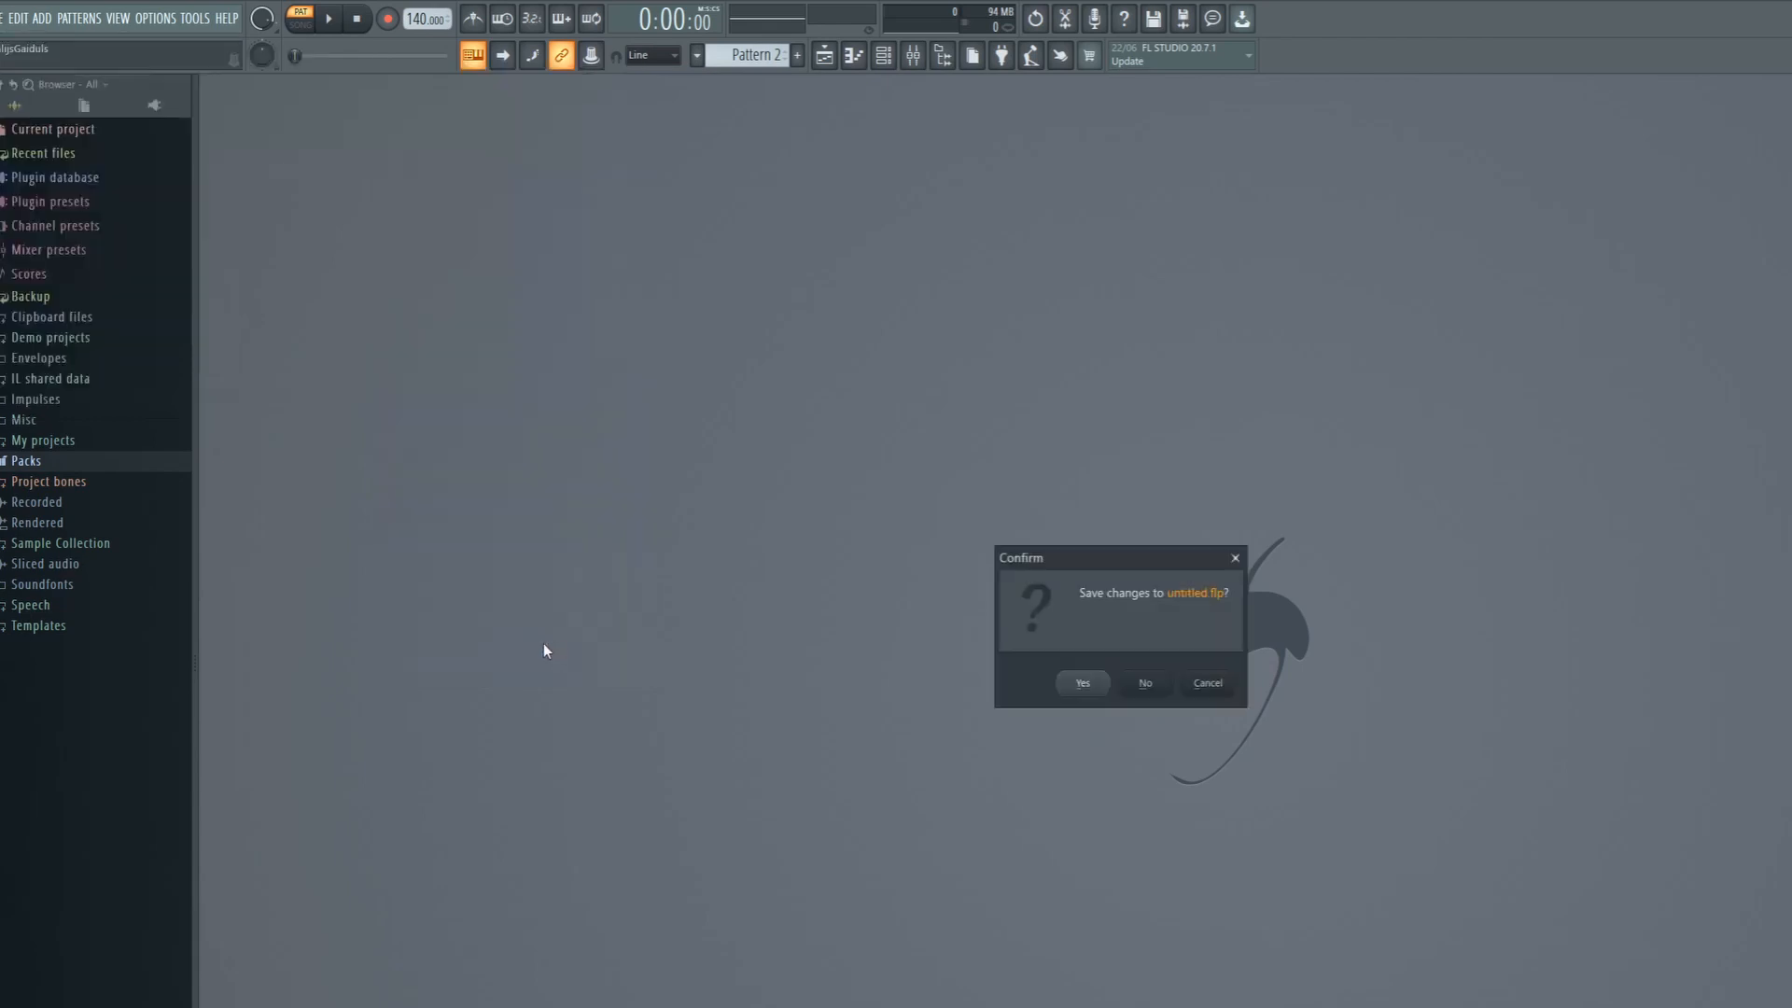
left_click(1147, 684)
left_click(825, 58)
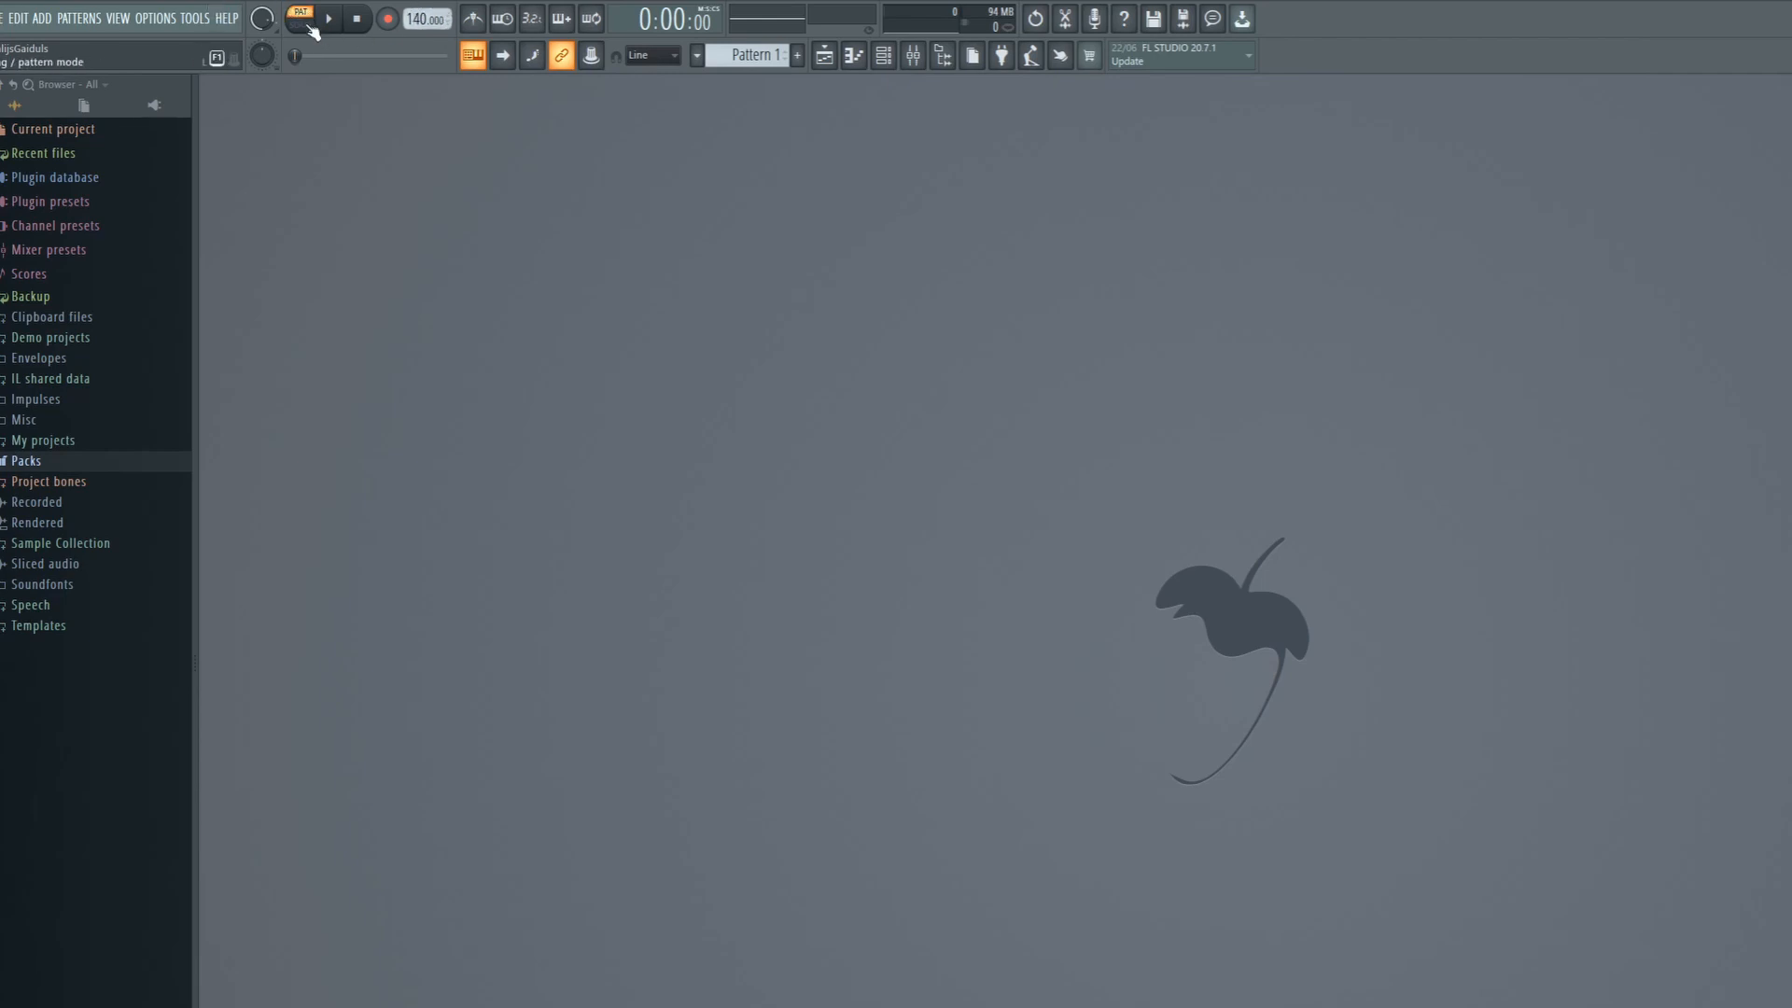
- Set the project tempo to 102 BPM and open the playlist with the channel rack placed over its upper tracks
left_click_drag(417, 17, 417, 56)
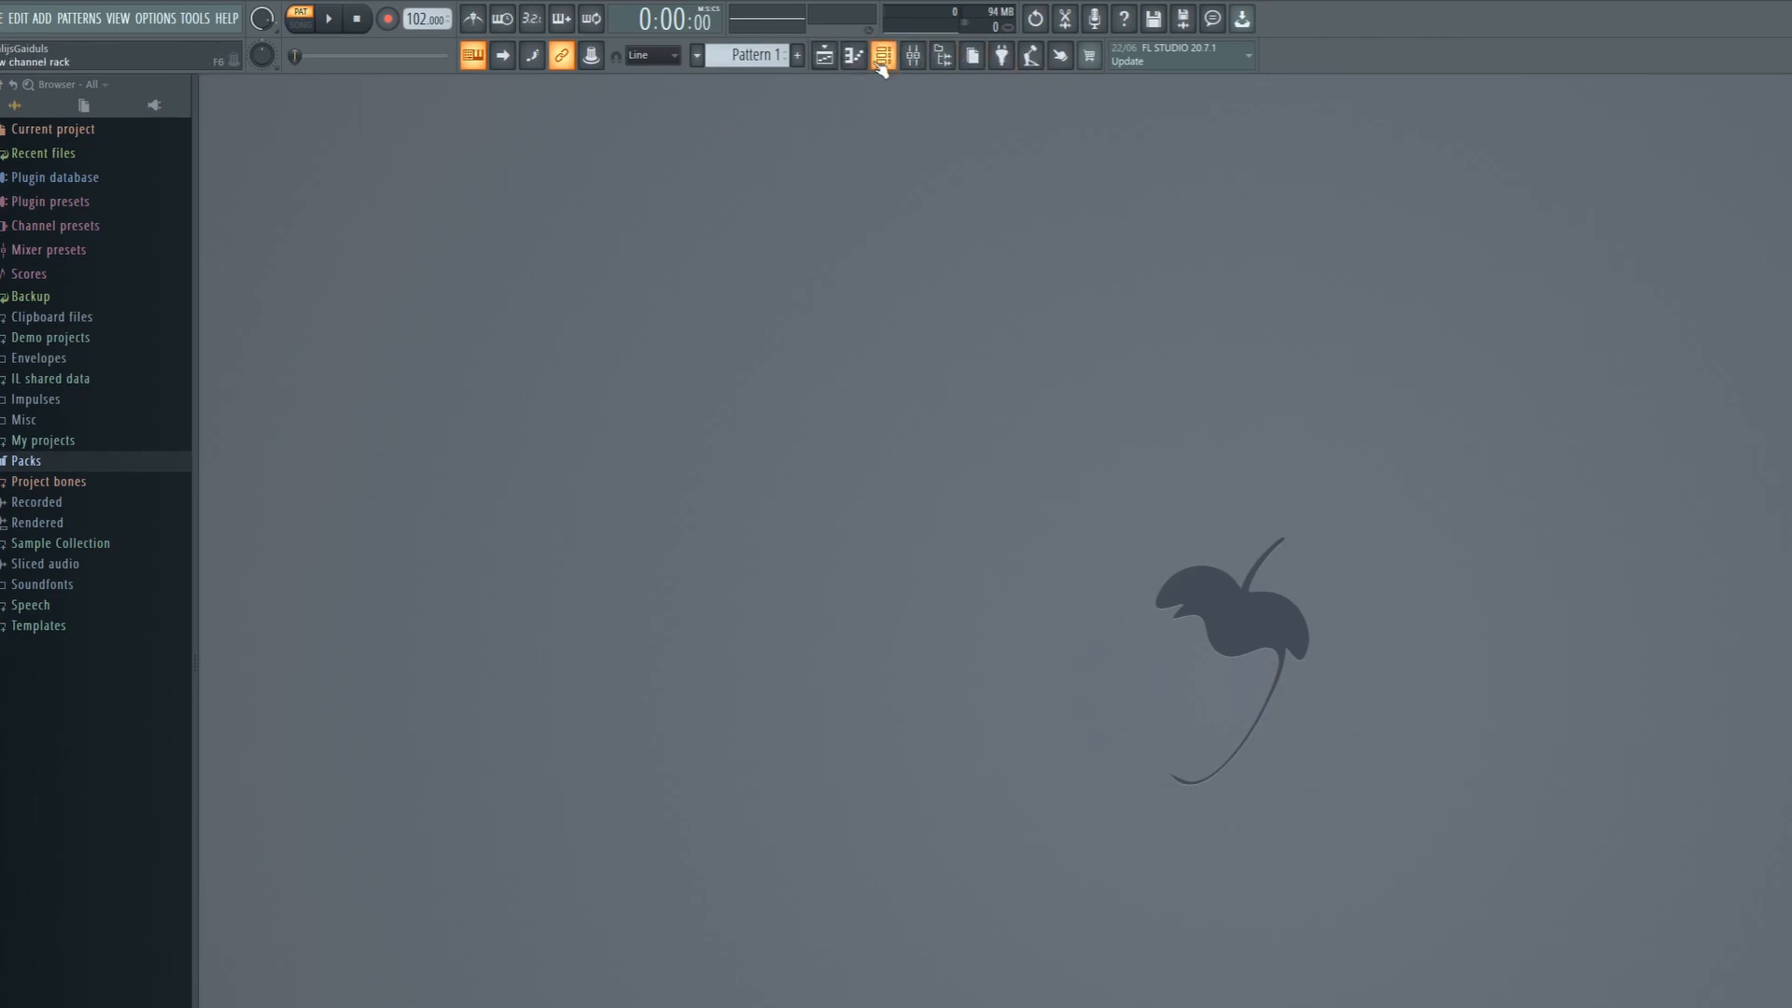
left_click(825, 56)
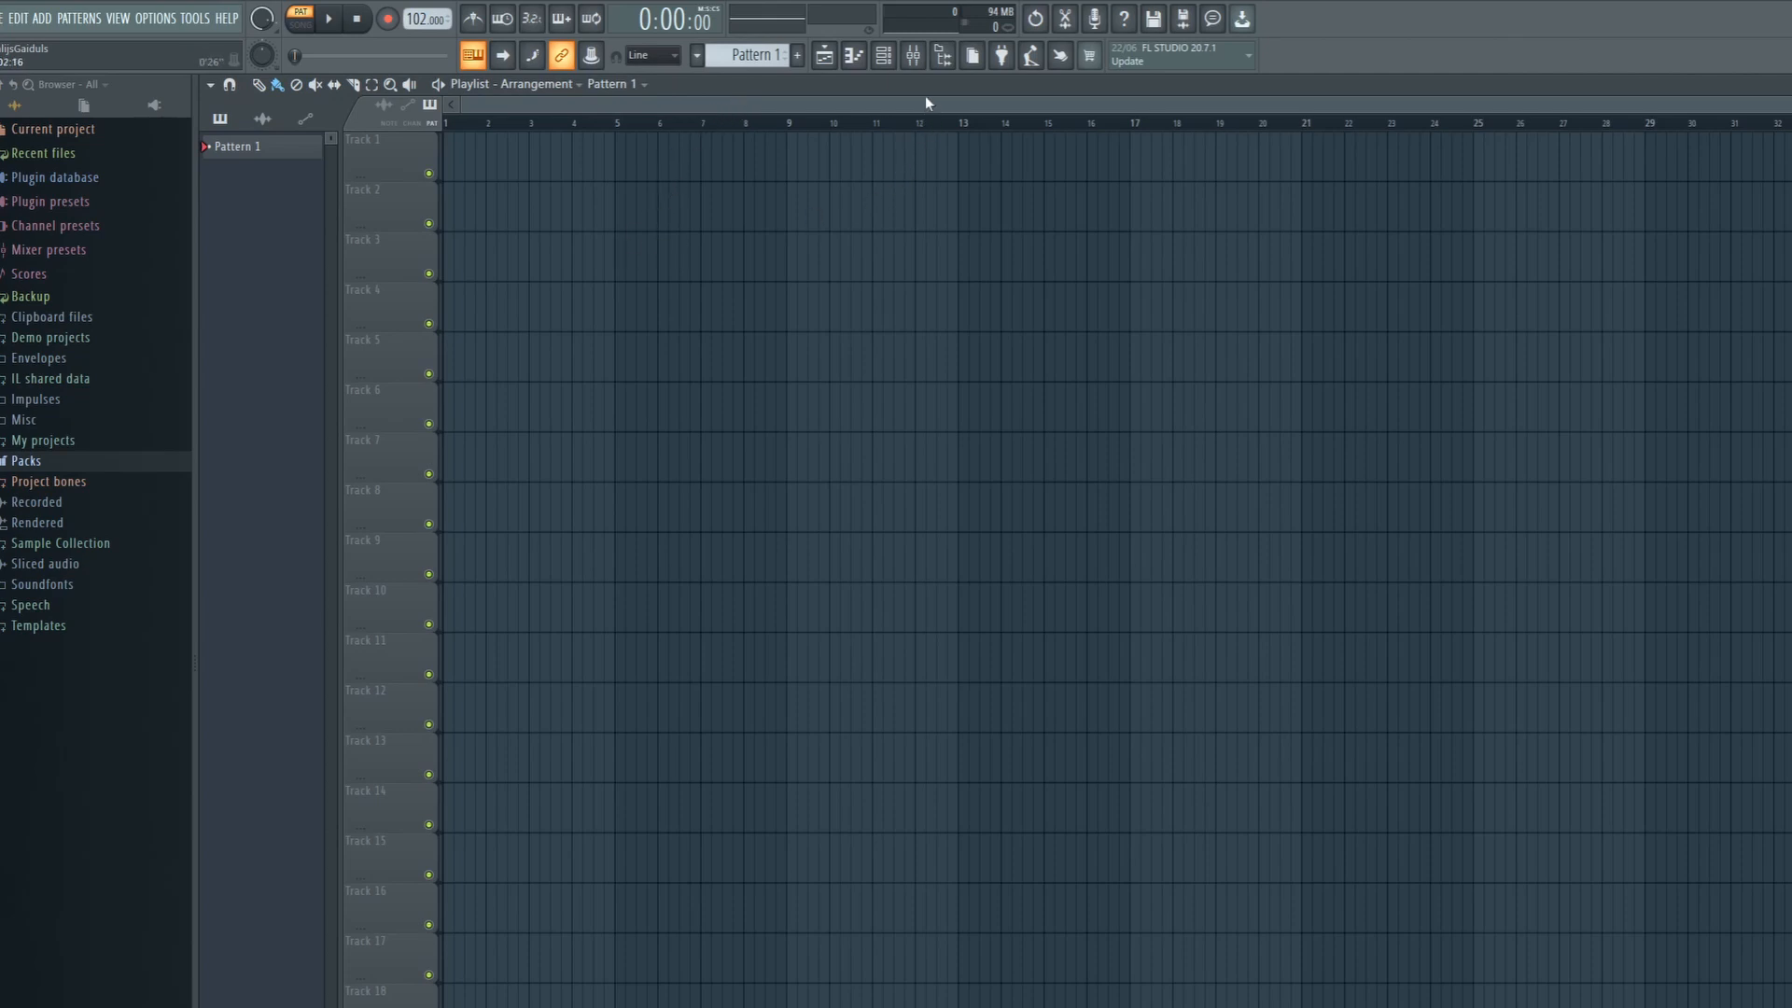
left_click(890, 58)
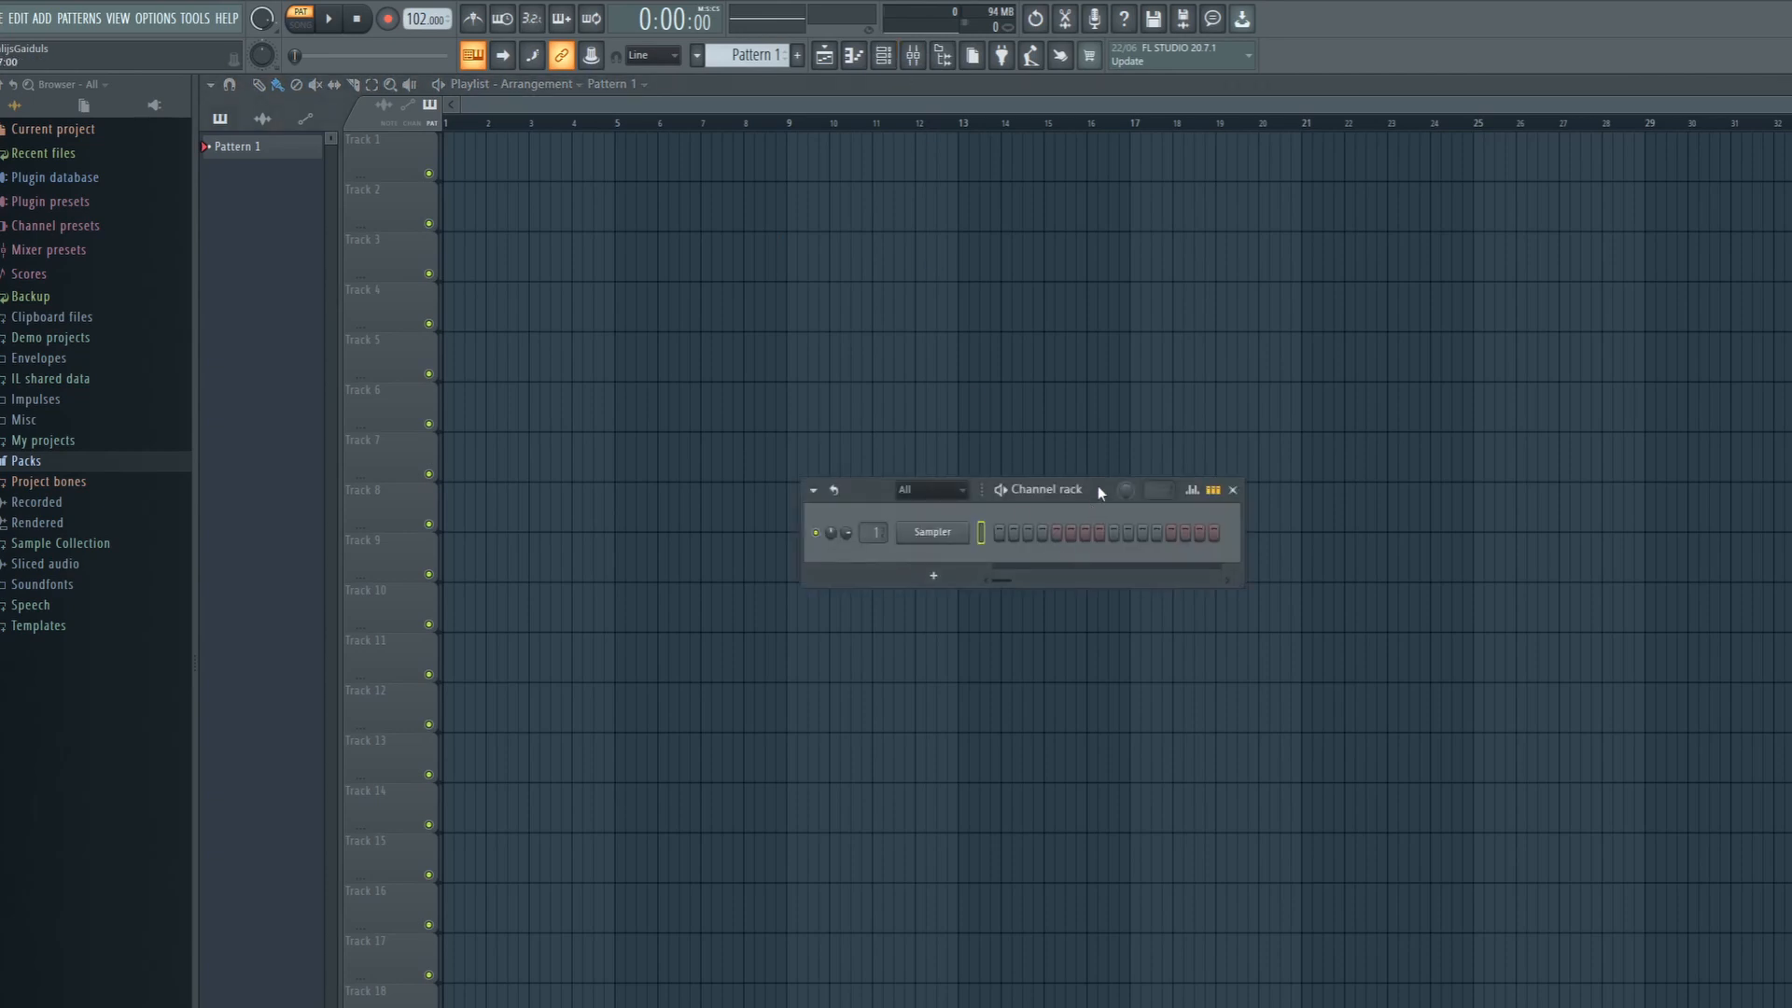
left_click_drag(1098, 485, 1095, 321)
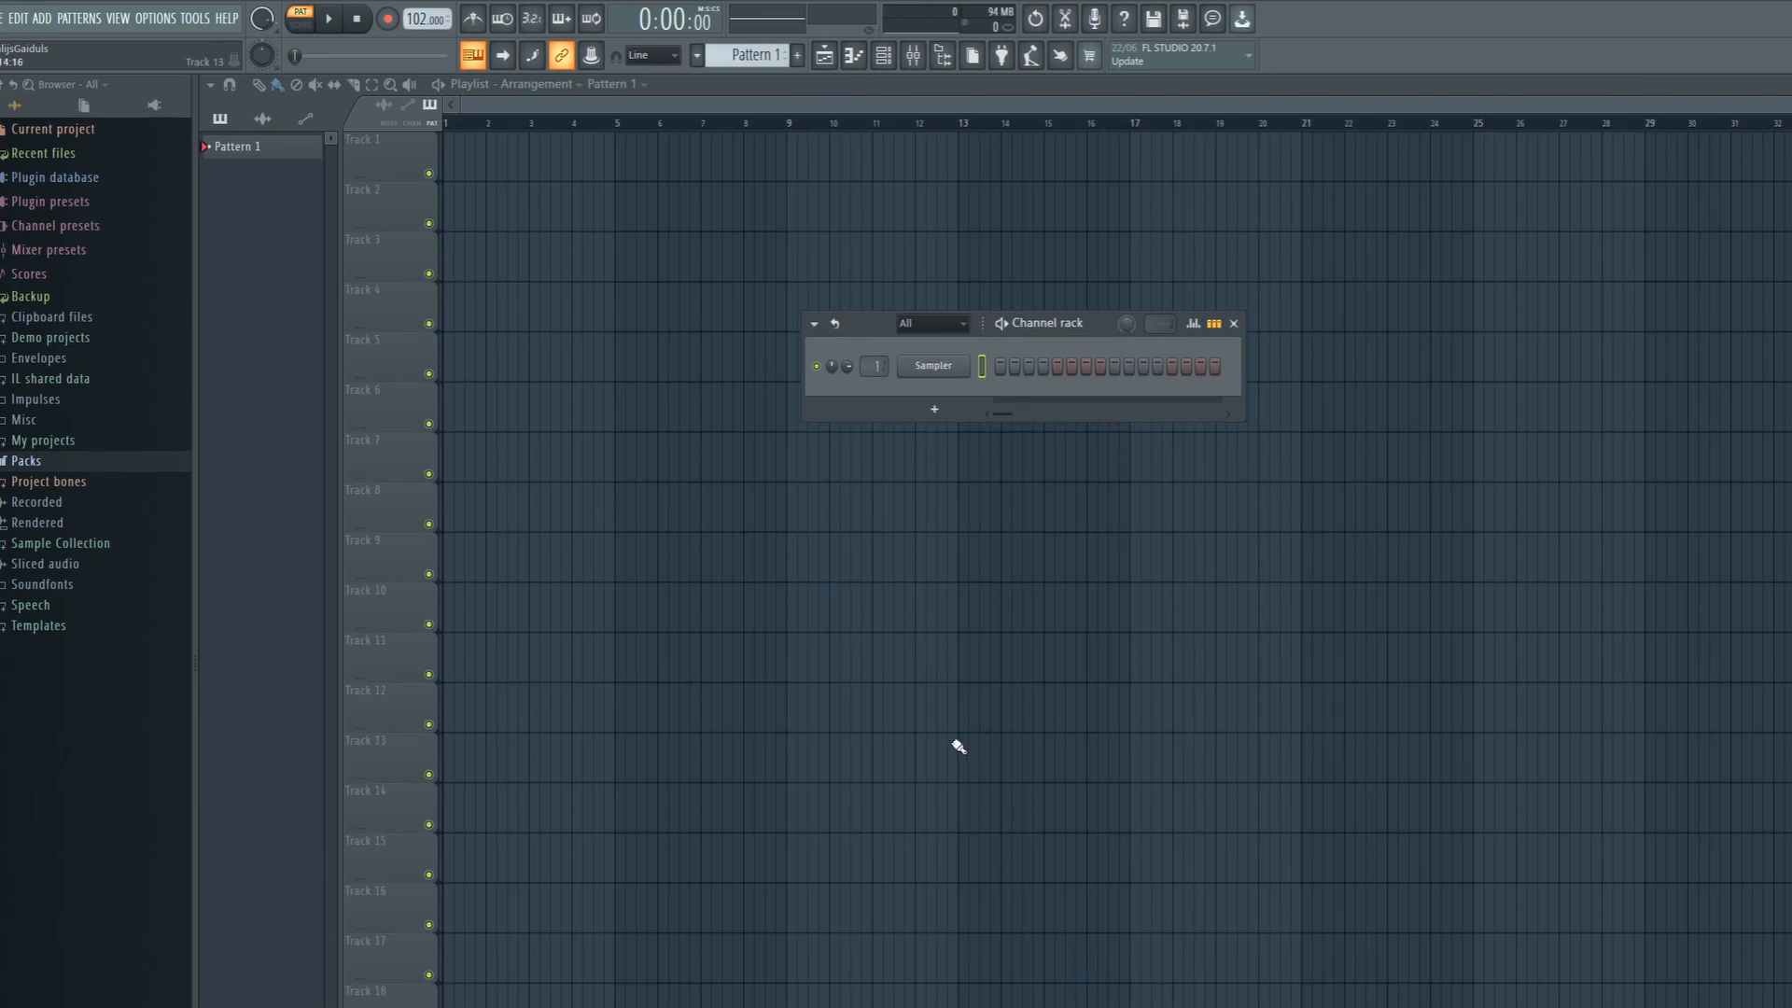
left_click_drag(1018, 342, 1027, 275)
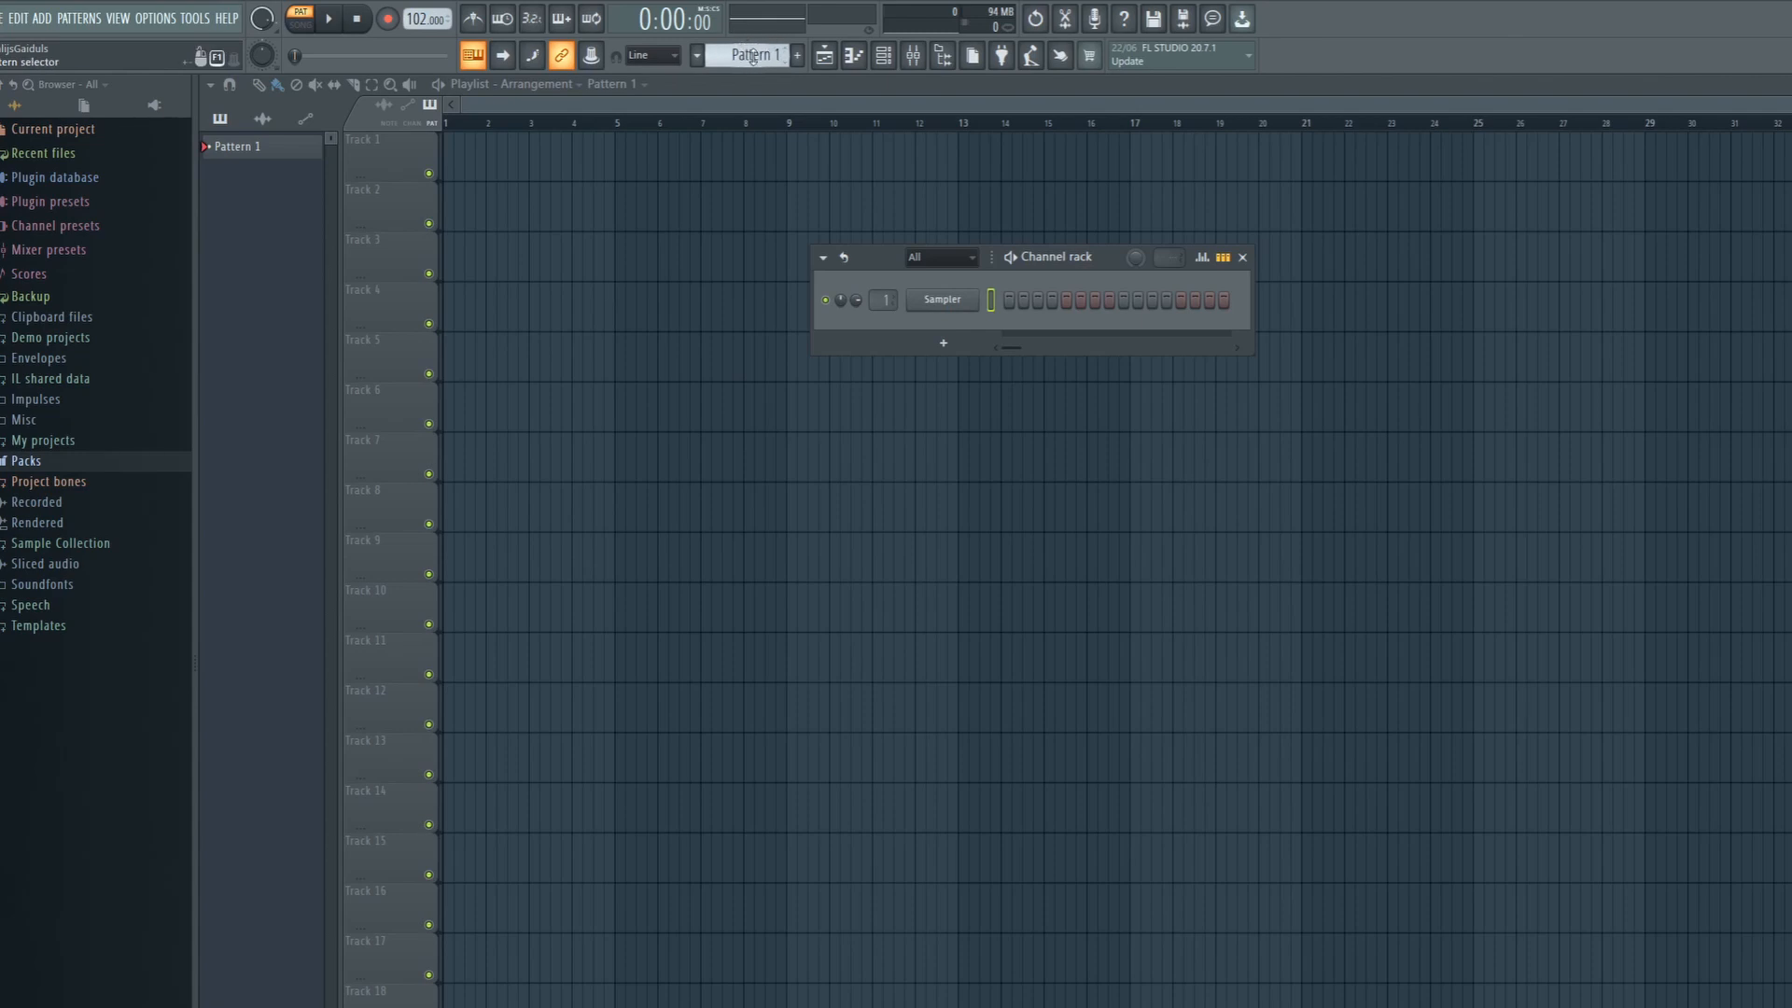
mouse_move(754, 55)
left_mouse_down()
mouse_move(754, 17)
mouse_move(755, 56)
left_mouse_up()
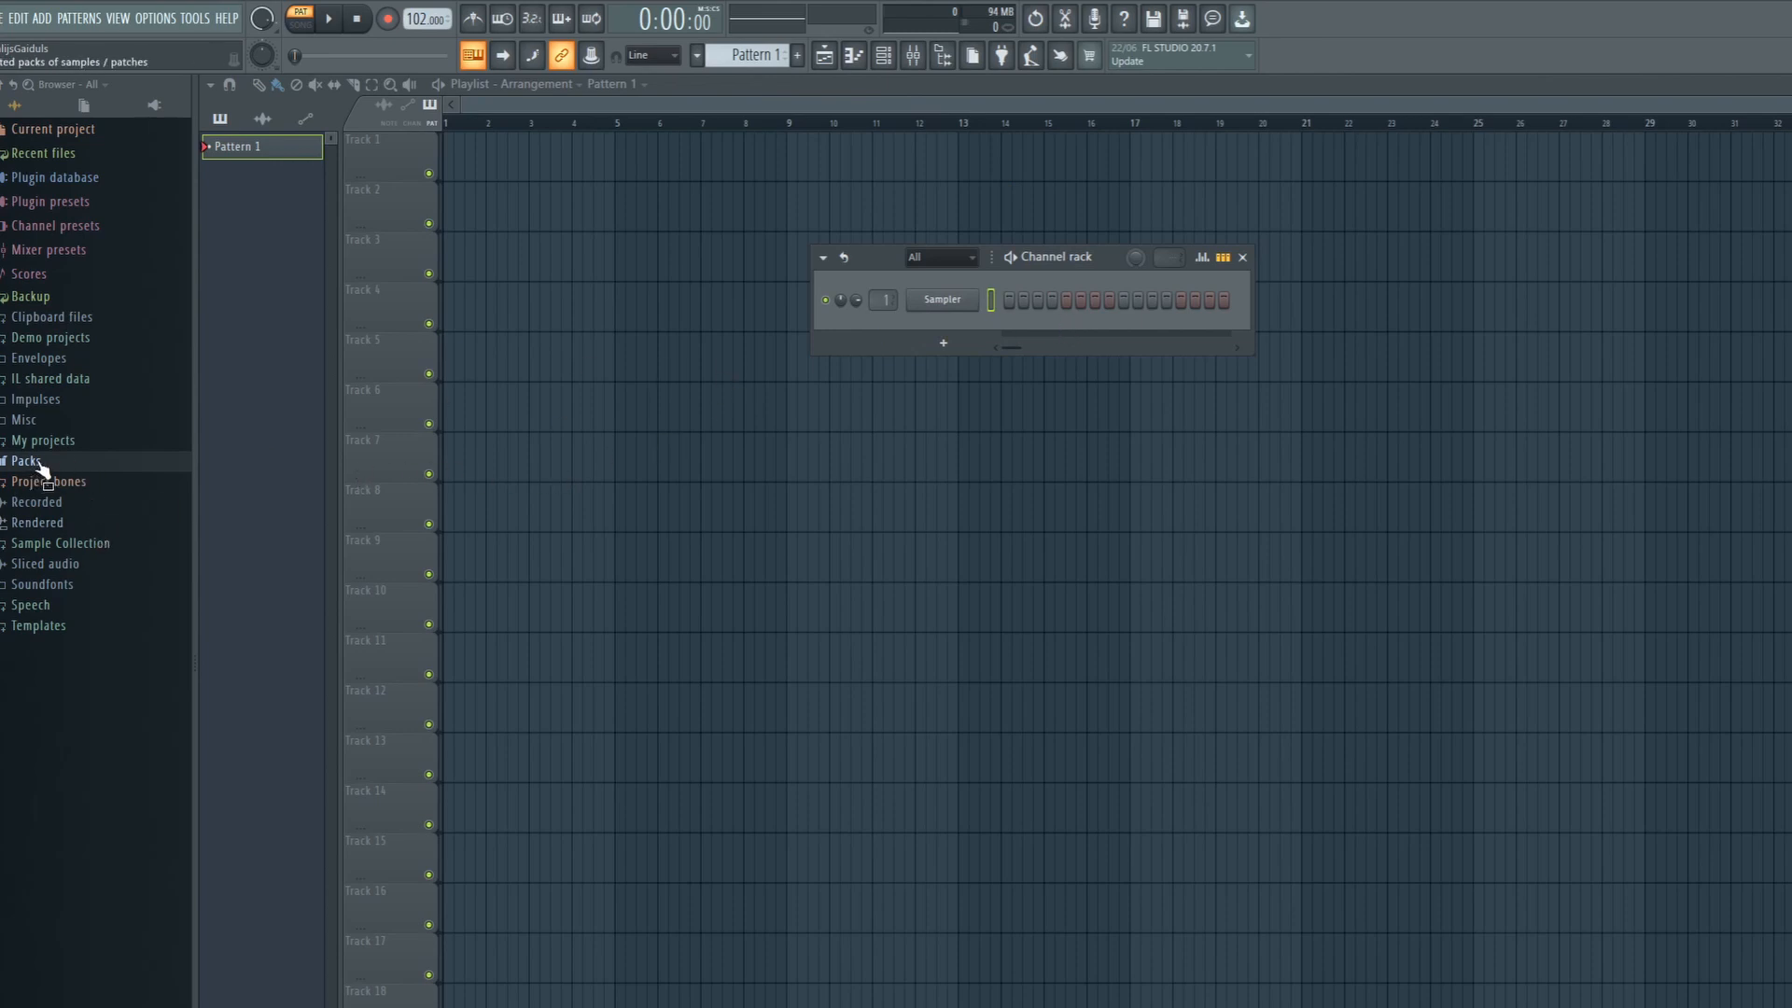
left_click(946, 344)
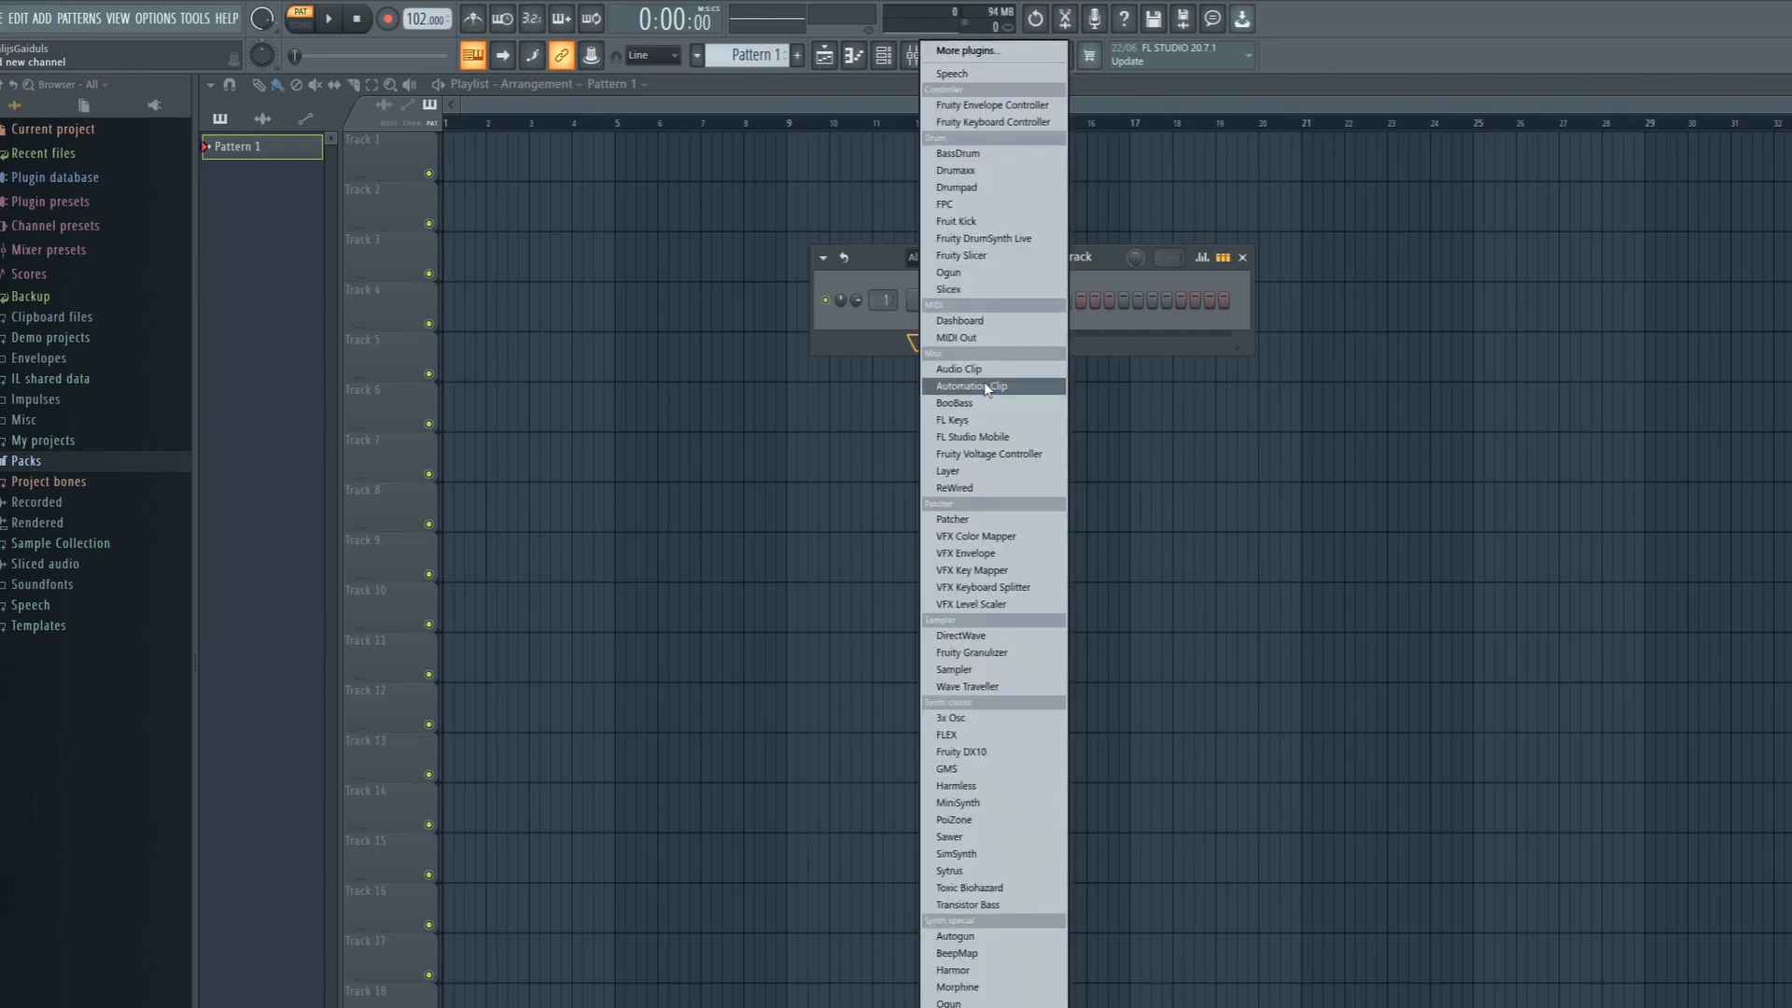
left_click(883, 322)
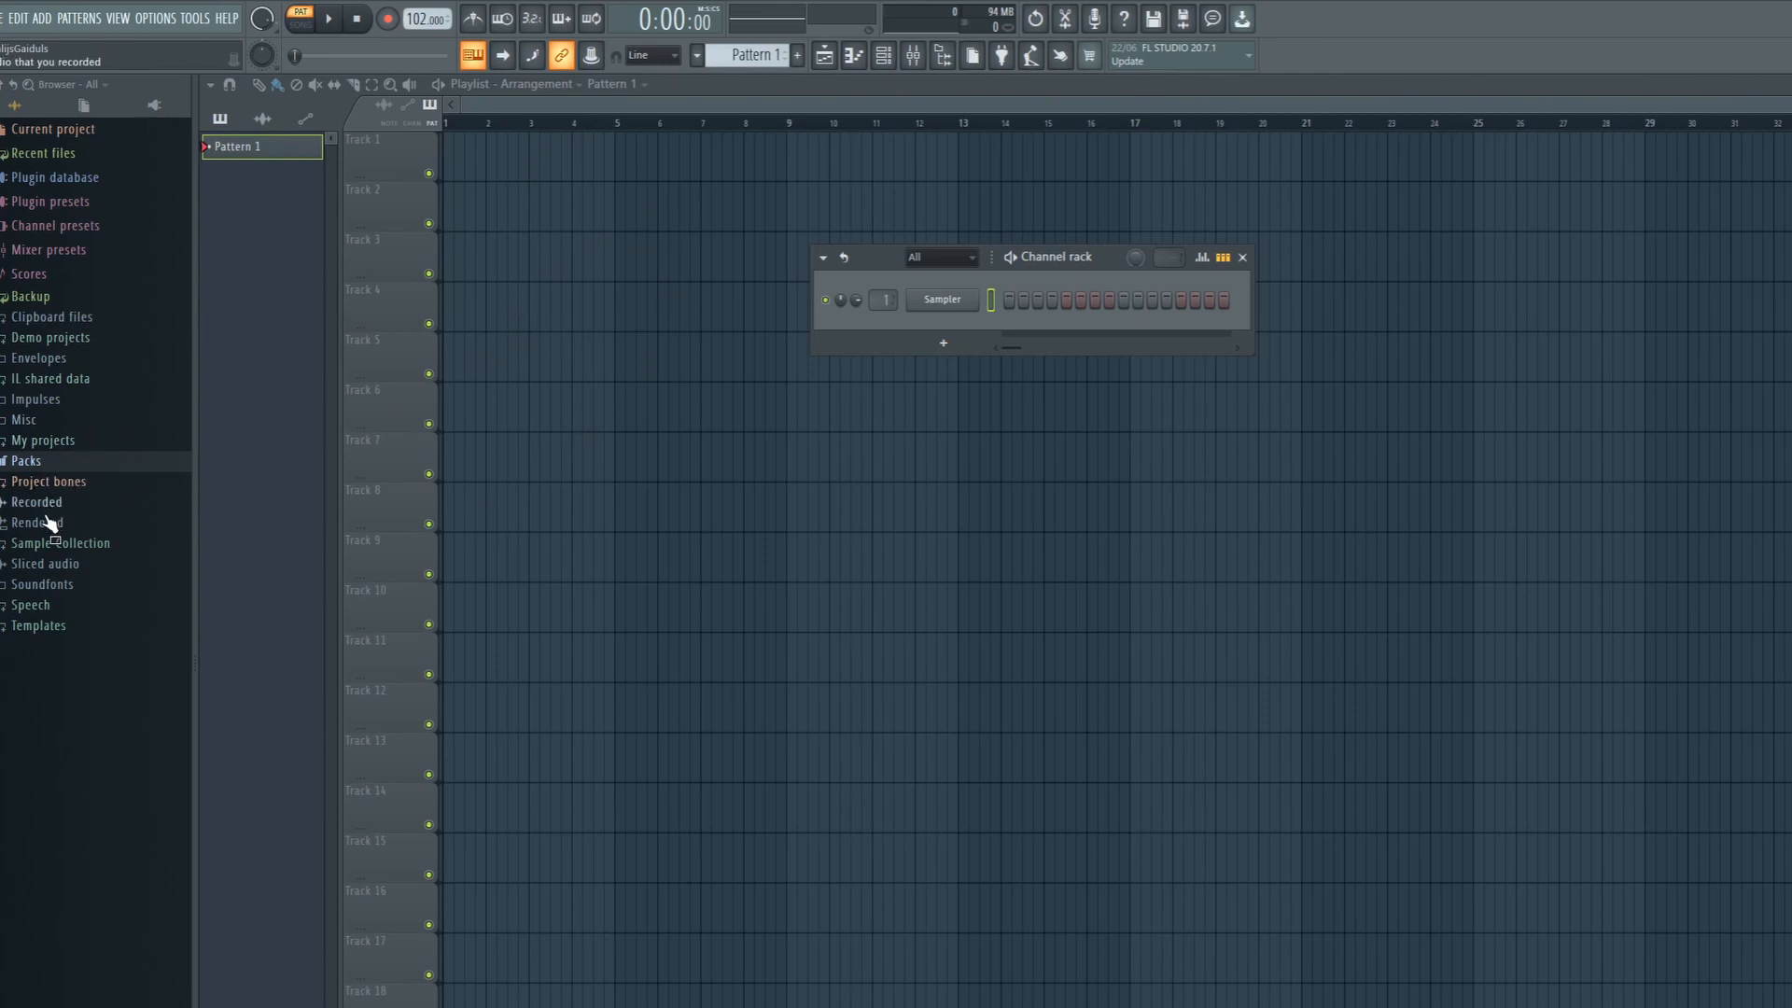
- Load the FPC 5 Kick sample from the Drums Kicks pack into the Sampler channel
left_click(32, 465)
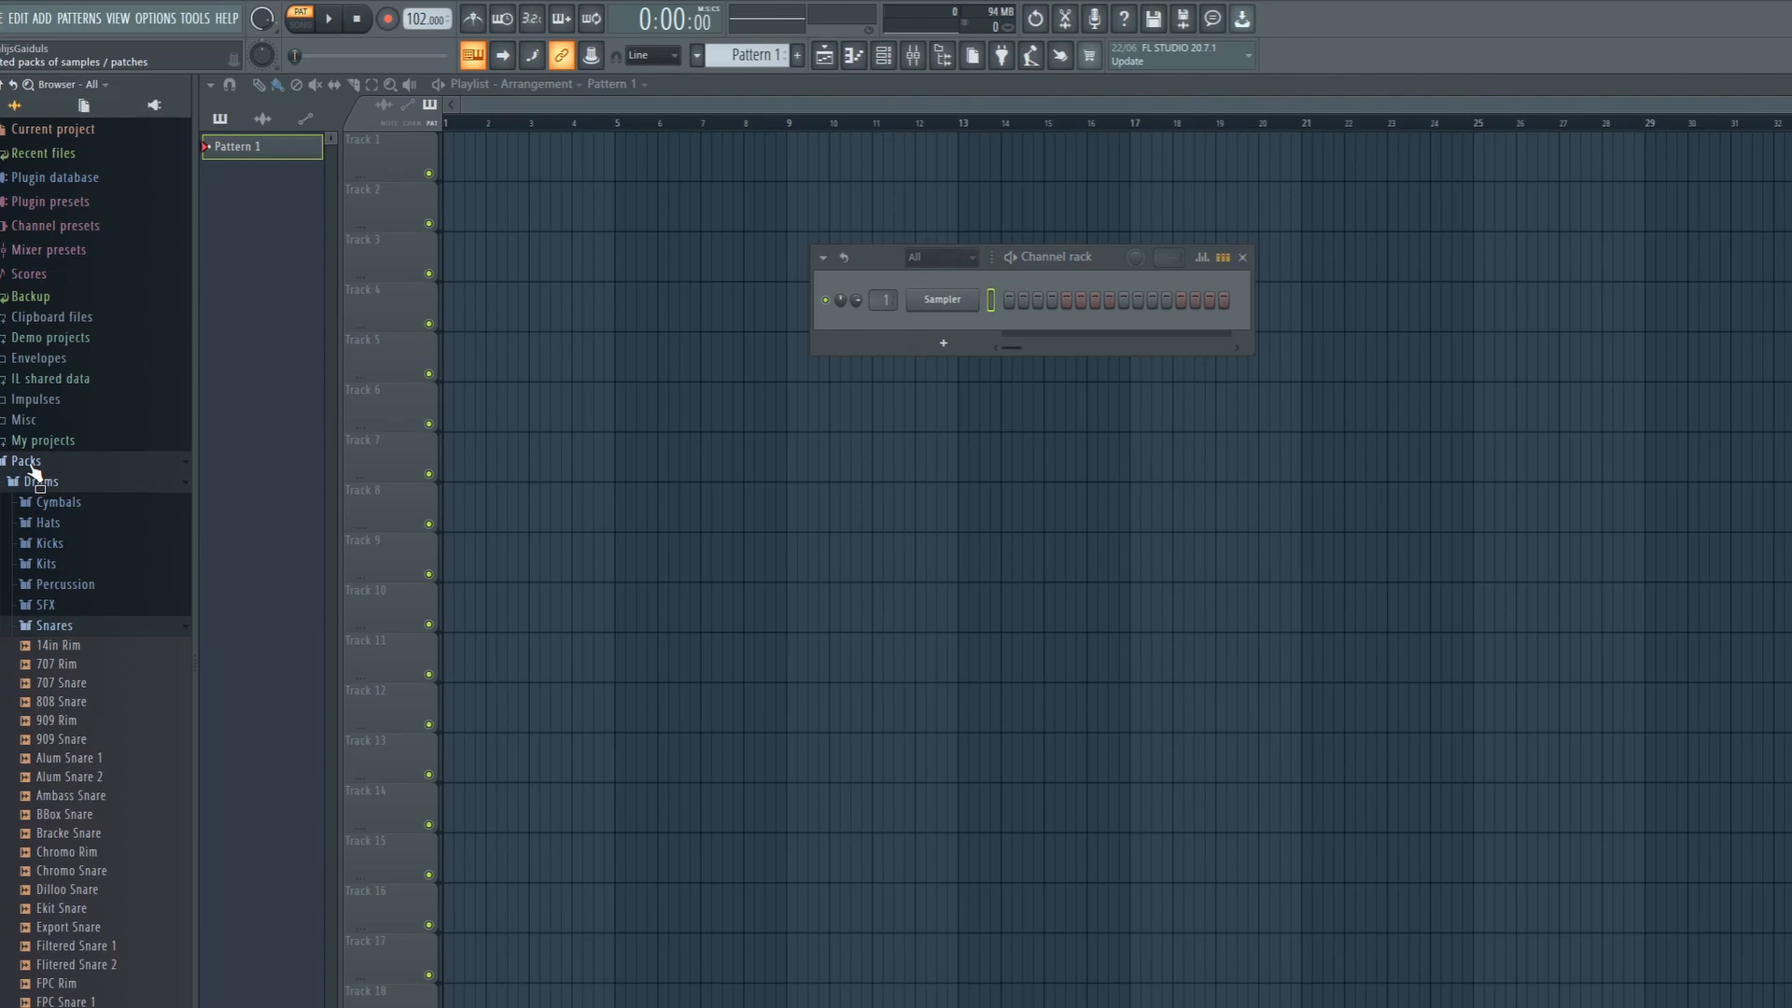
left_click(50, 544)
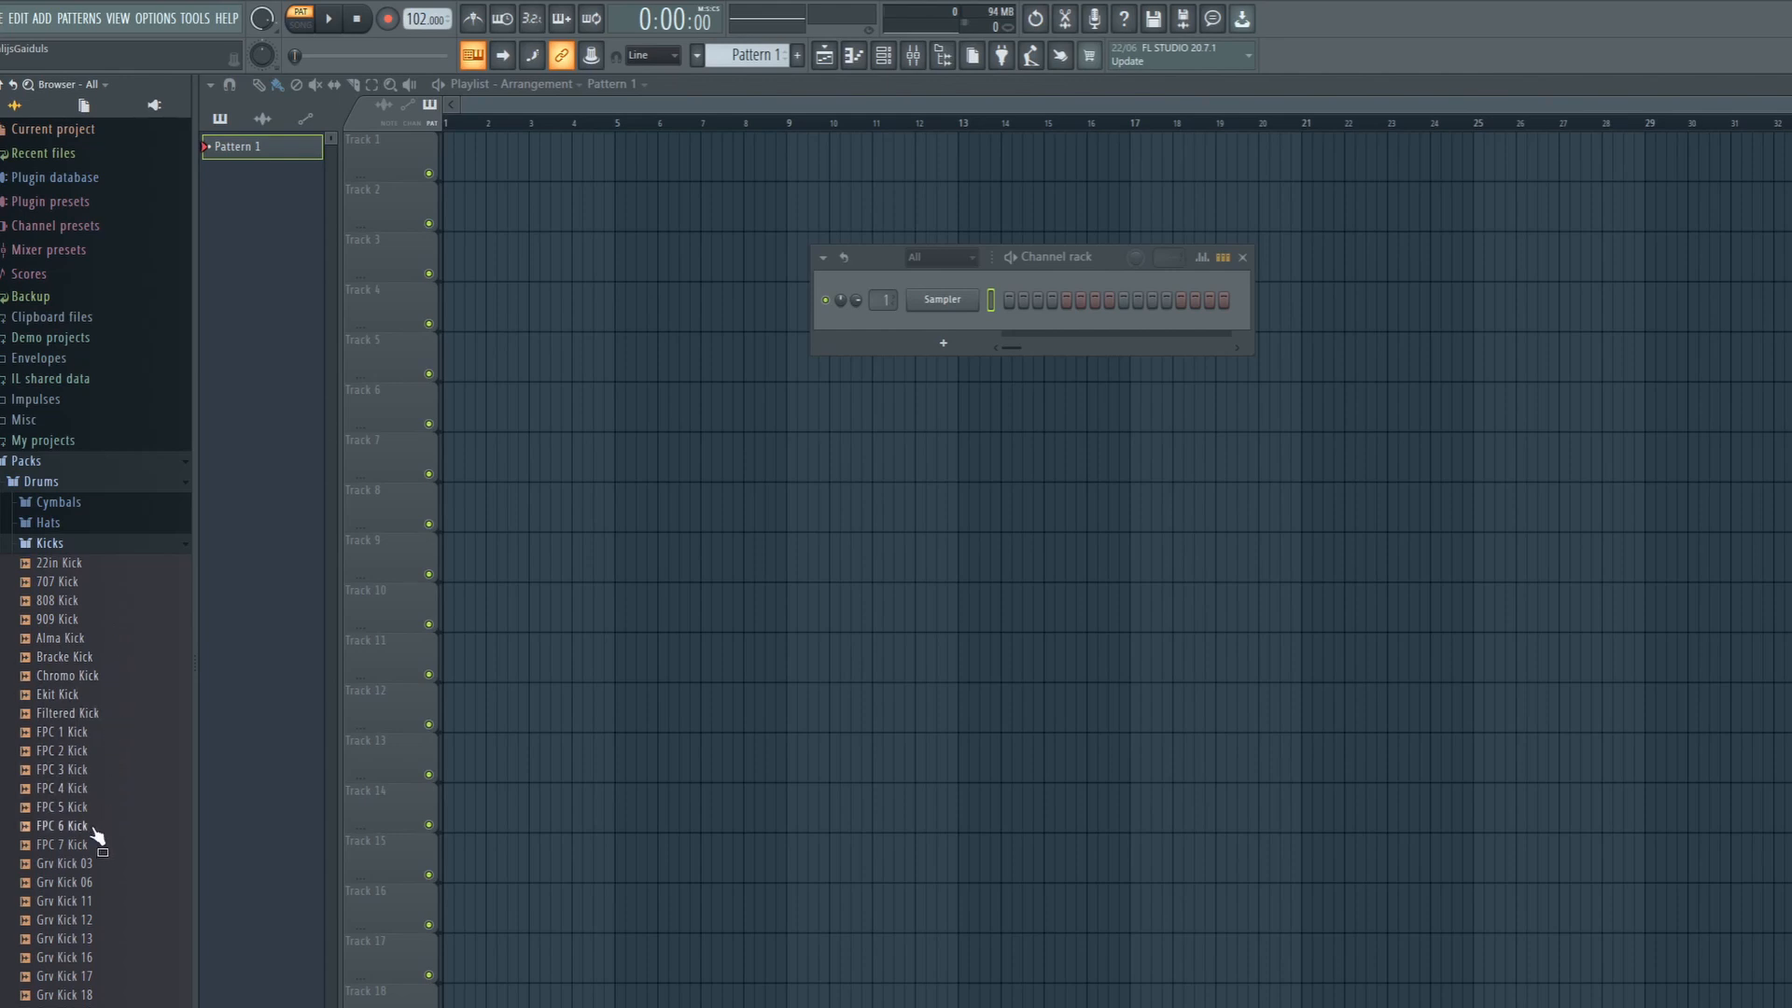
left_click(70, 809)
left_click_drag(64, 817, 940, 300)
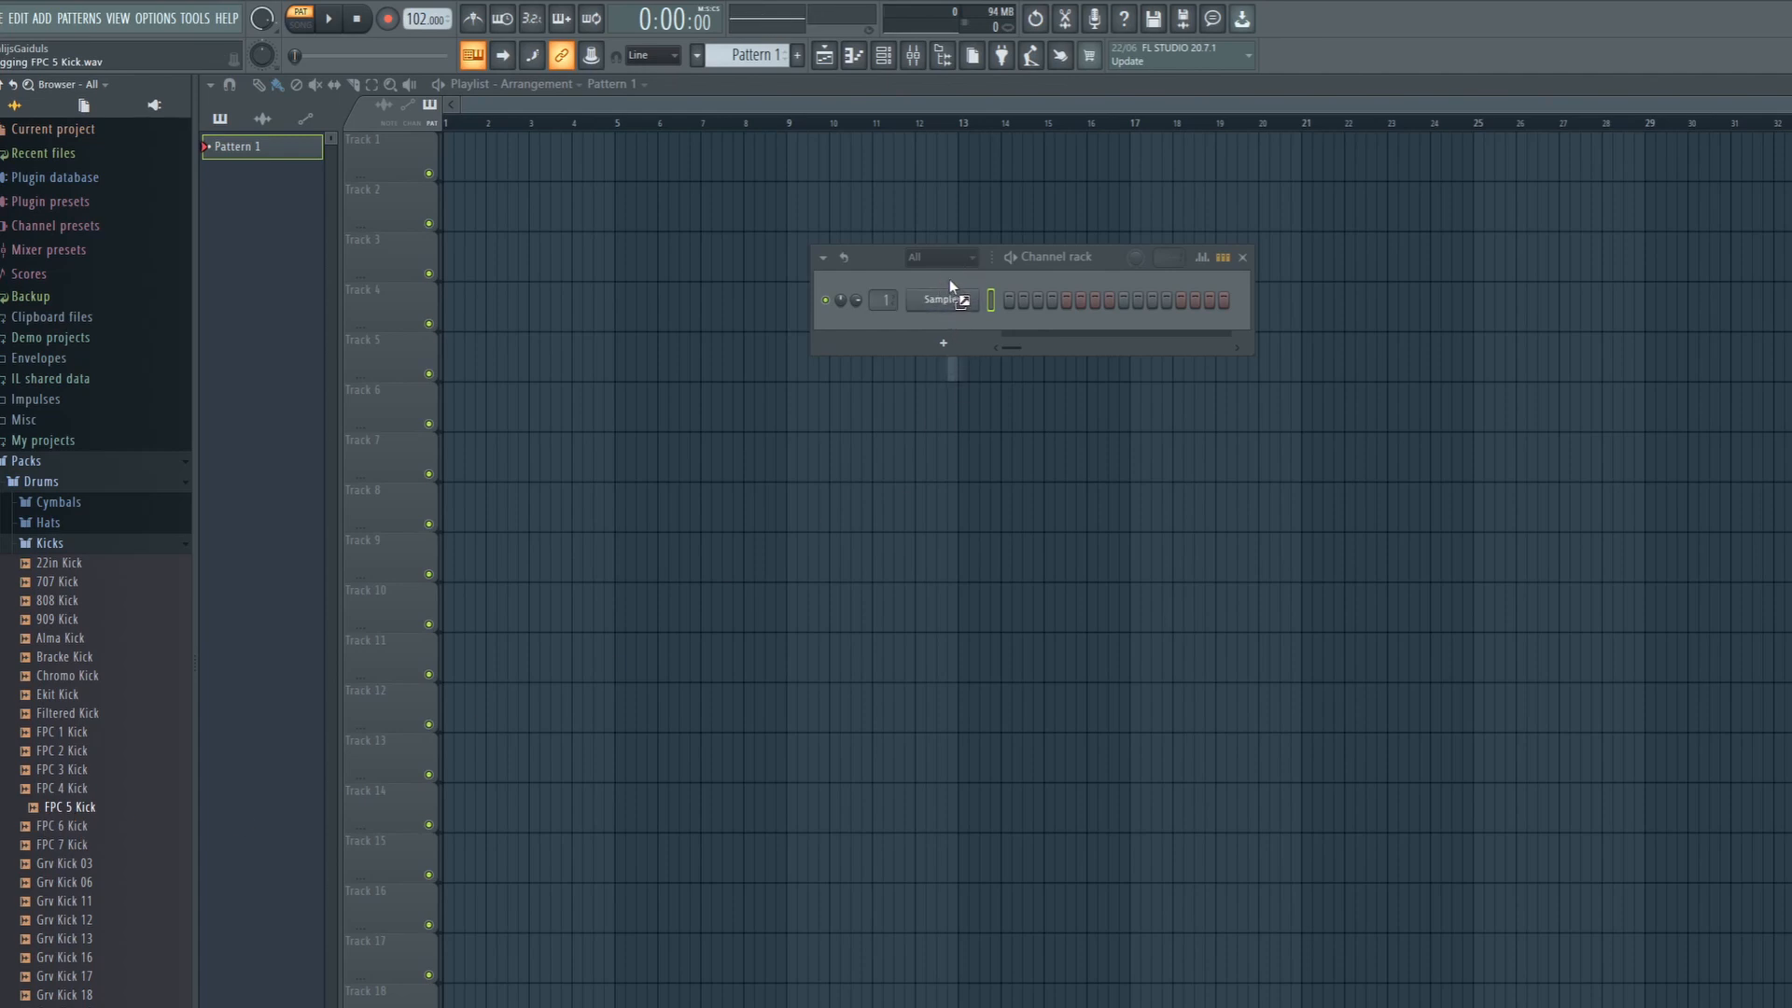
left_click_drag(948, 299, 941, 299)
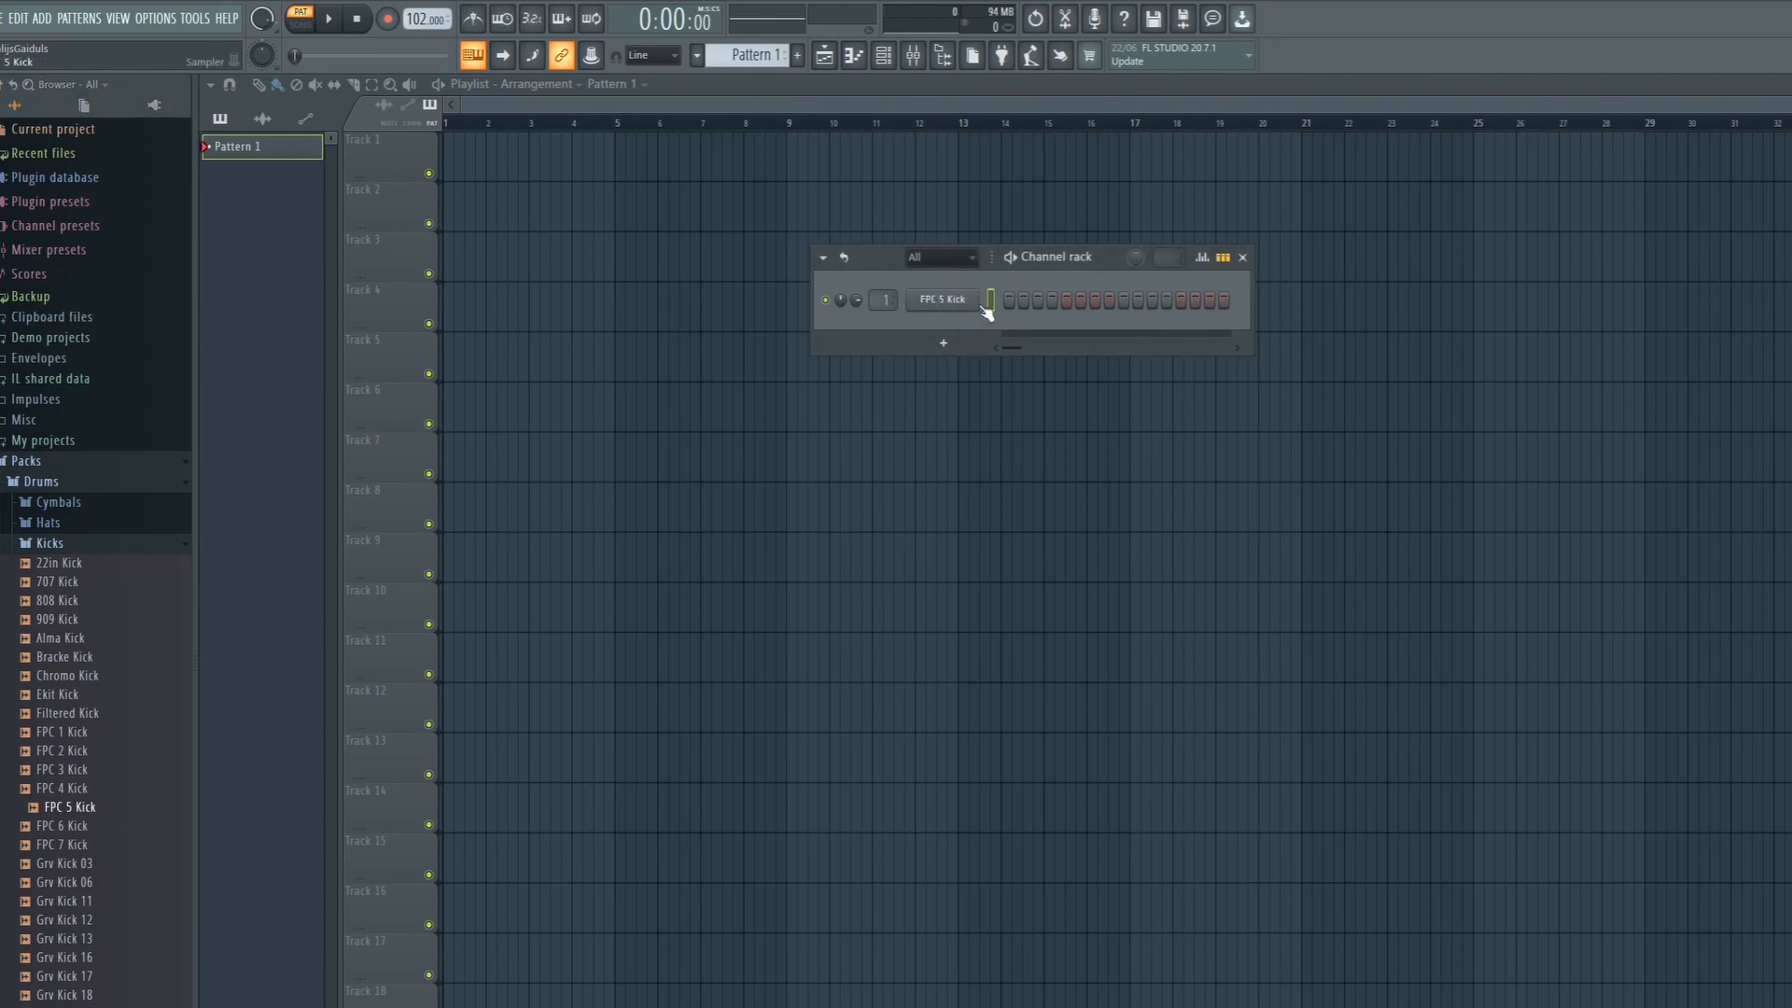
- Fill all 16 steps of the kick channel and play the pattern briefly
left_click_drag(1008, 301, 1230, 301)
key("space")
key("space")
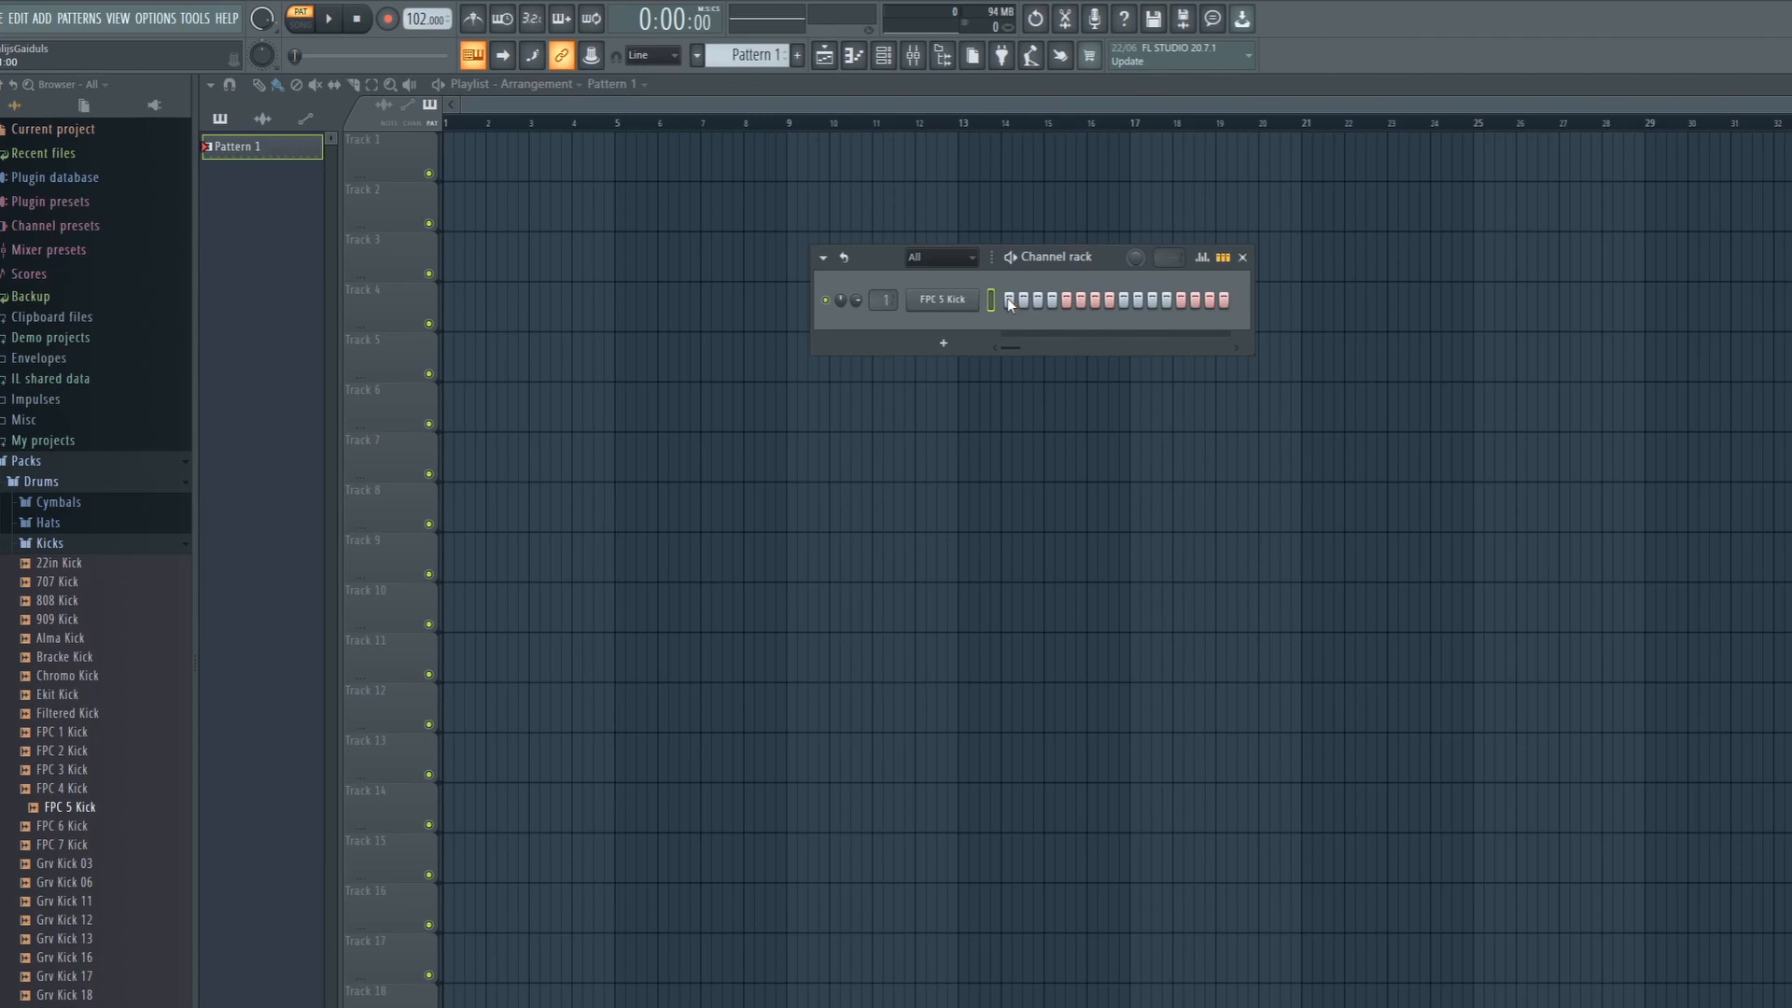
- Reduce the kick channel to hits on steps 1, 5, 9 and 13 only, and play the pattern
left_click(1223, 300)
left_click_drag(1216, 300, 1049, 301)
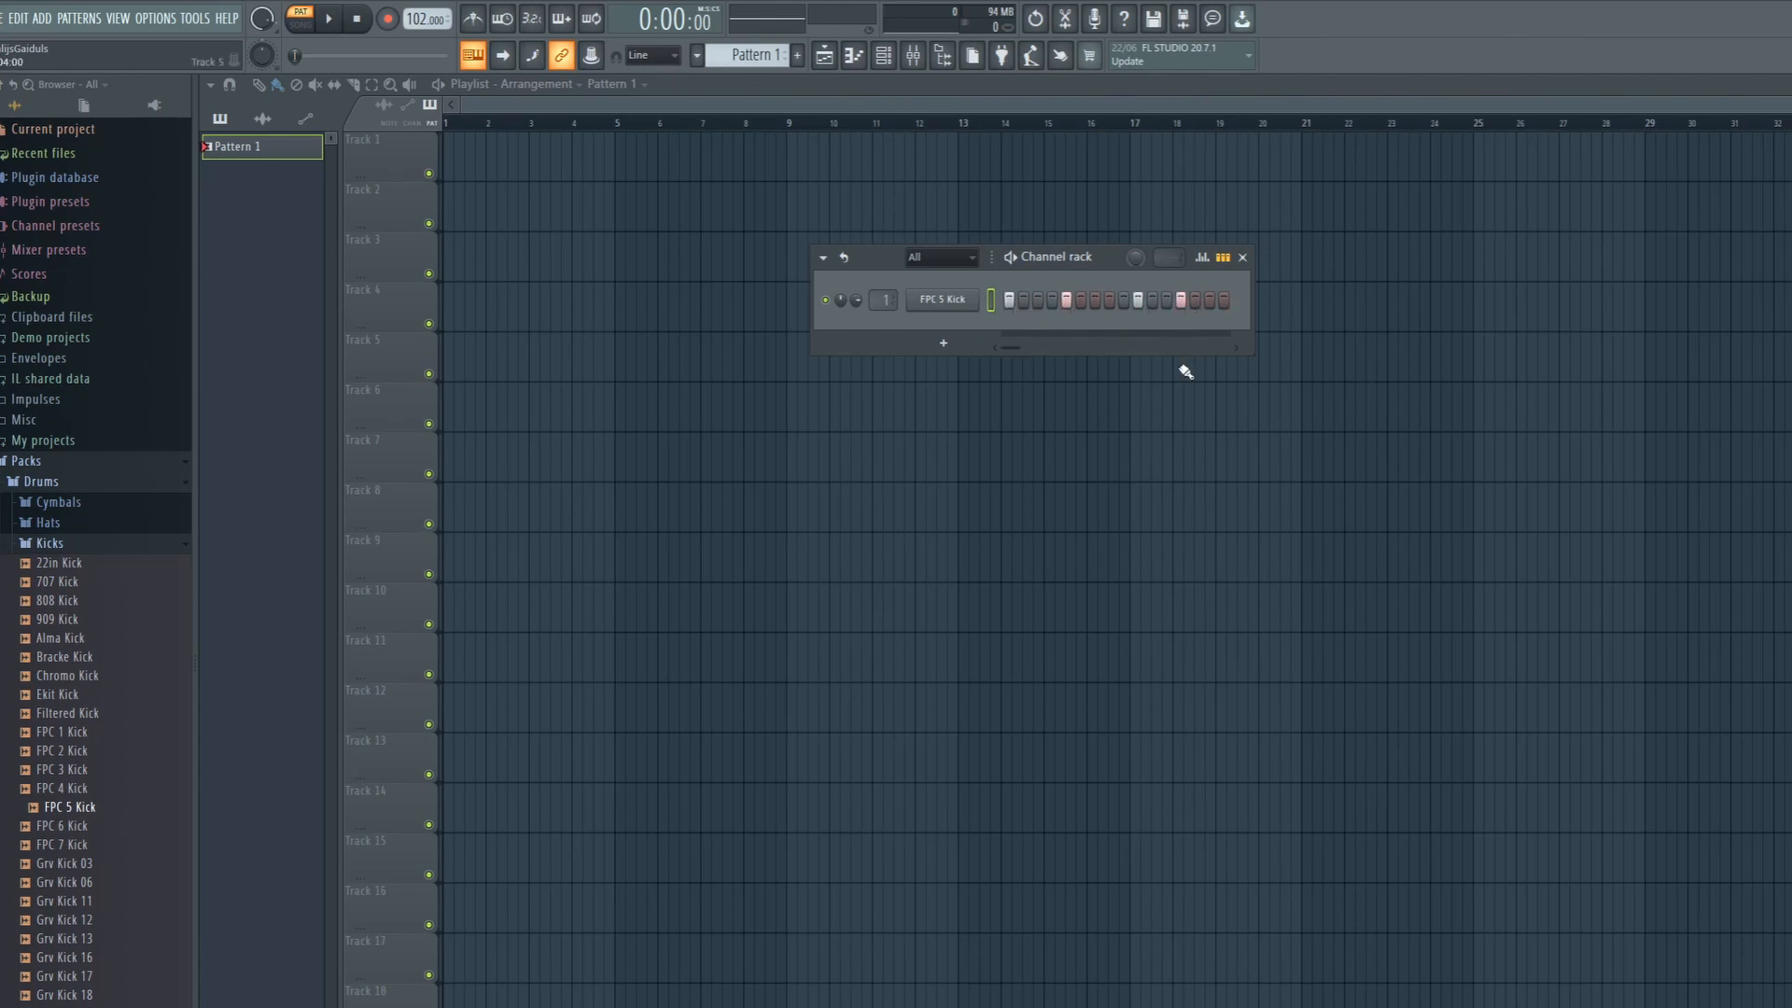
left_click(1138, 299)
left_click(1124, 299)
left_click(991, 300)
key("space")
key("space")
- Paint Pattern 1 across bars 1 to 16 of Track 1 and play the arrangement in song mode
left_click_drag(455, 159, 1108, 160)
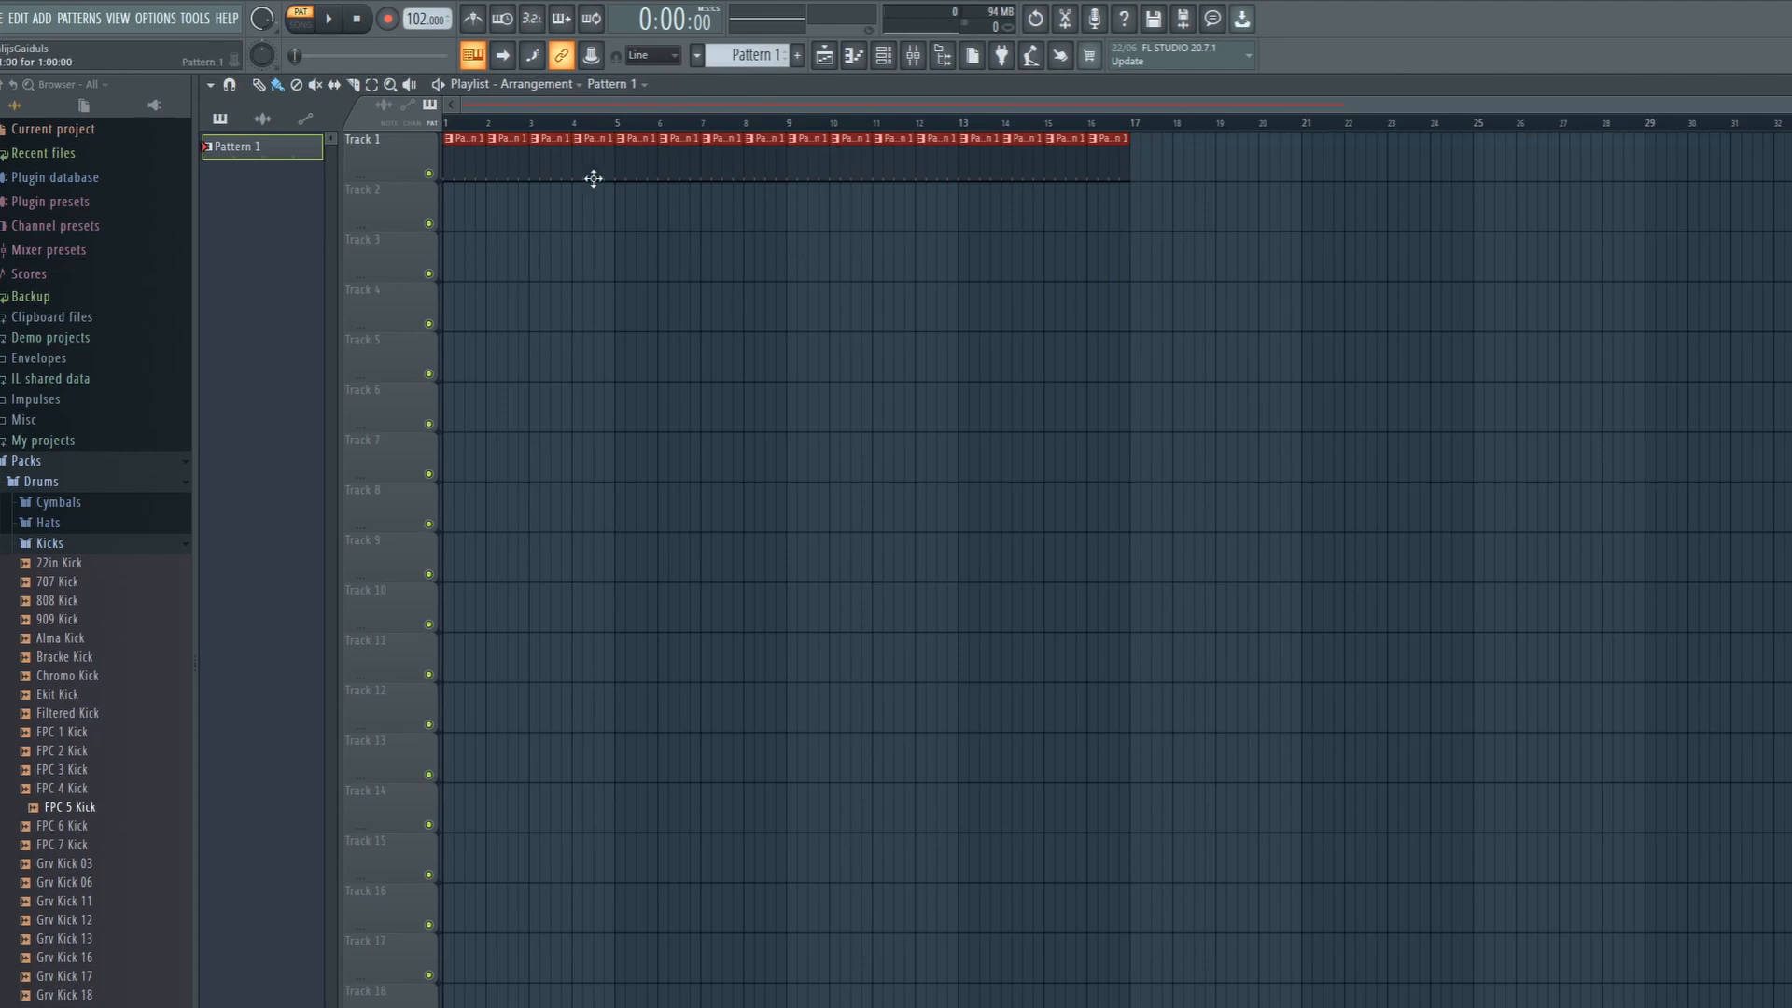
left_click(884, 57)
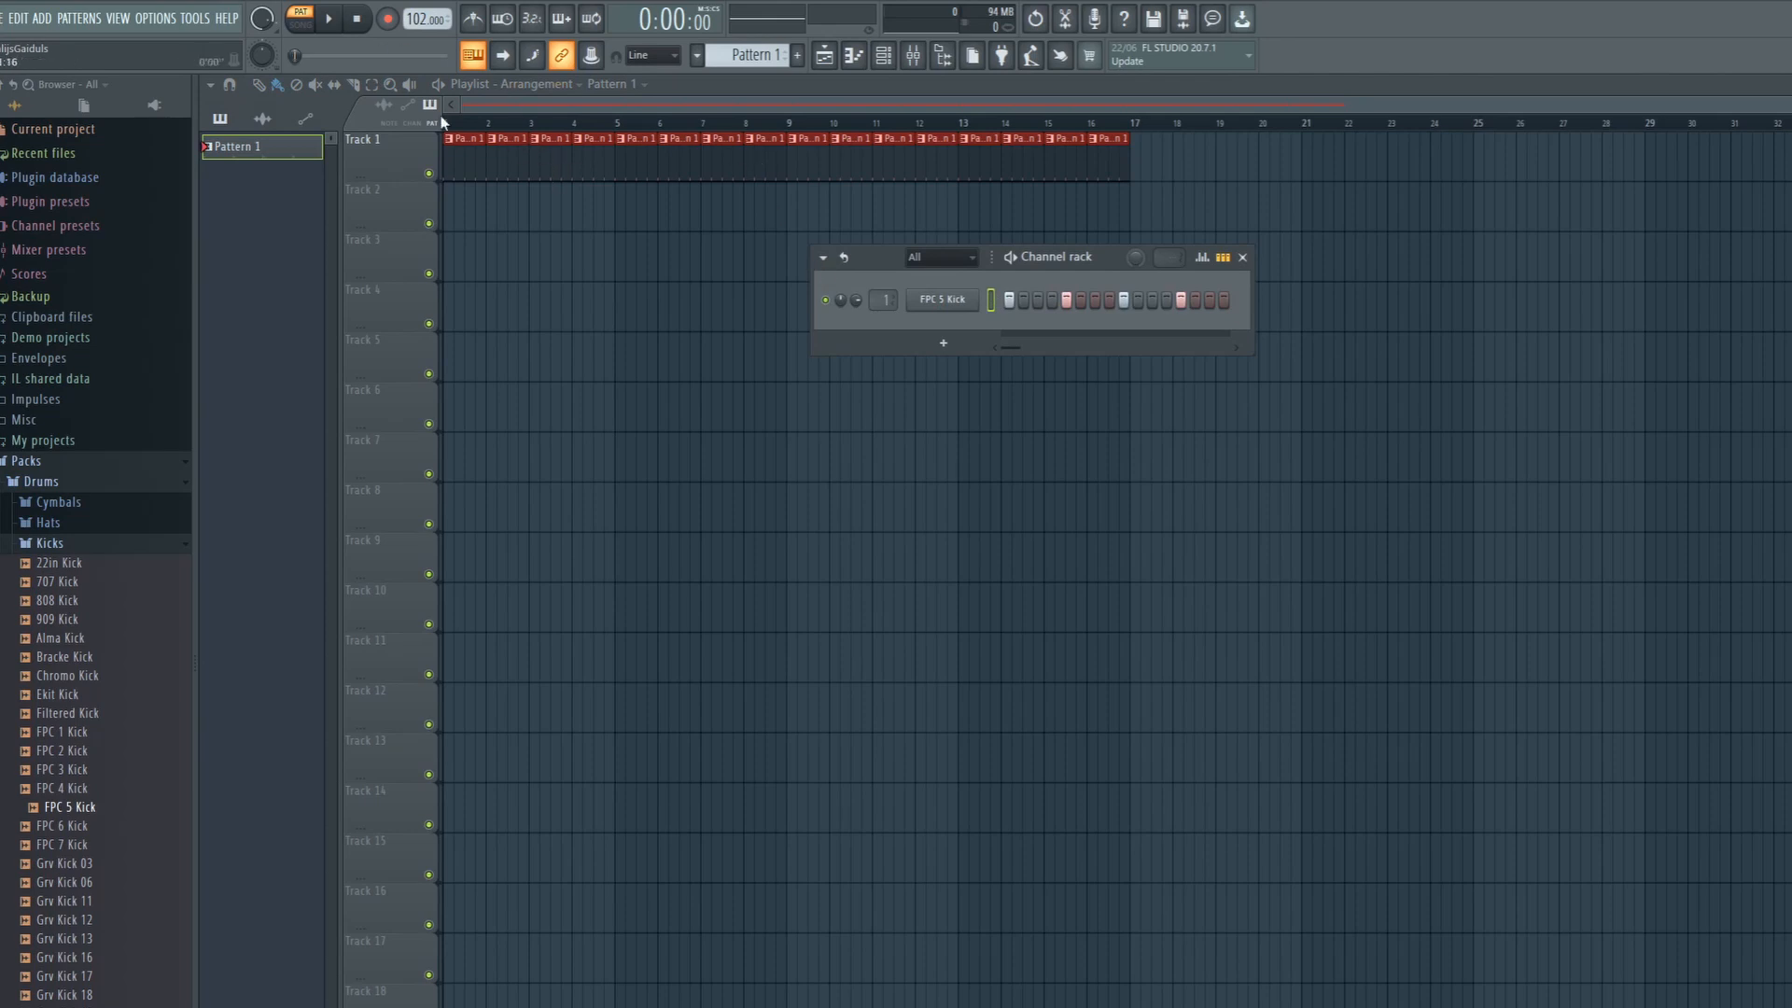
left_click(301, 20)
key("space")
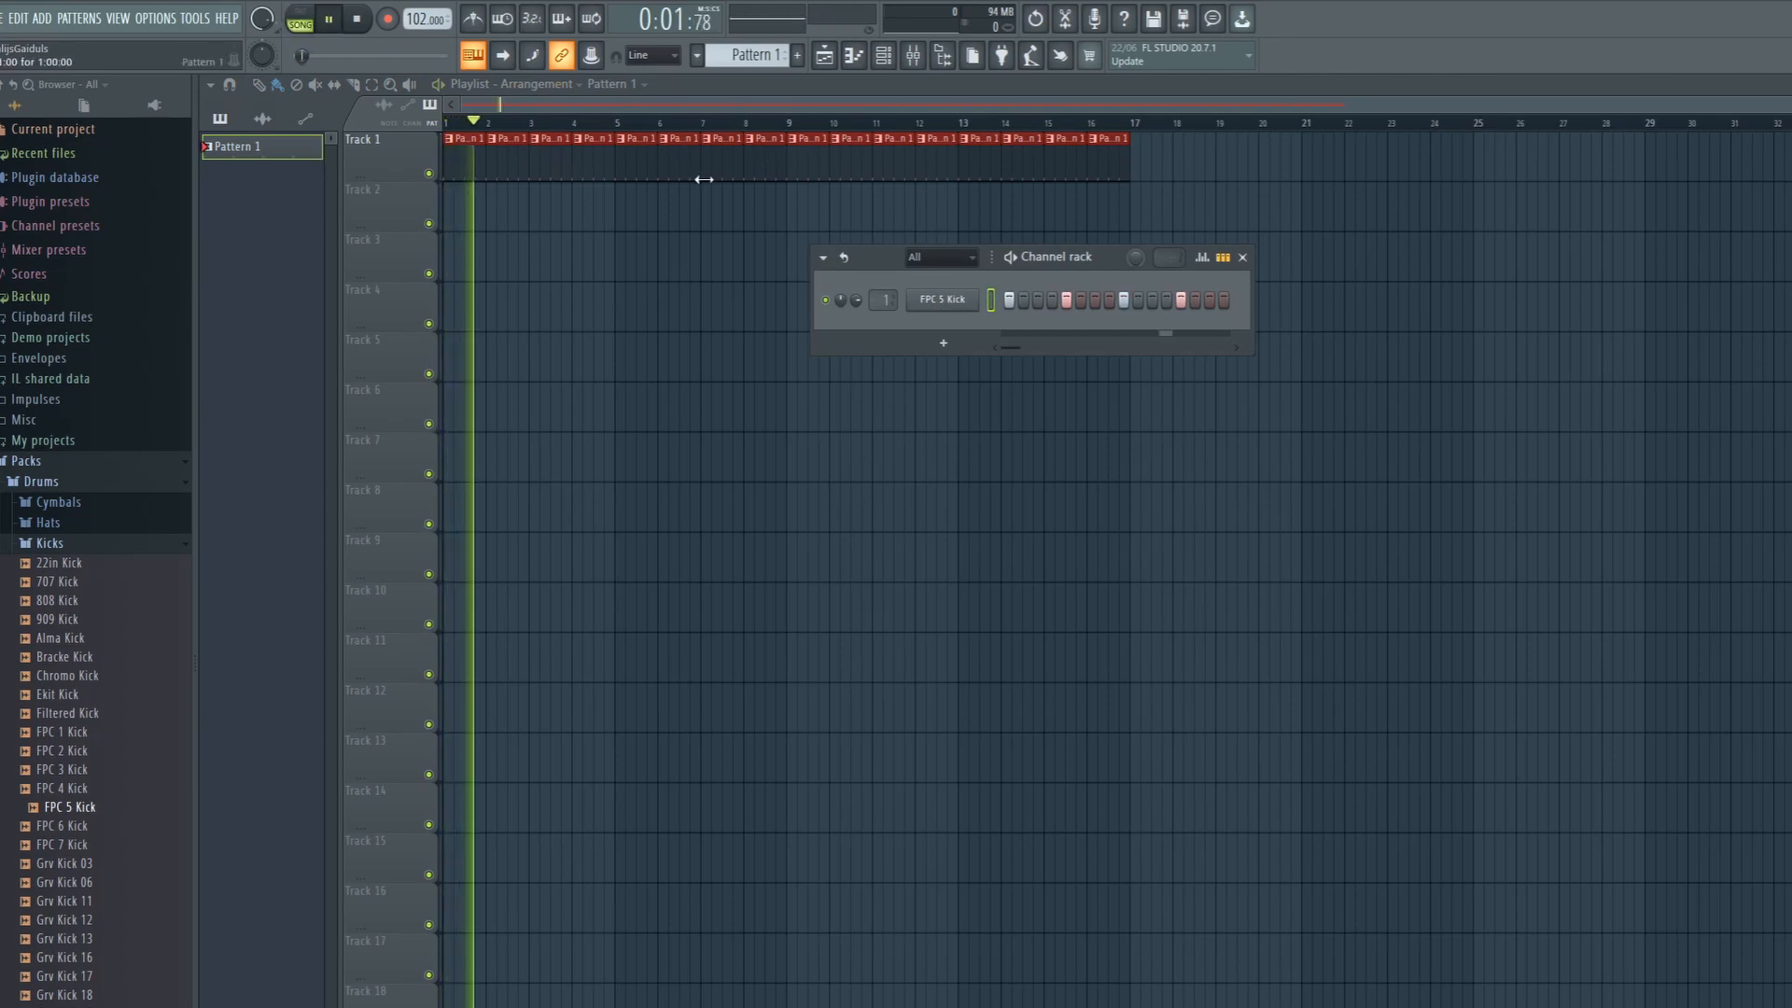
key("space")
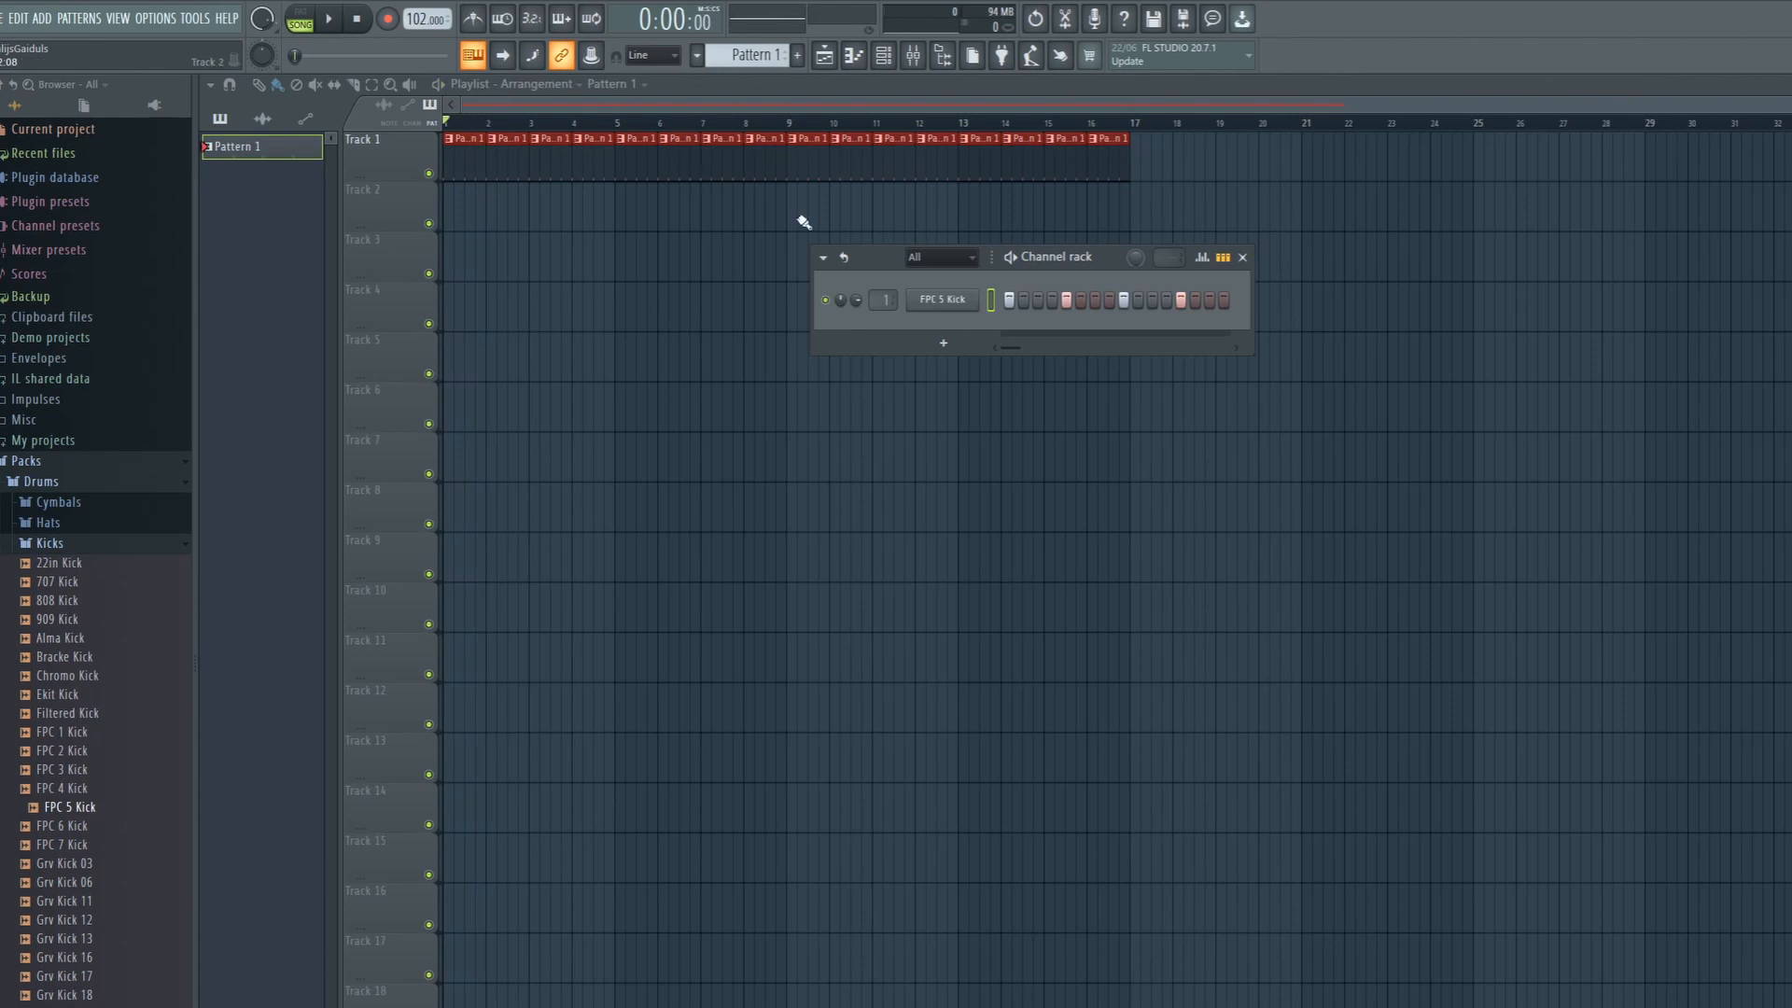
- Add the 909 Snare sample from the Drums Snares pack as a new channel below the kick
left_click_drag(1107, 255, 1064, 361)
left_click(89, 547)
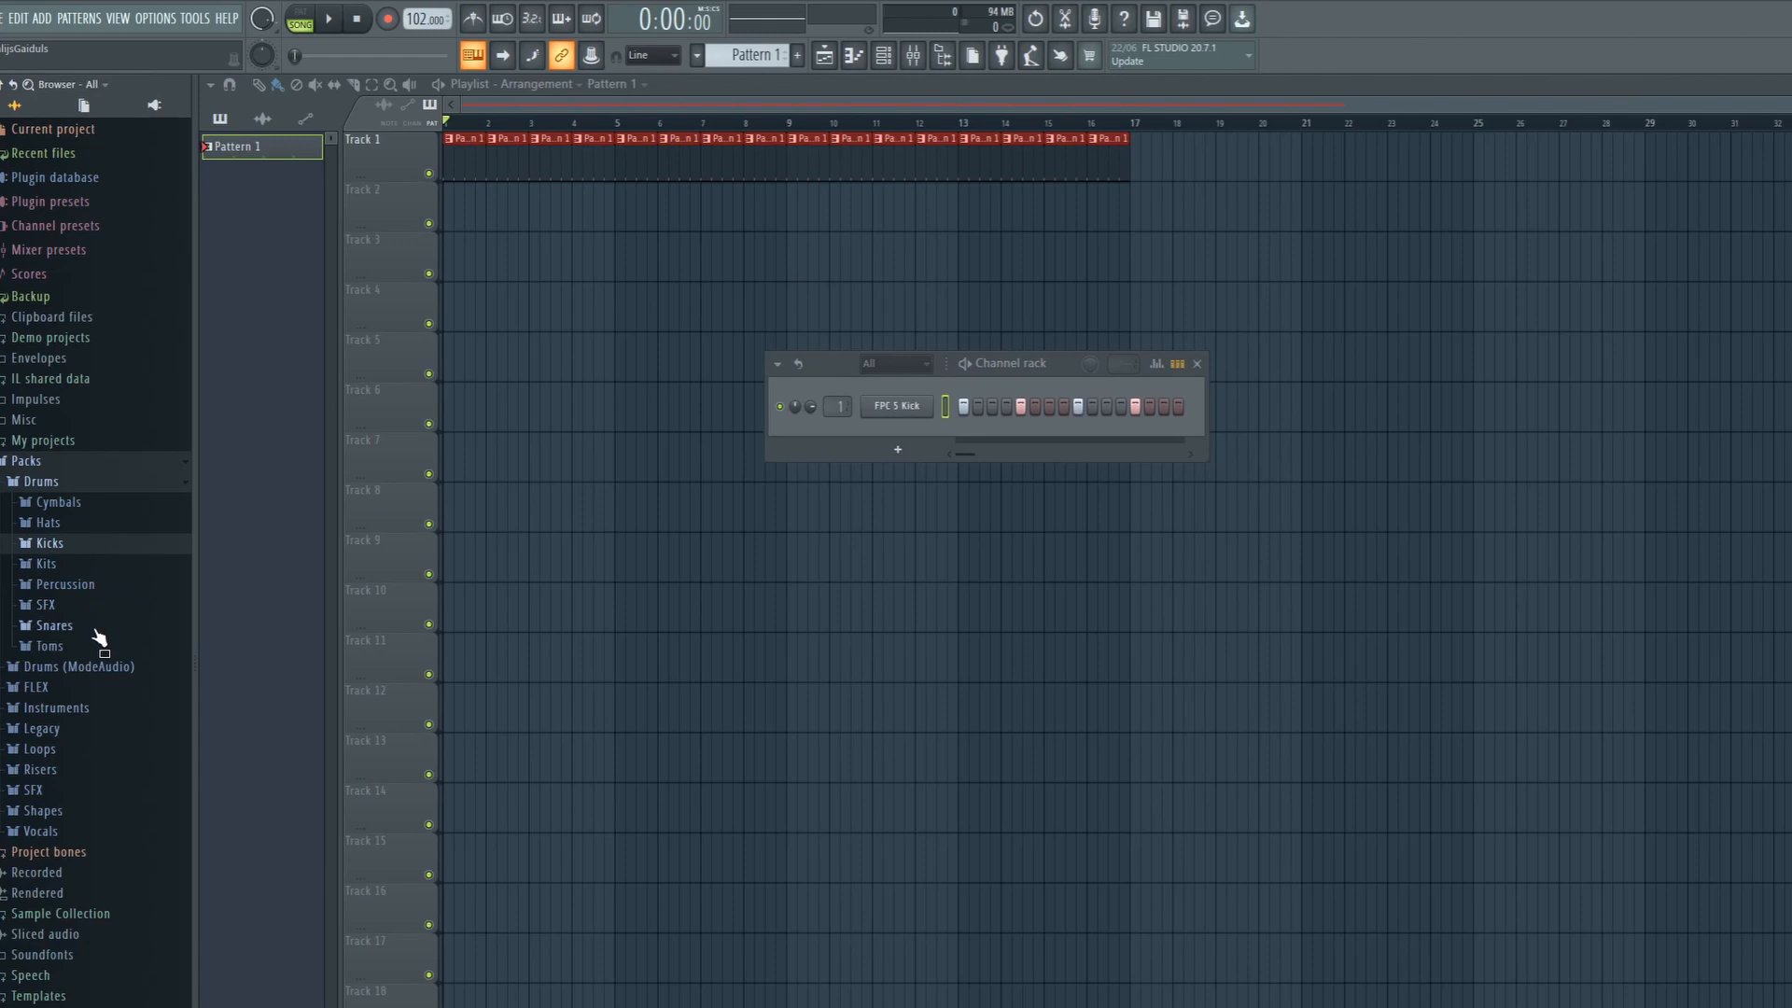
left_click(61, 627)
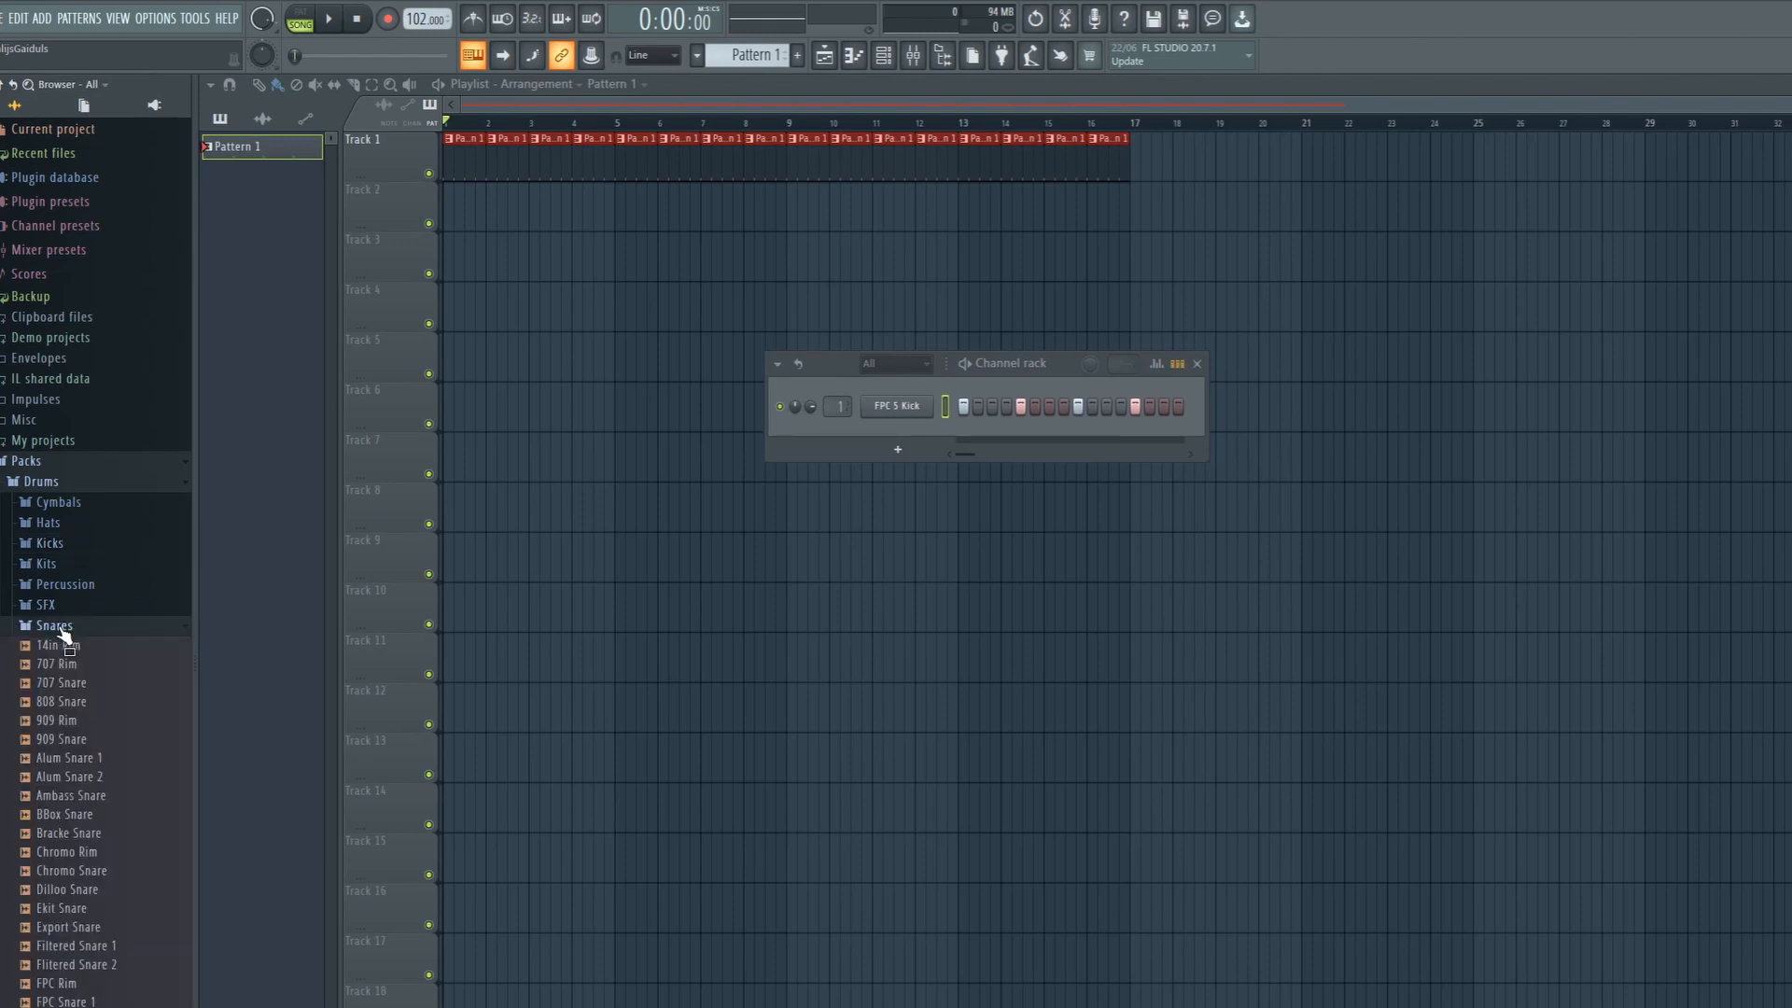
left_click(79, 743)
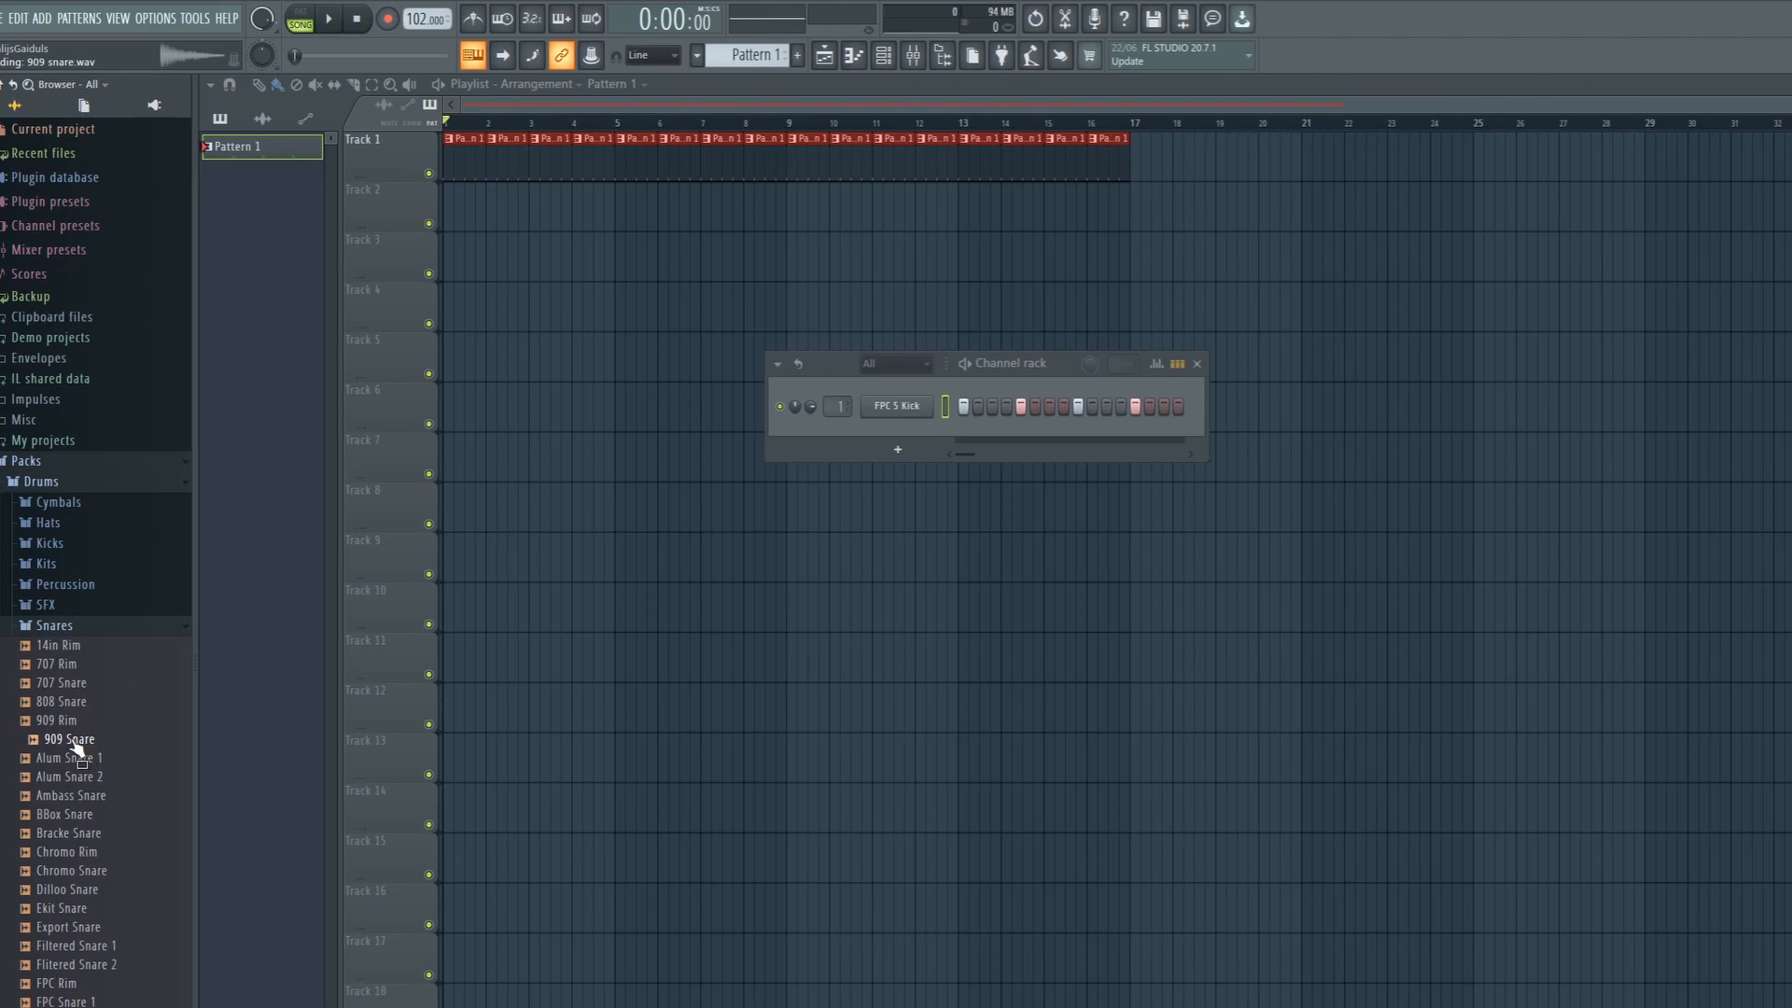
left_click_drag(71, 744, 894, 430)
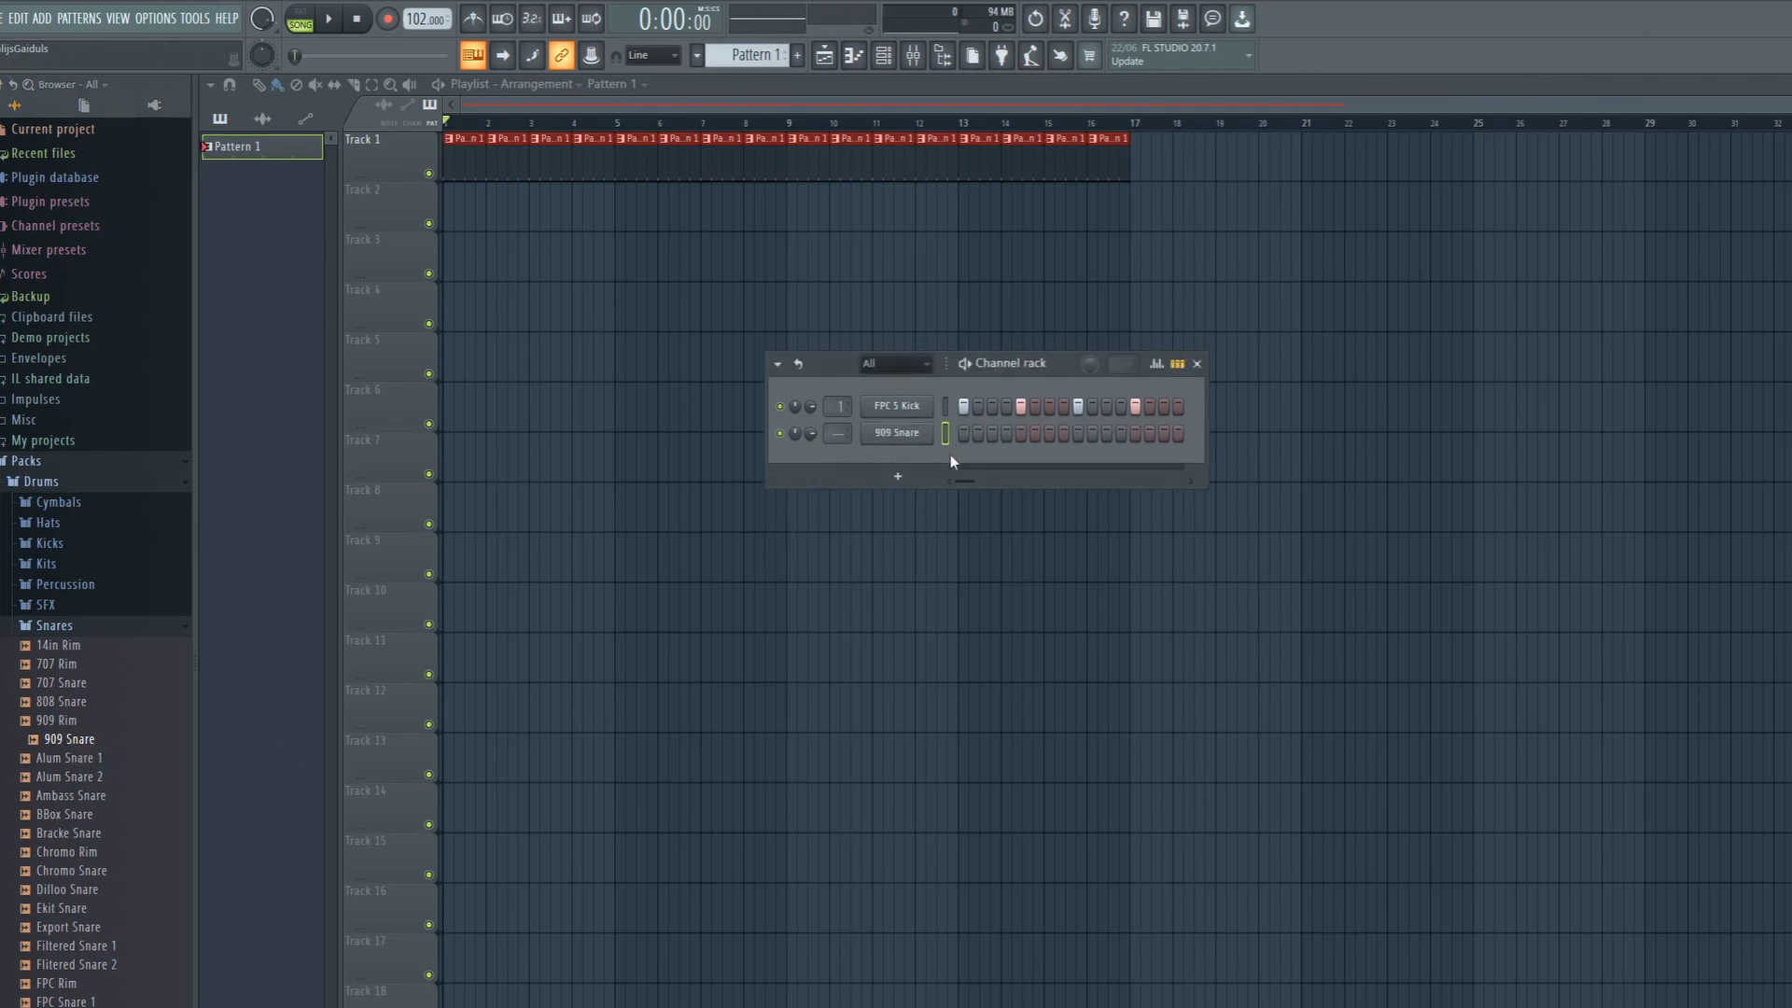
left_click_drag(1066, 362, 1088, 536)
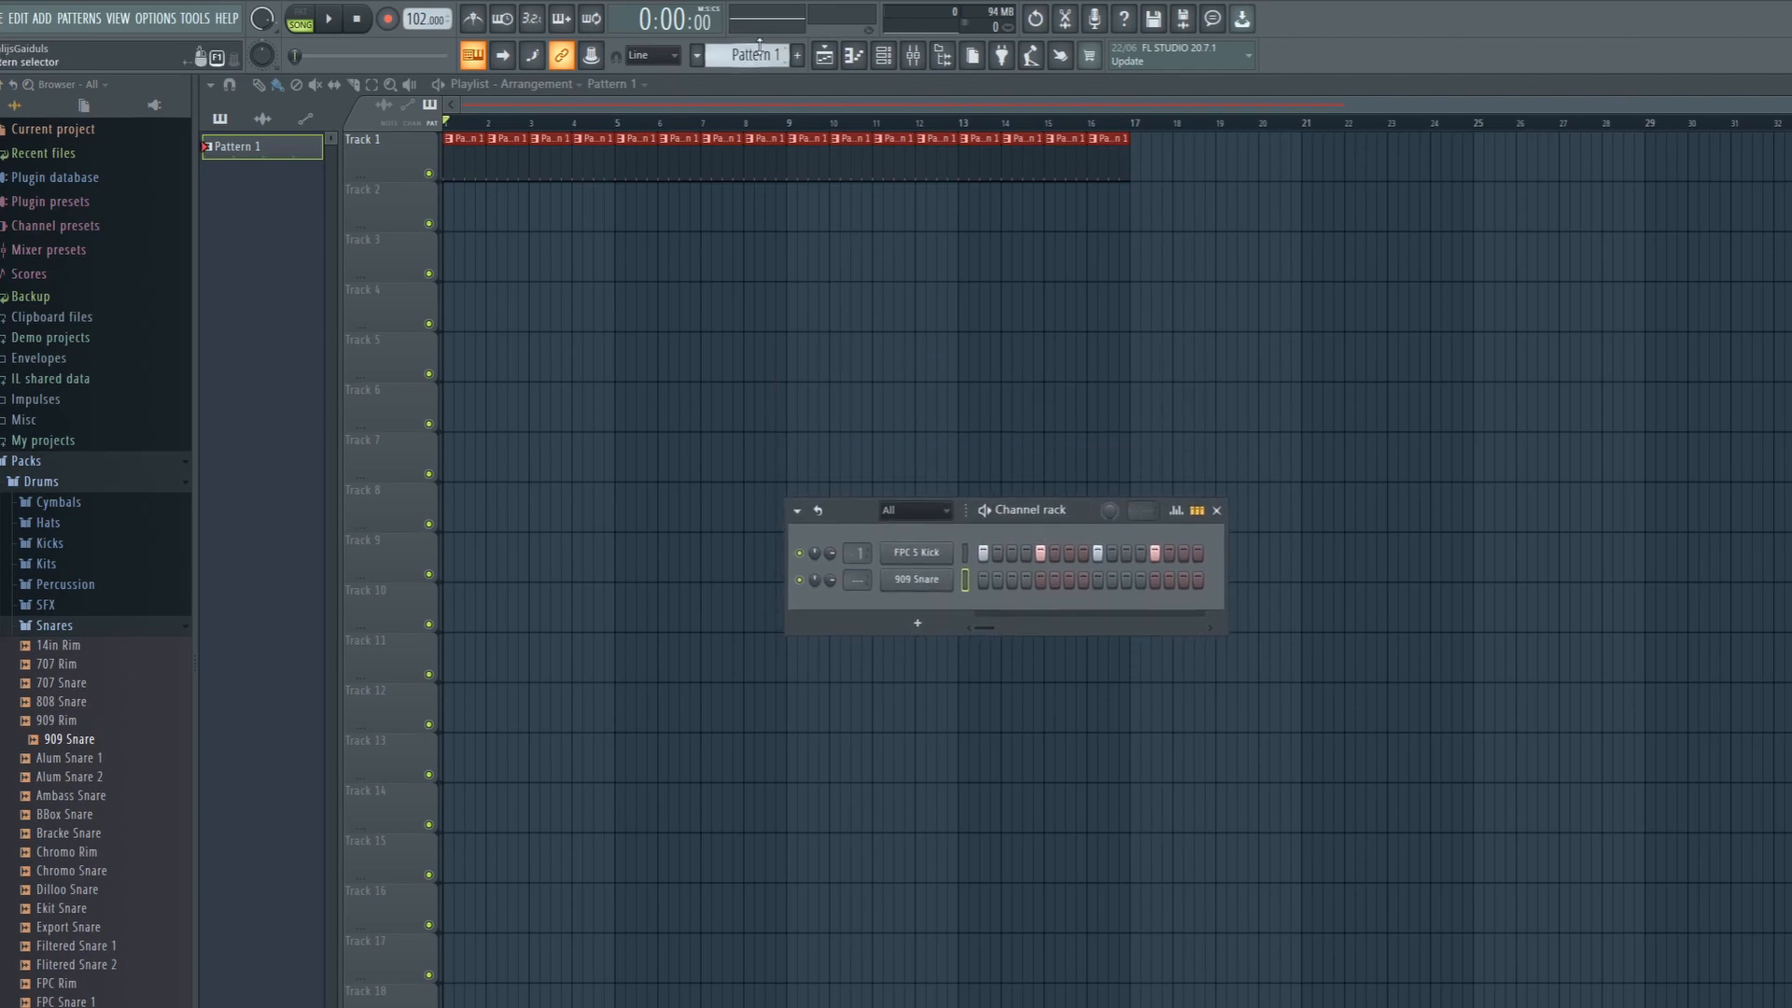
- Place 909 Snare hits on steps 5 and 13 of Pattern 1 and play the beat in song and pattern modes
left_click(1042, 578)
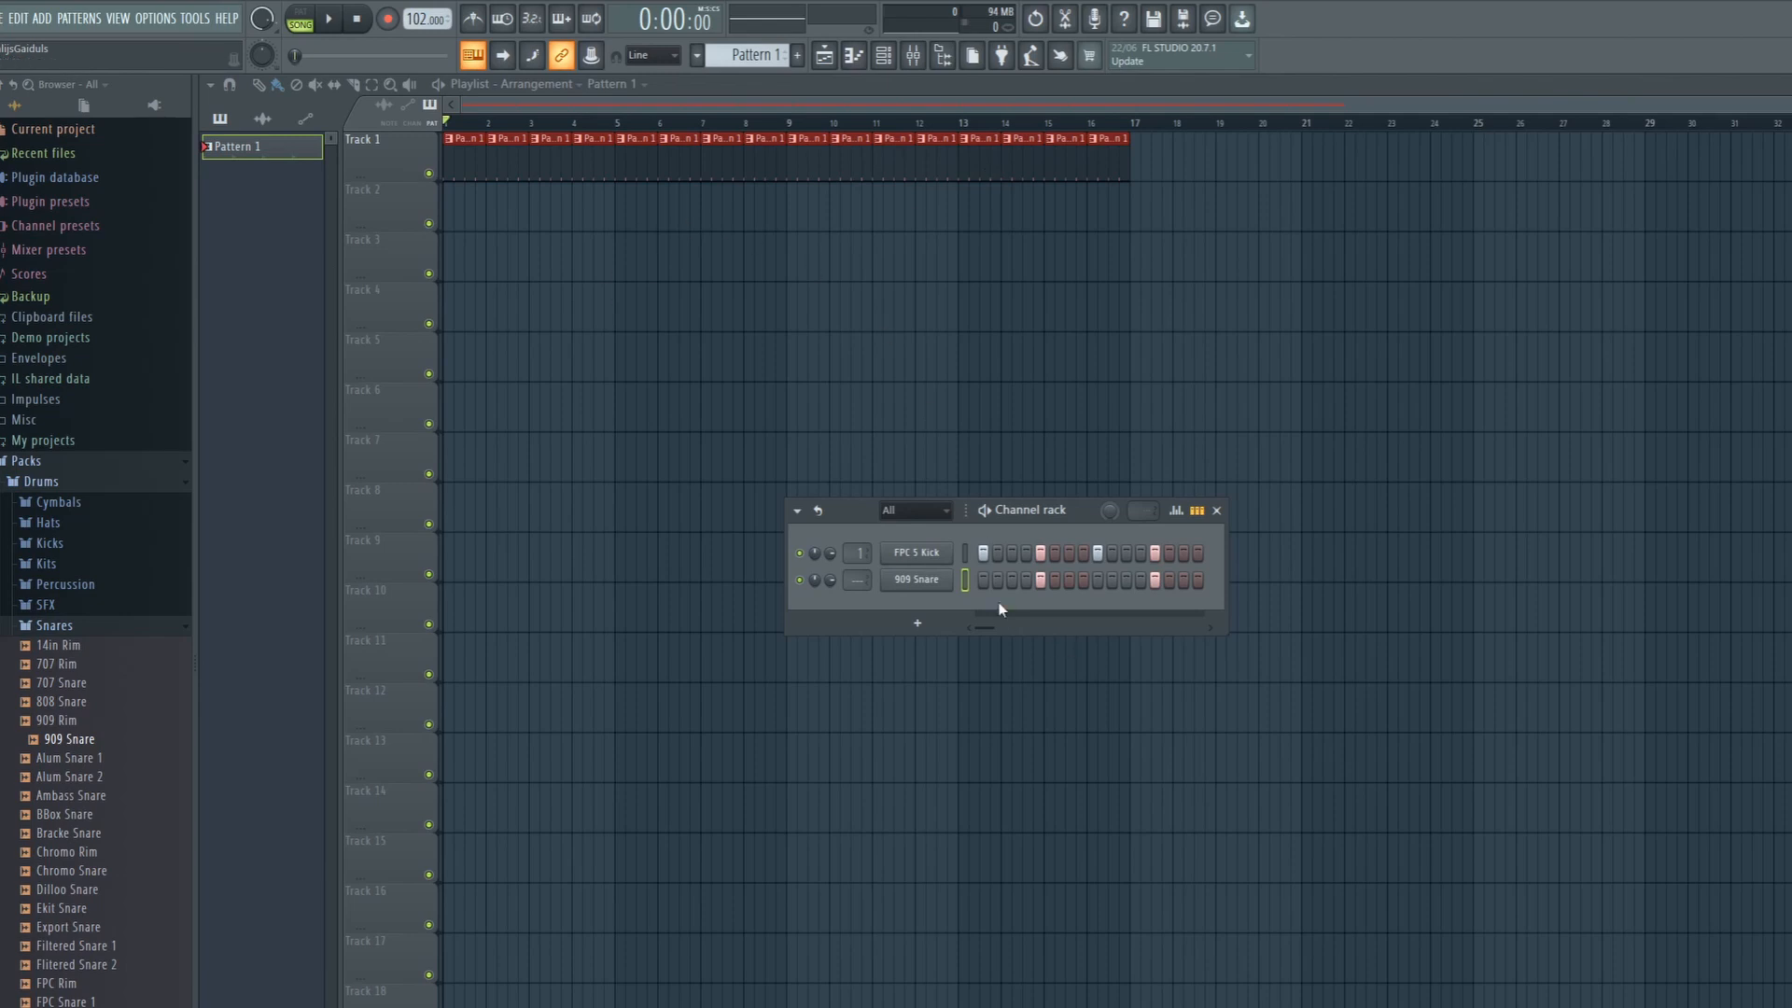
key("space")
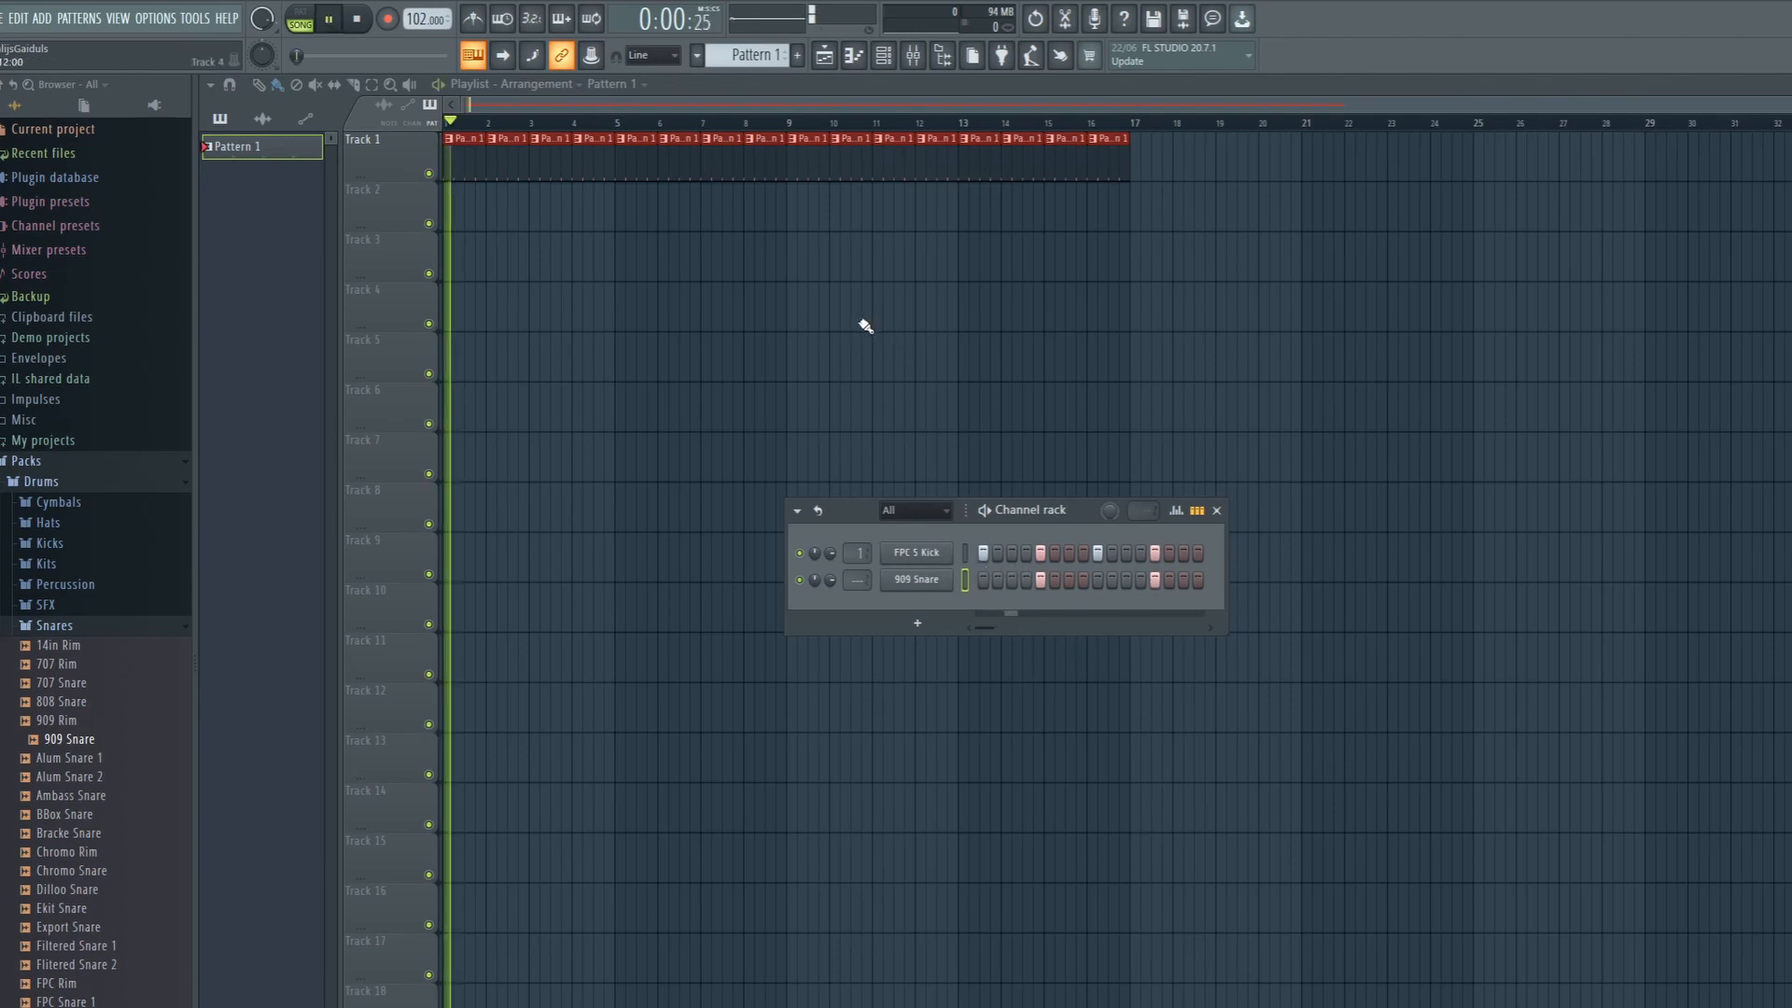
key("space")
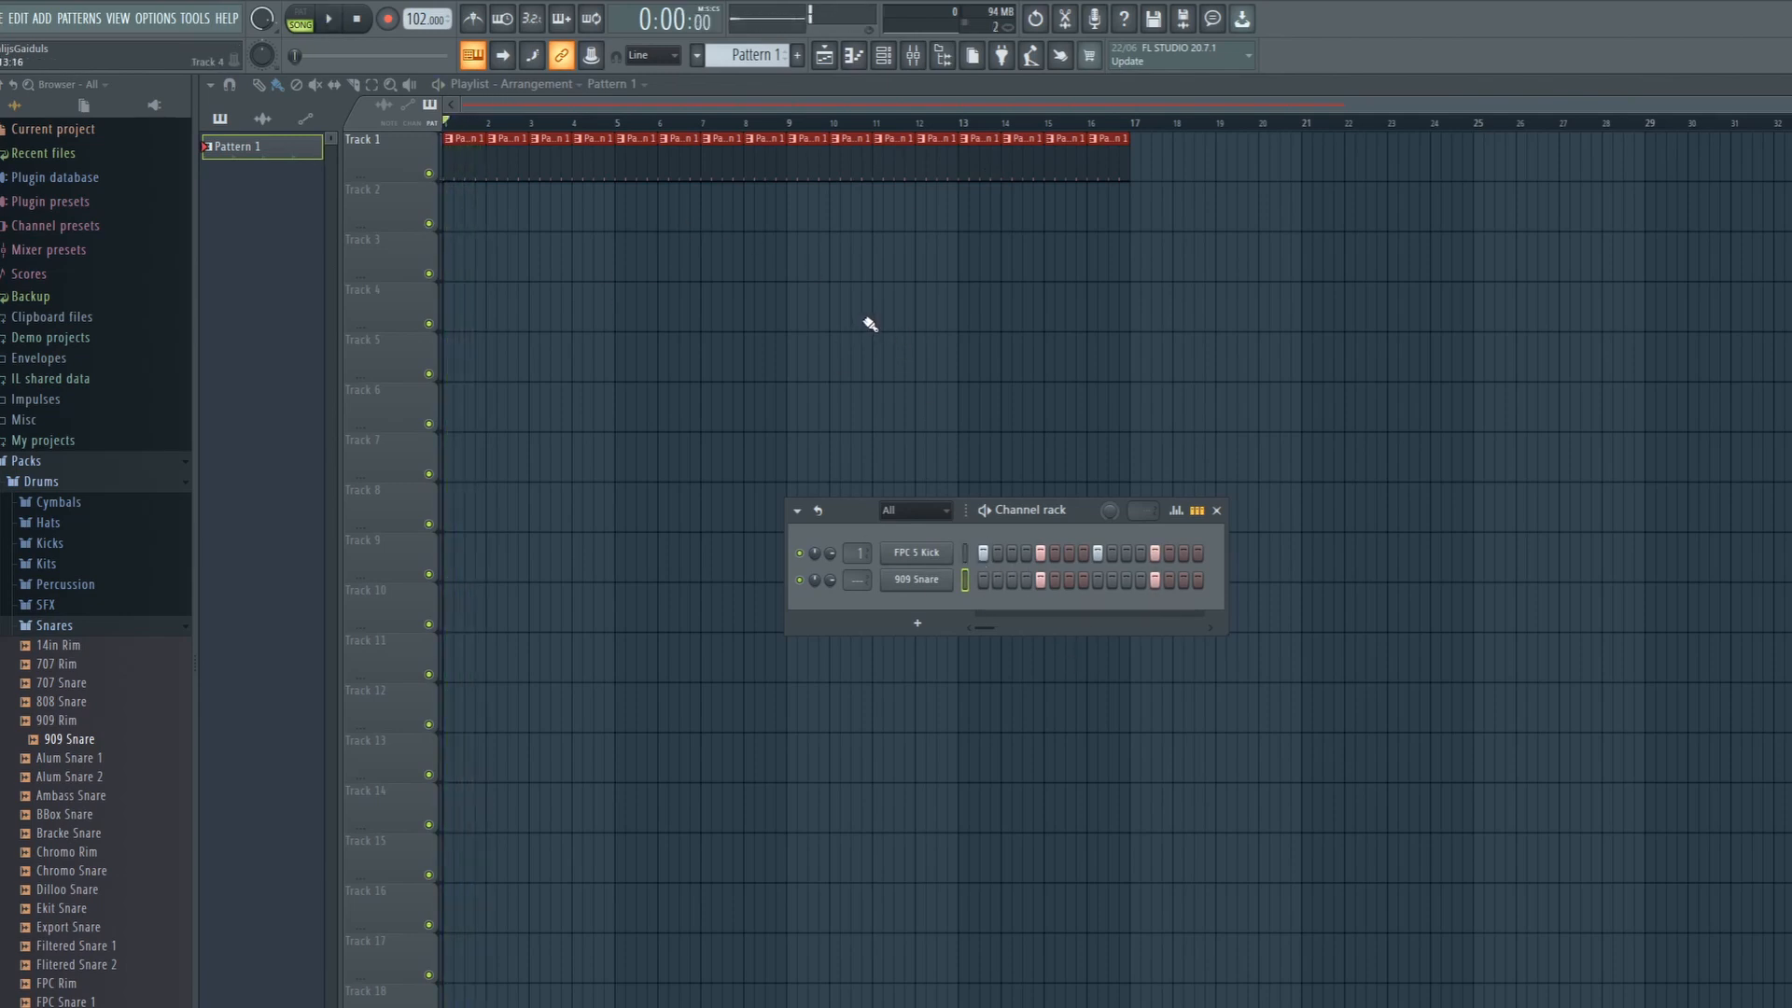
left_click(311, 21)
key("space")
key("space")
left_click(306, 28)
- Create a new empty pattern and name it Snare
left_click(800, 56)
type("ытфку")
key("Return")
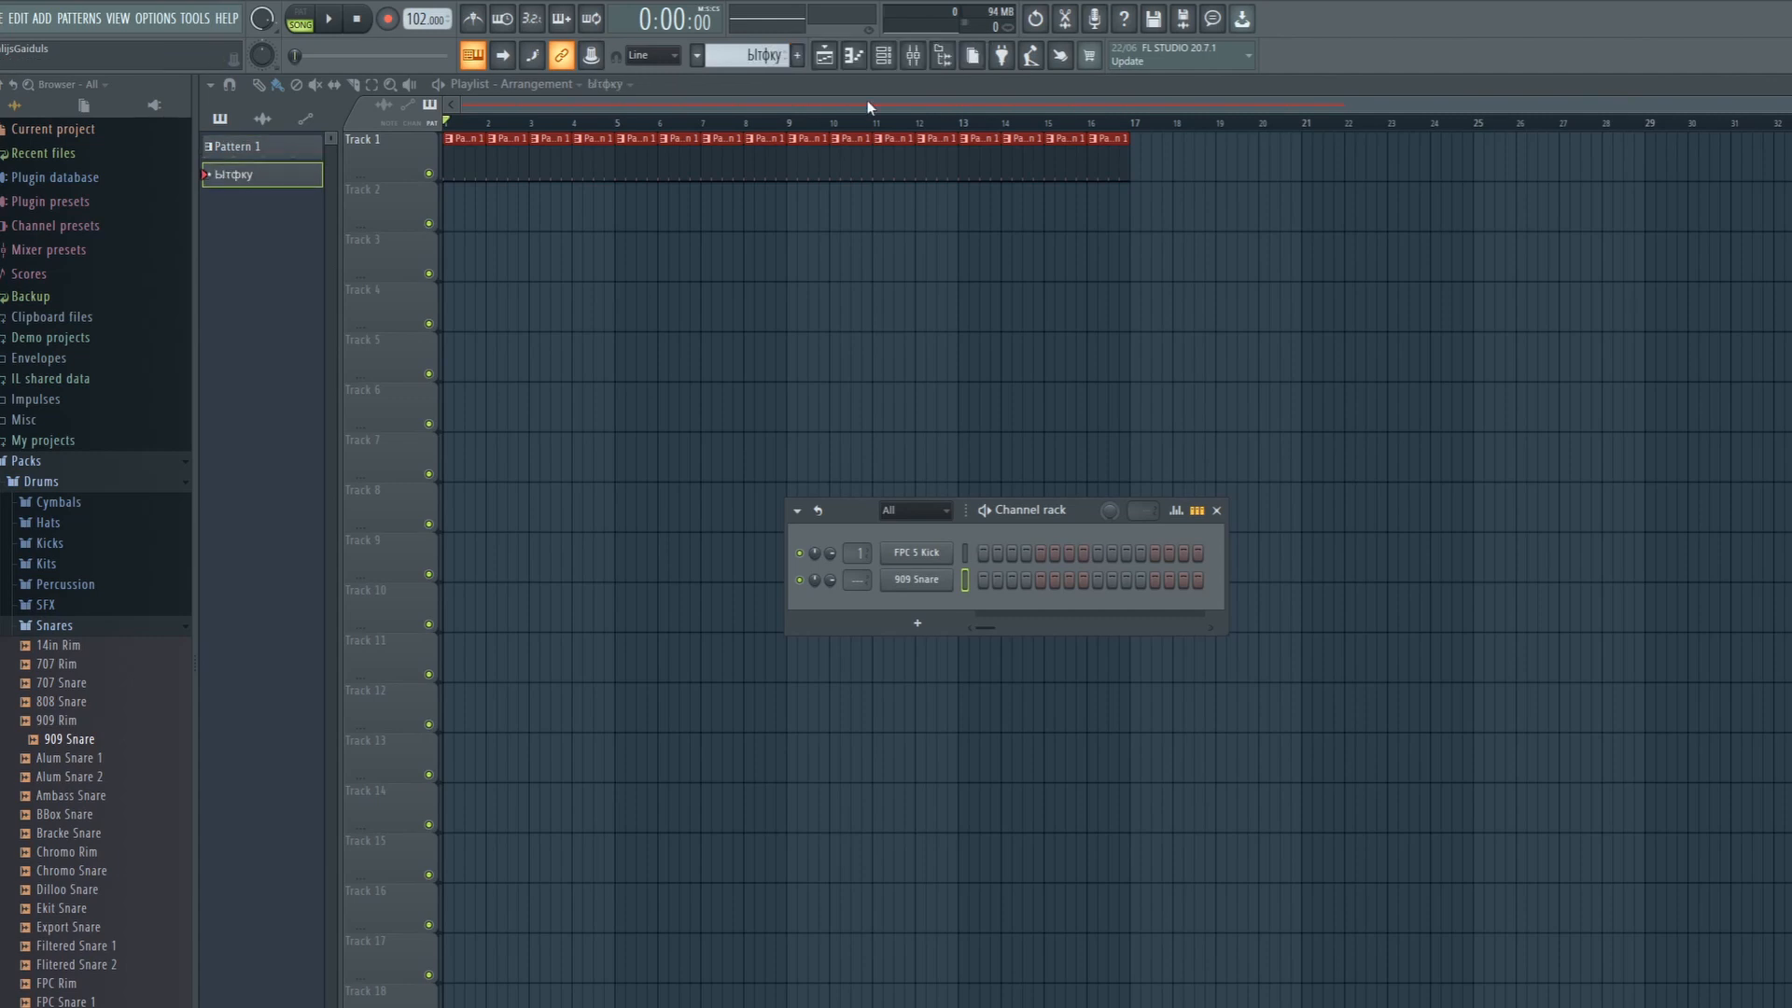
left_click(763, 56)
left_click(780, 62)
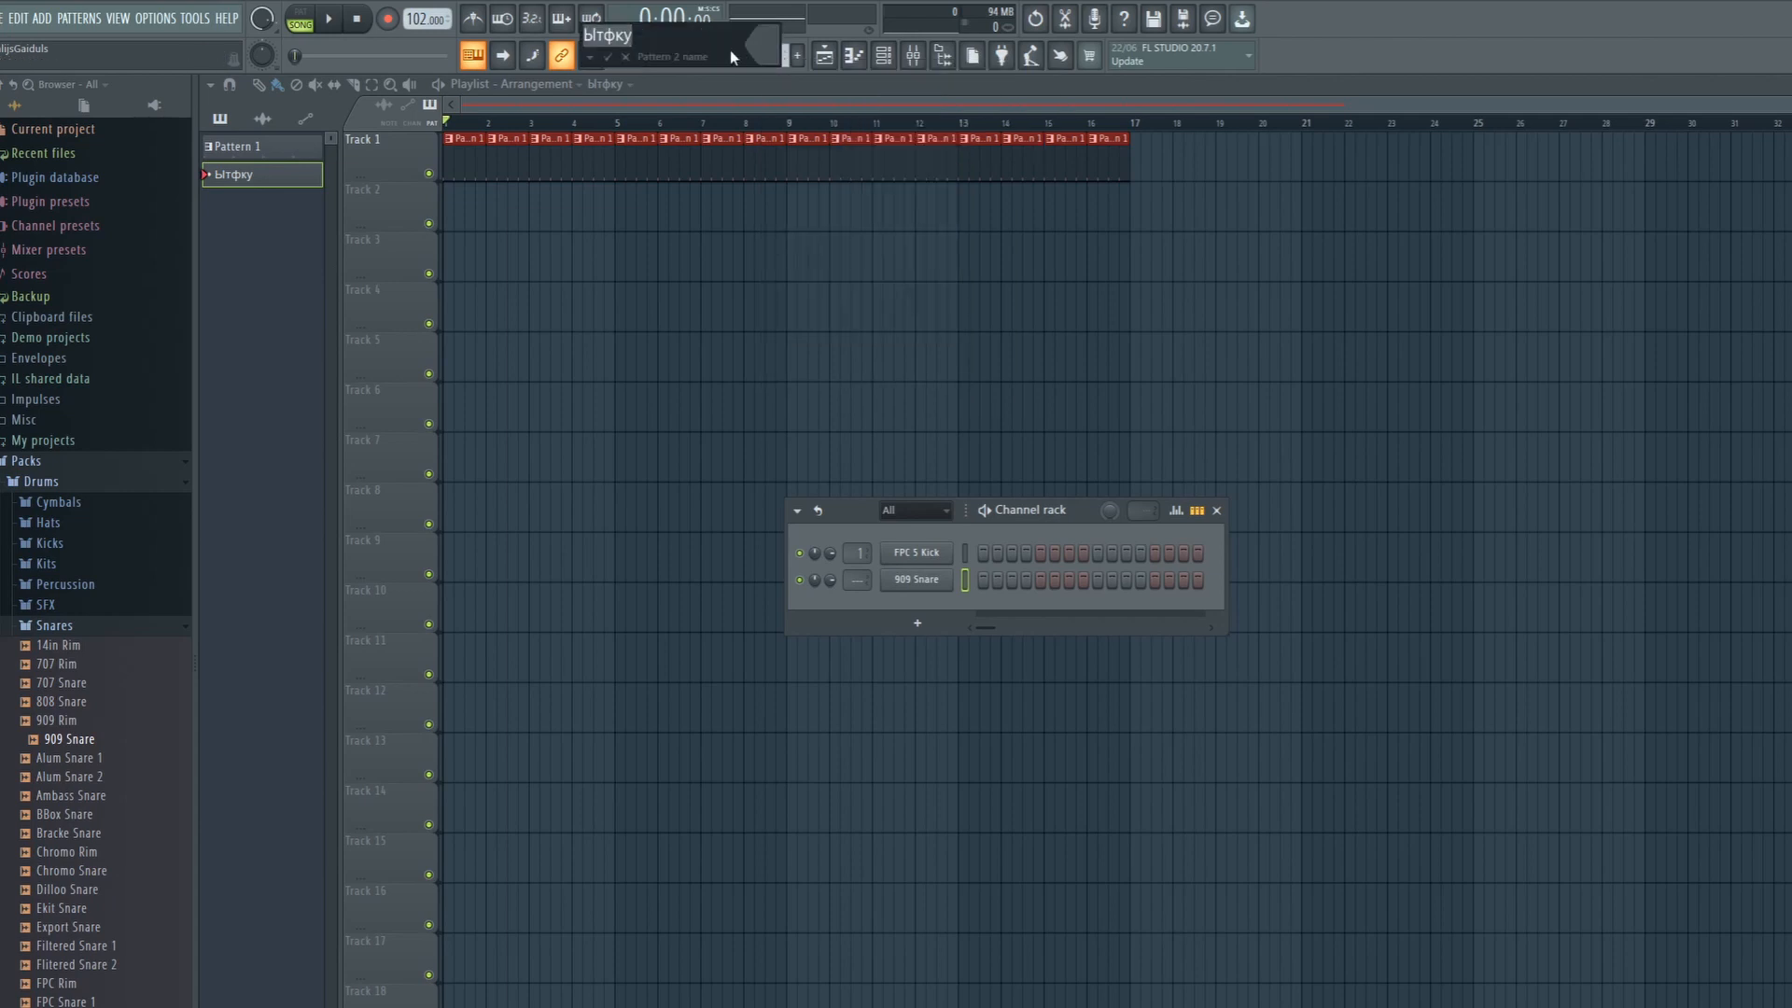
type("Snare")
key("Return")
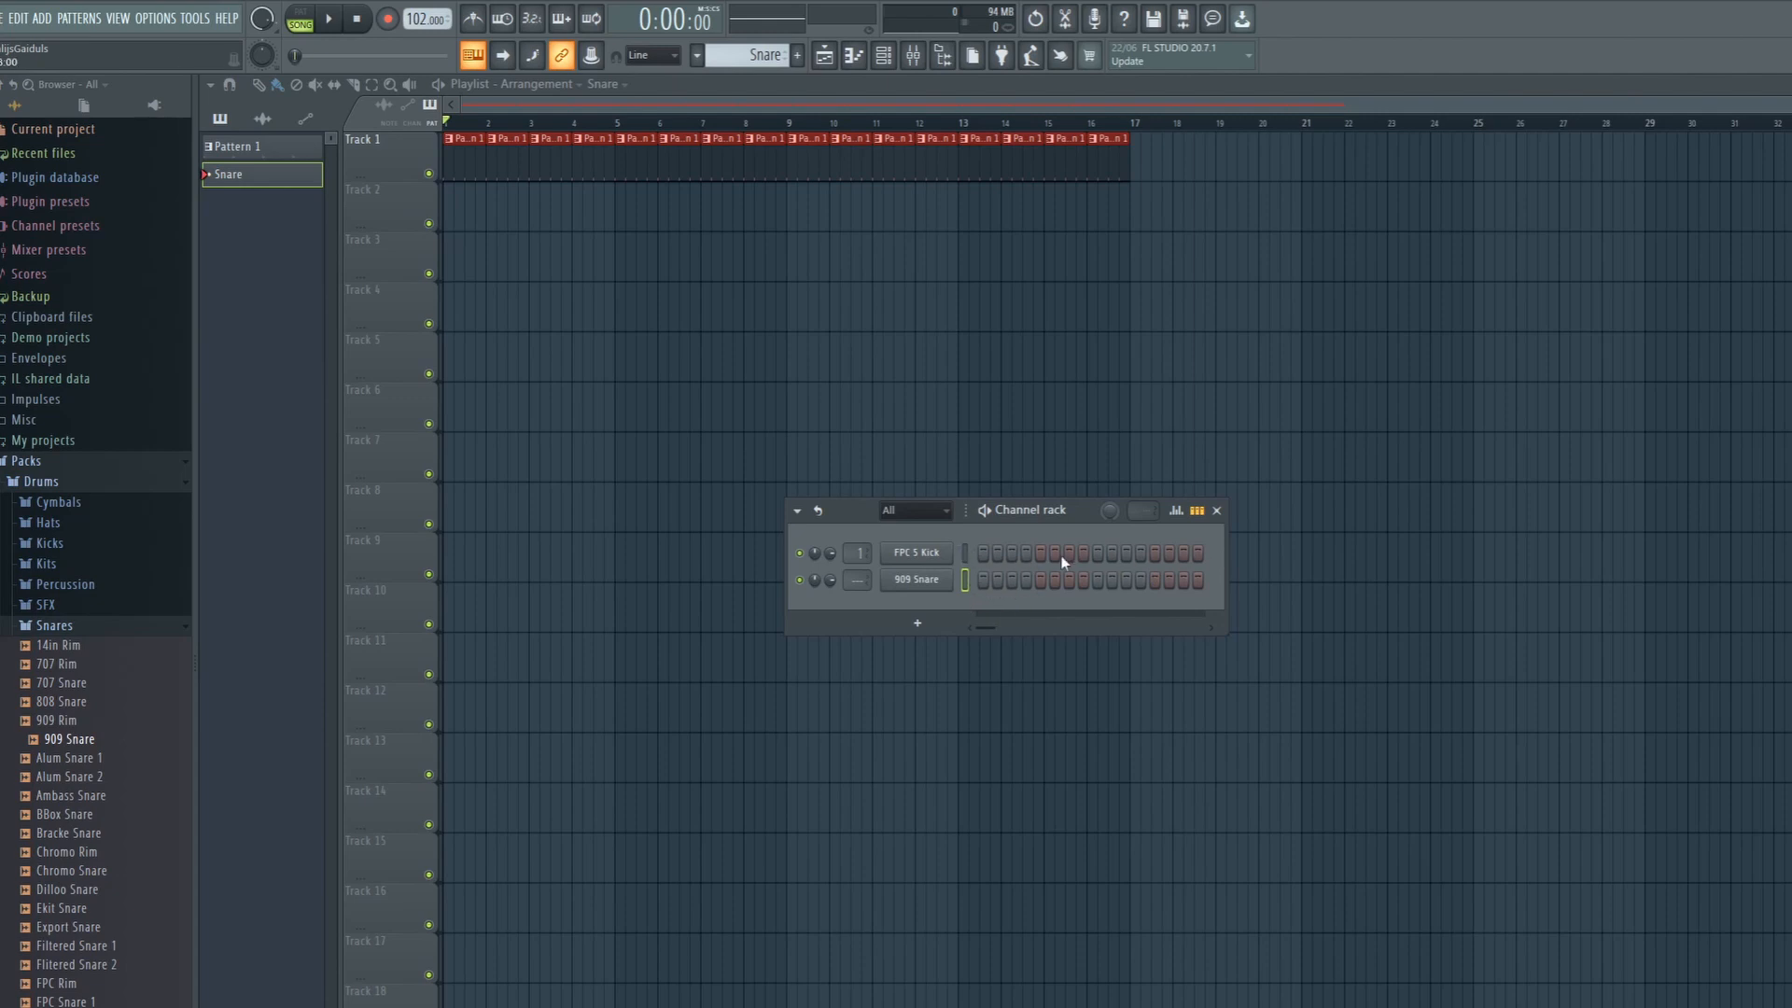
- Rename Pattern 1 as Kick
left_click_drag(761, 51, 761, 67)
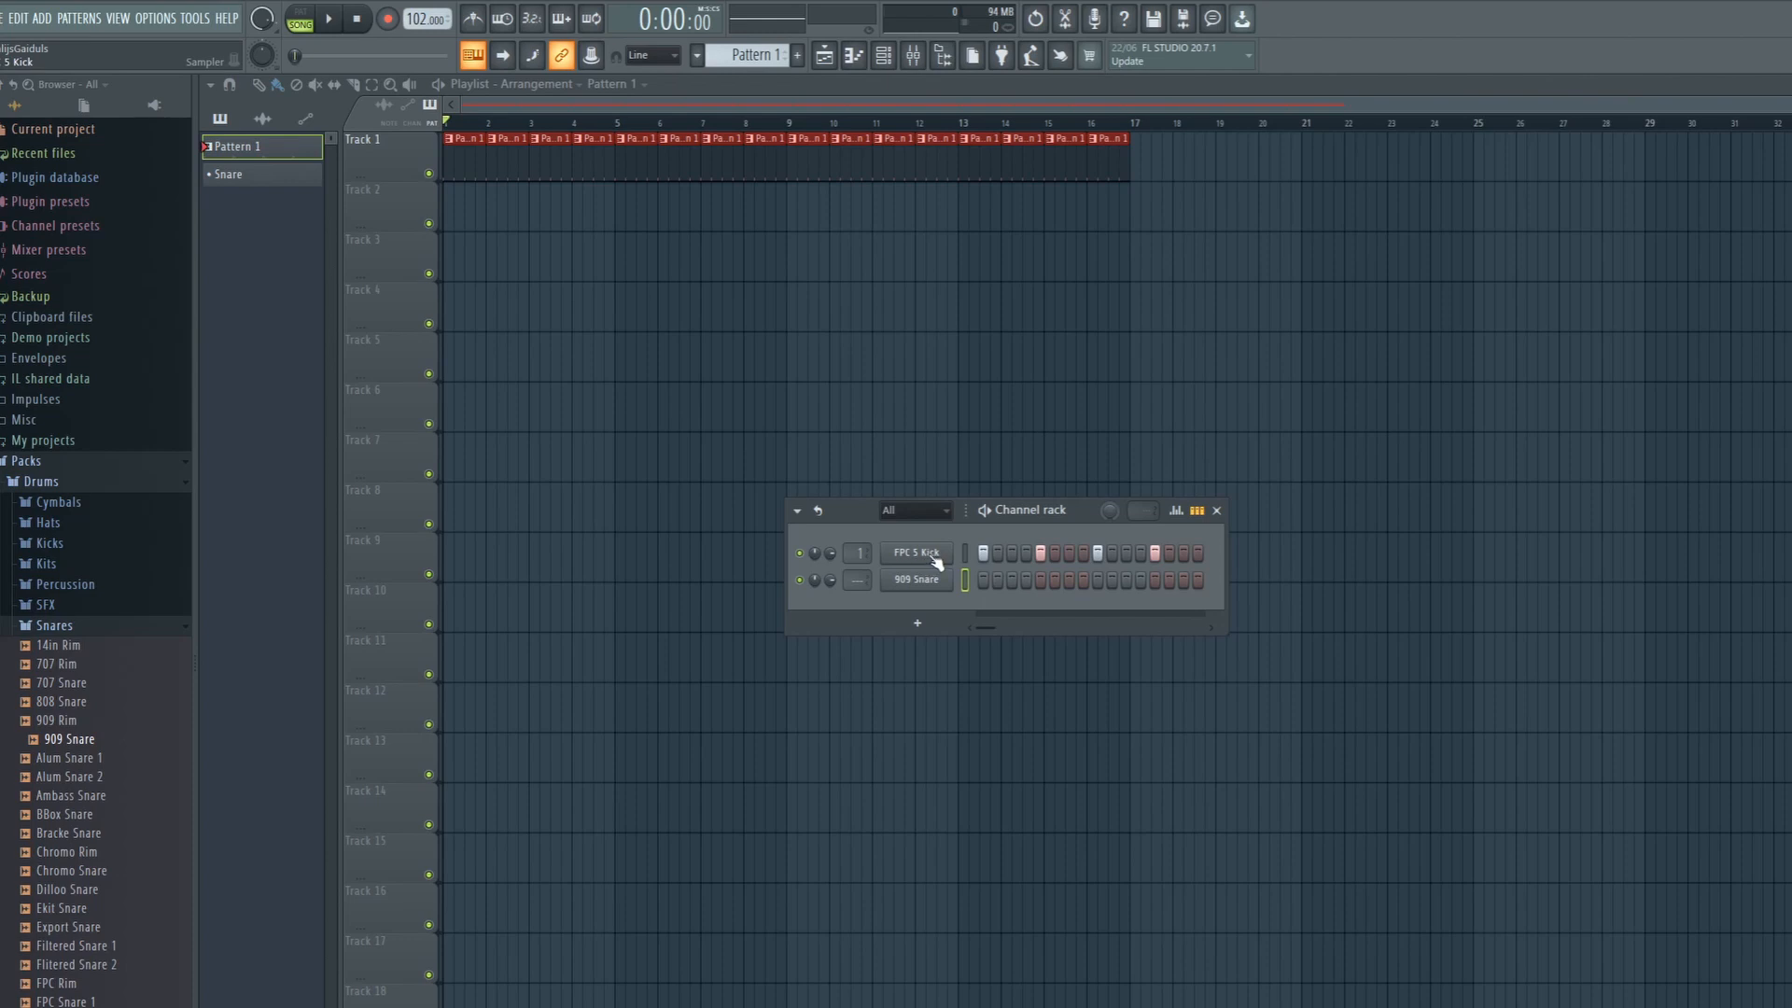
key("F2")
type("Kick")
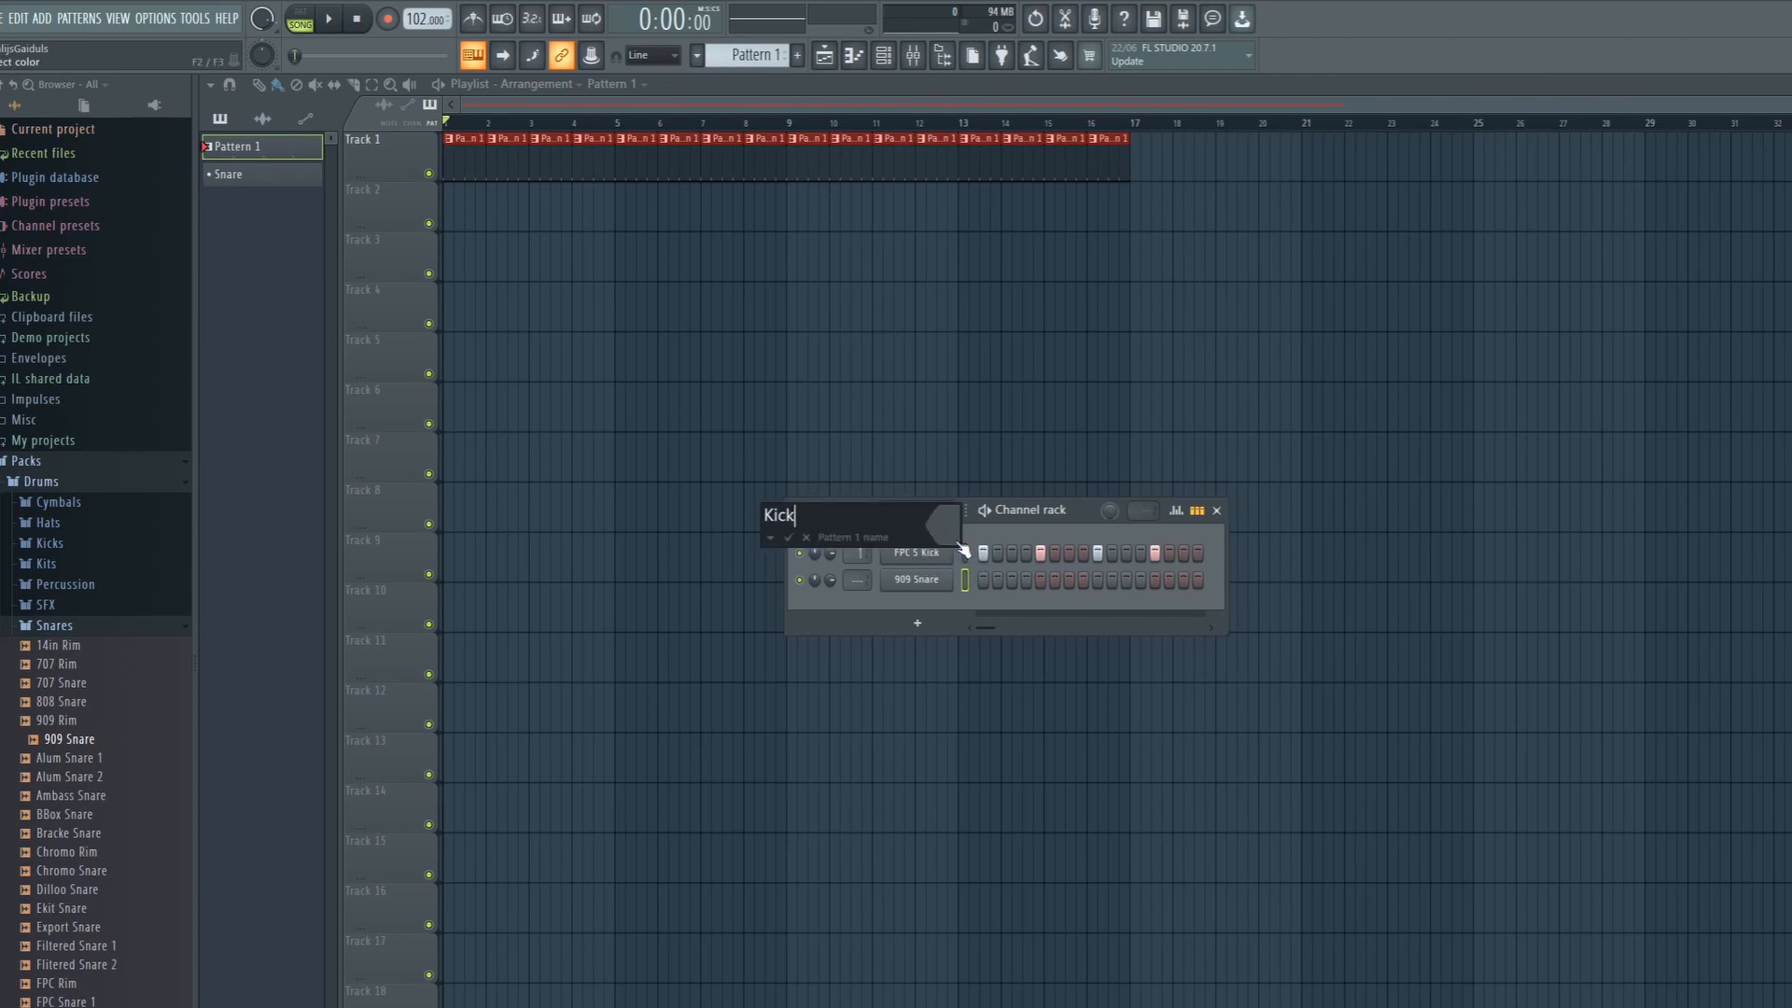
key("Return")
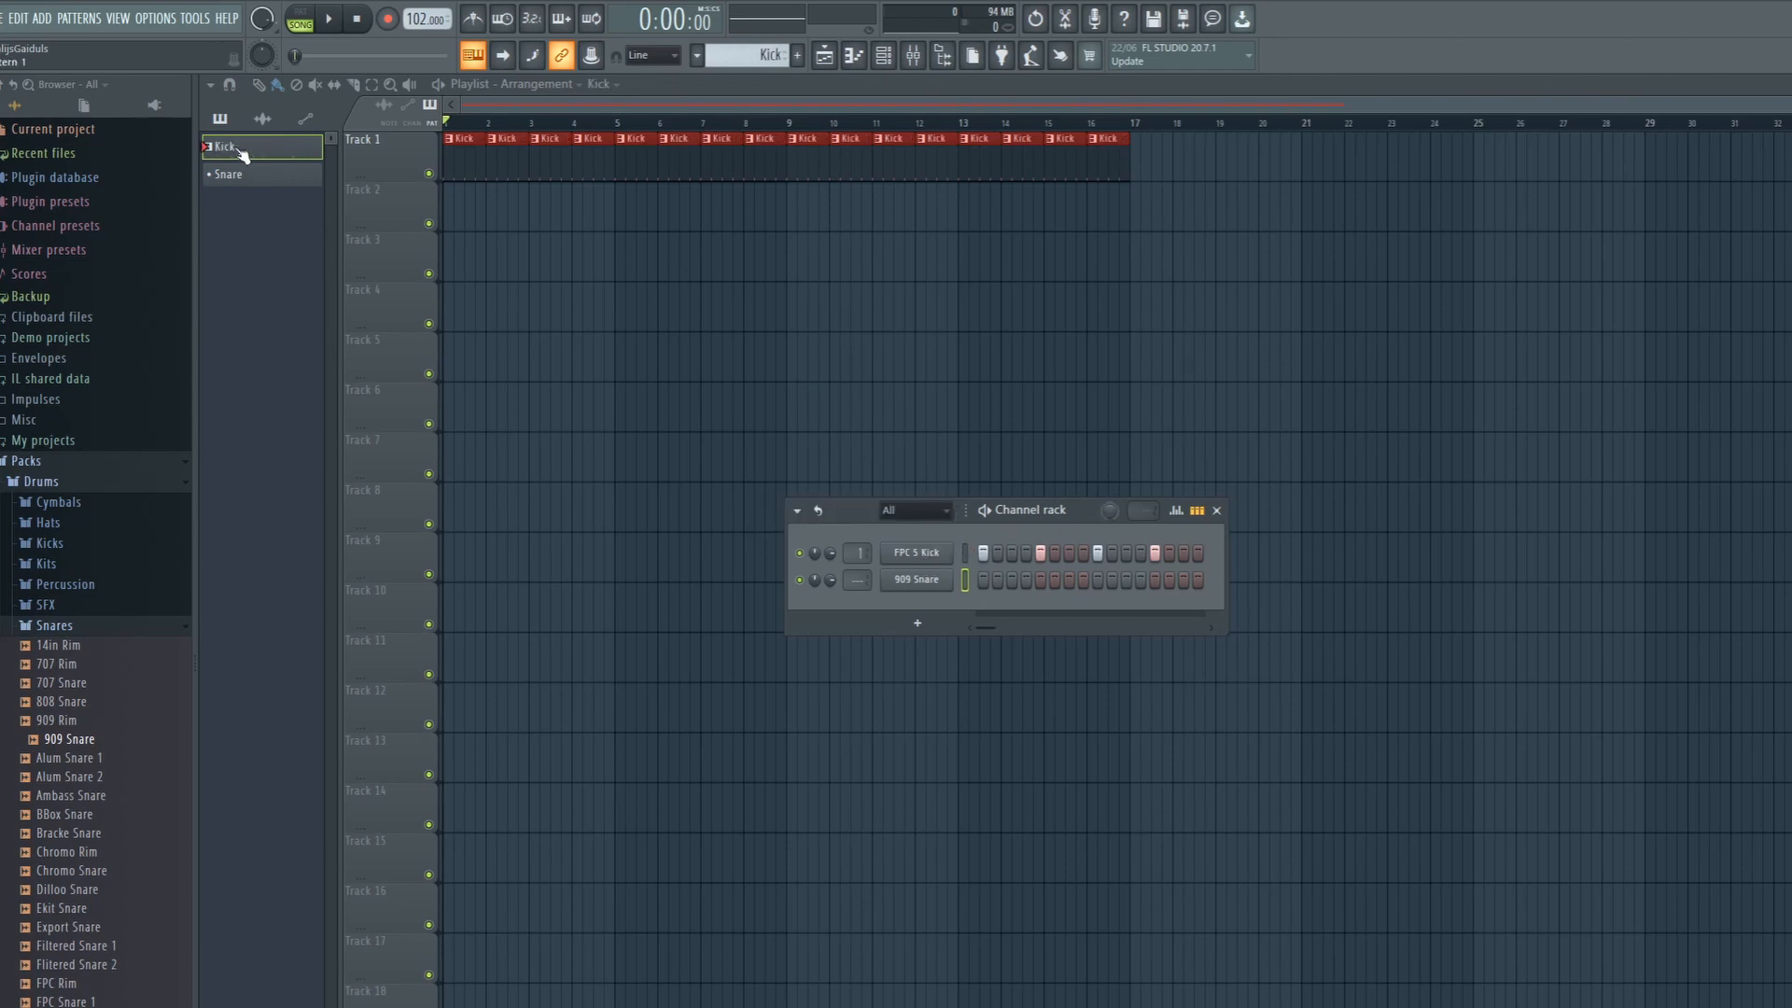
- Paint the Snare pattern across bars 1 to 16 of Track 2 in the playlist
left_click(254, 176)
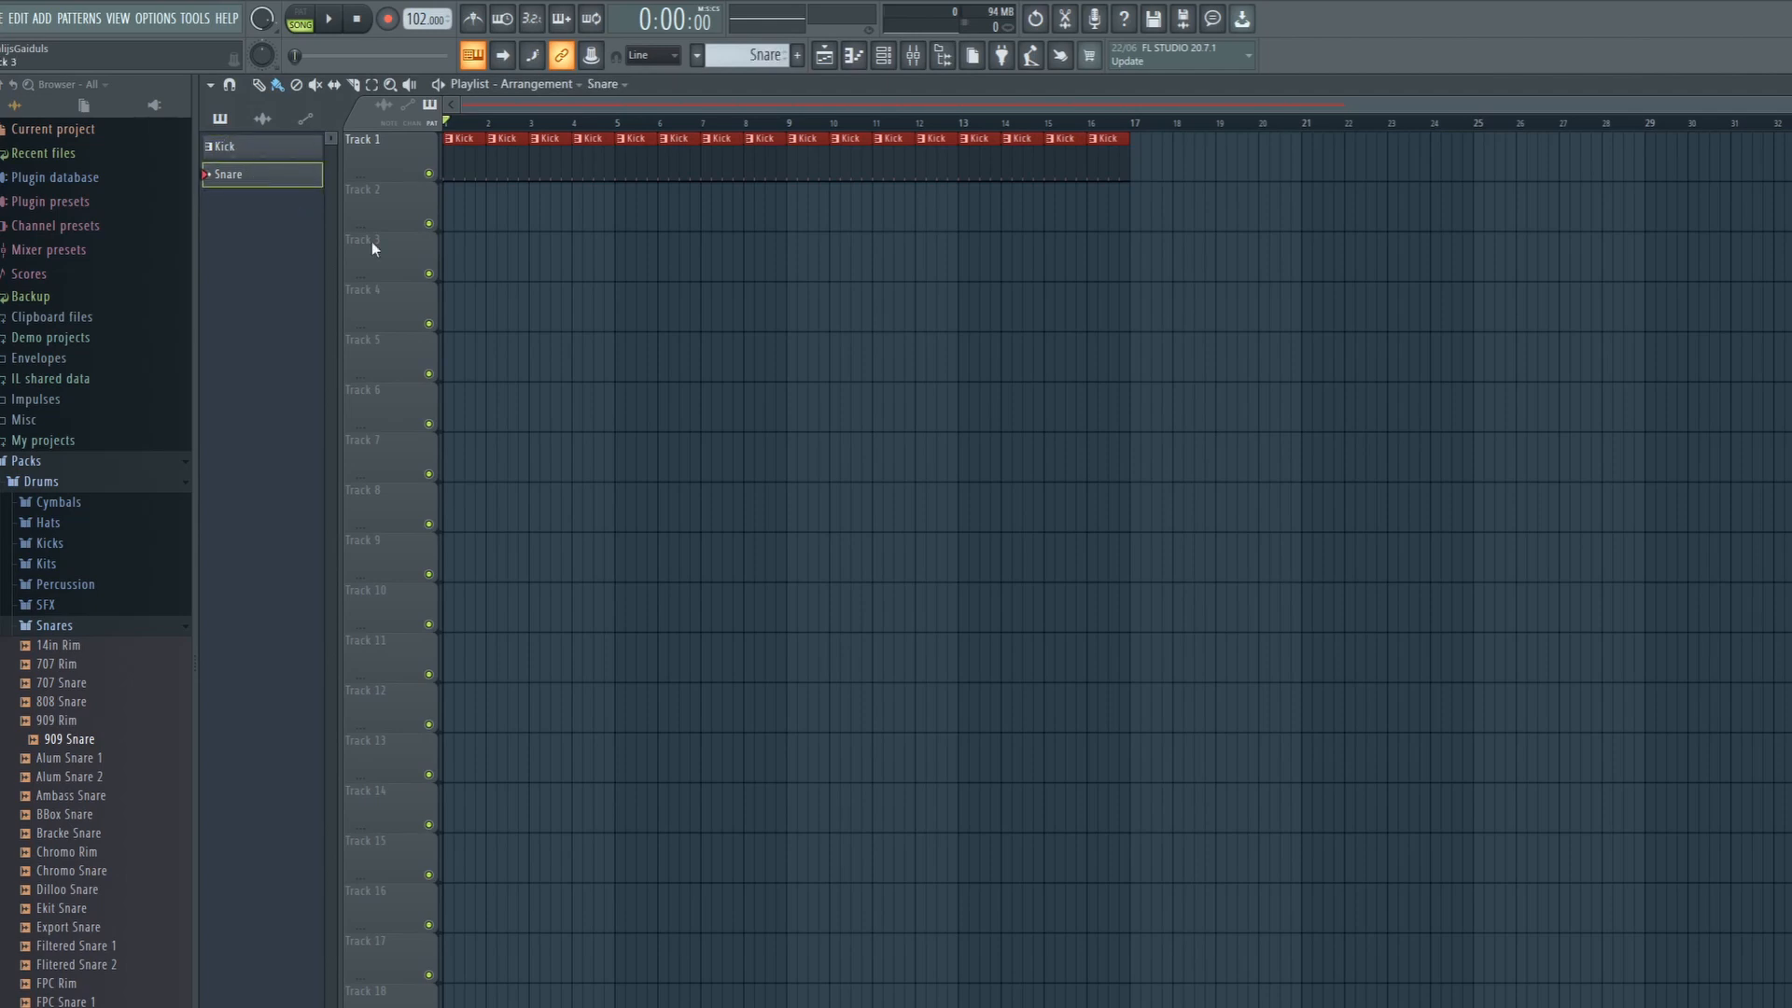
left_click_drag(454, 214, 1116, 192)
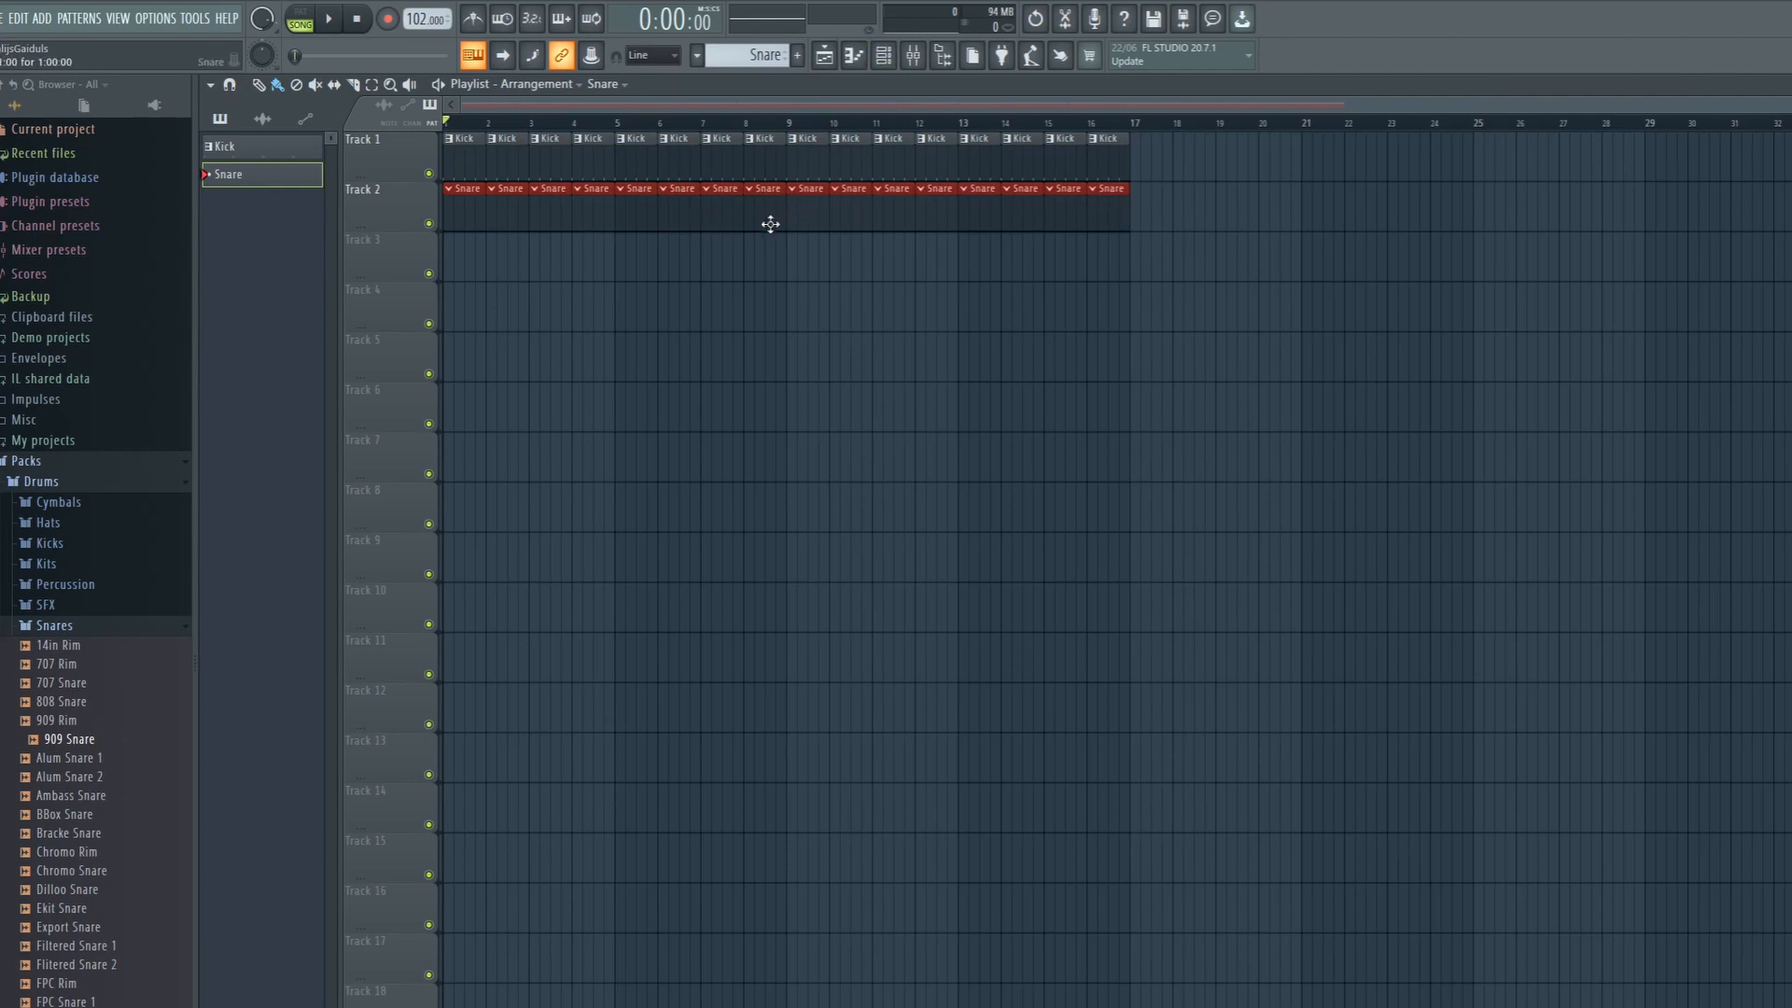
left_click(888, 57)
left_click(889, 57)
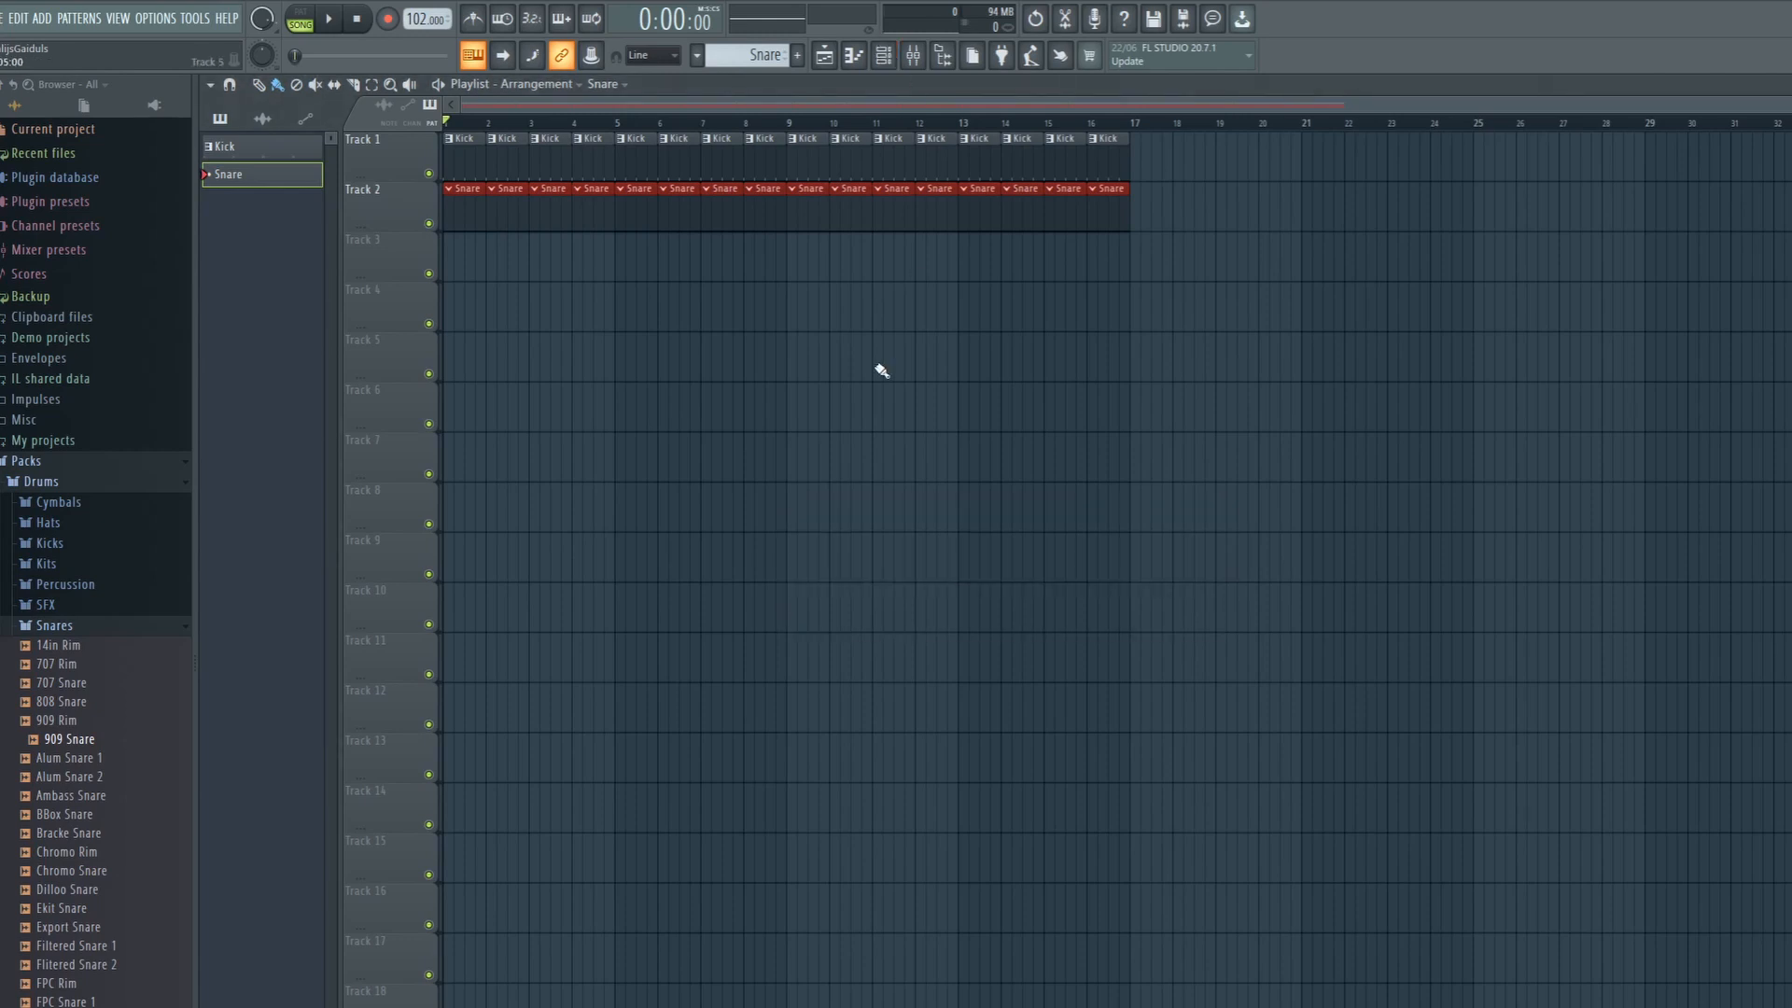
- View the Kick pattern's notes in the piano roll, return to the playlist and move the channel rack slightly higher
double_click(692, 206)
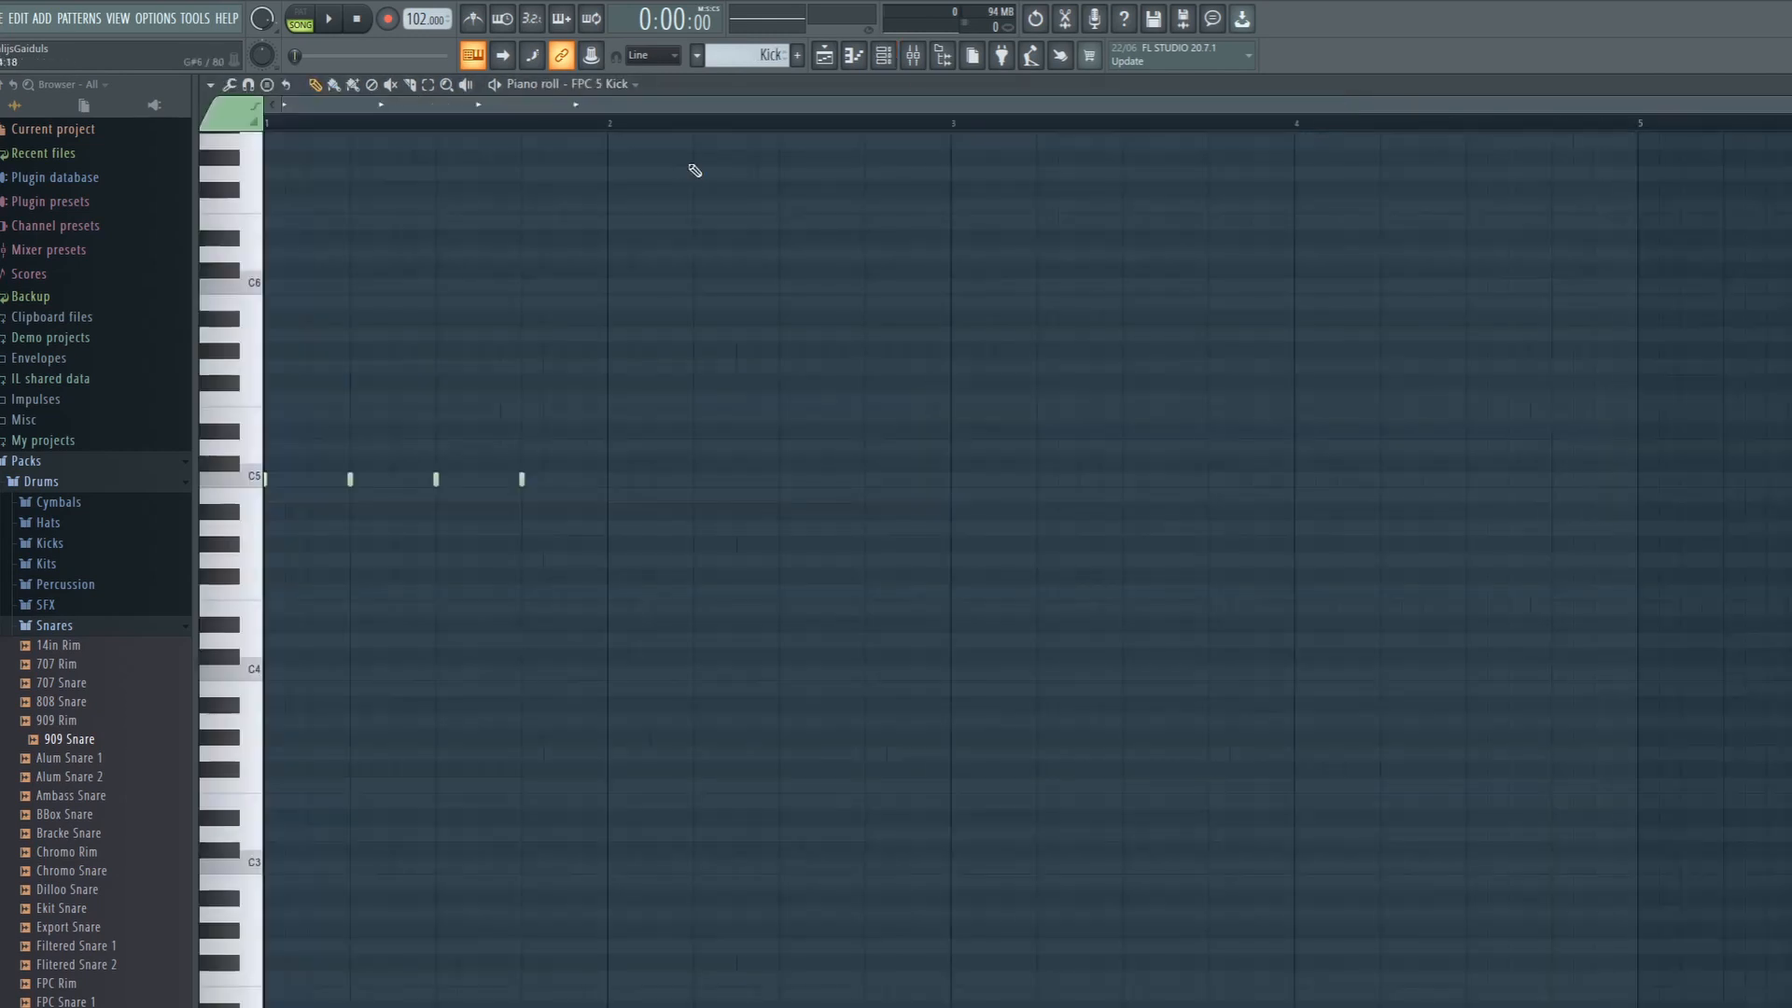
left_click(824, 56)
left_click(883, 55)
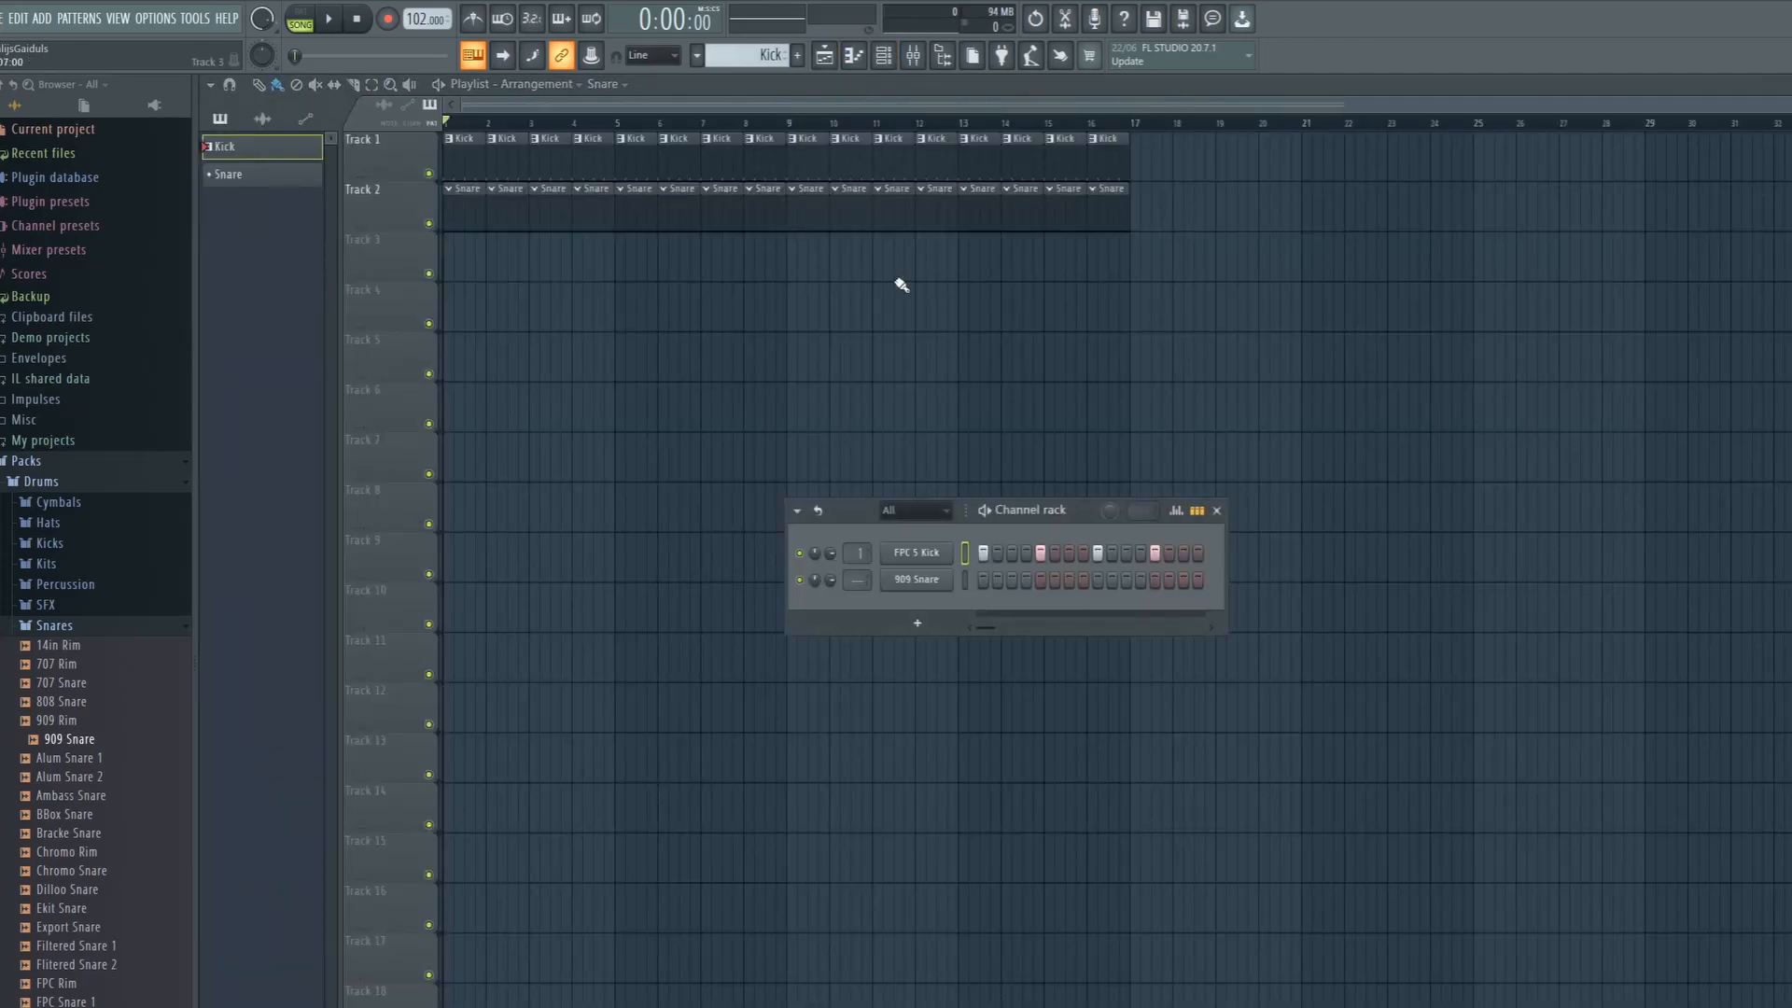
left_click_drag(1077, 519, 1049, 429)
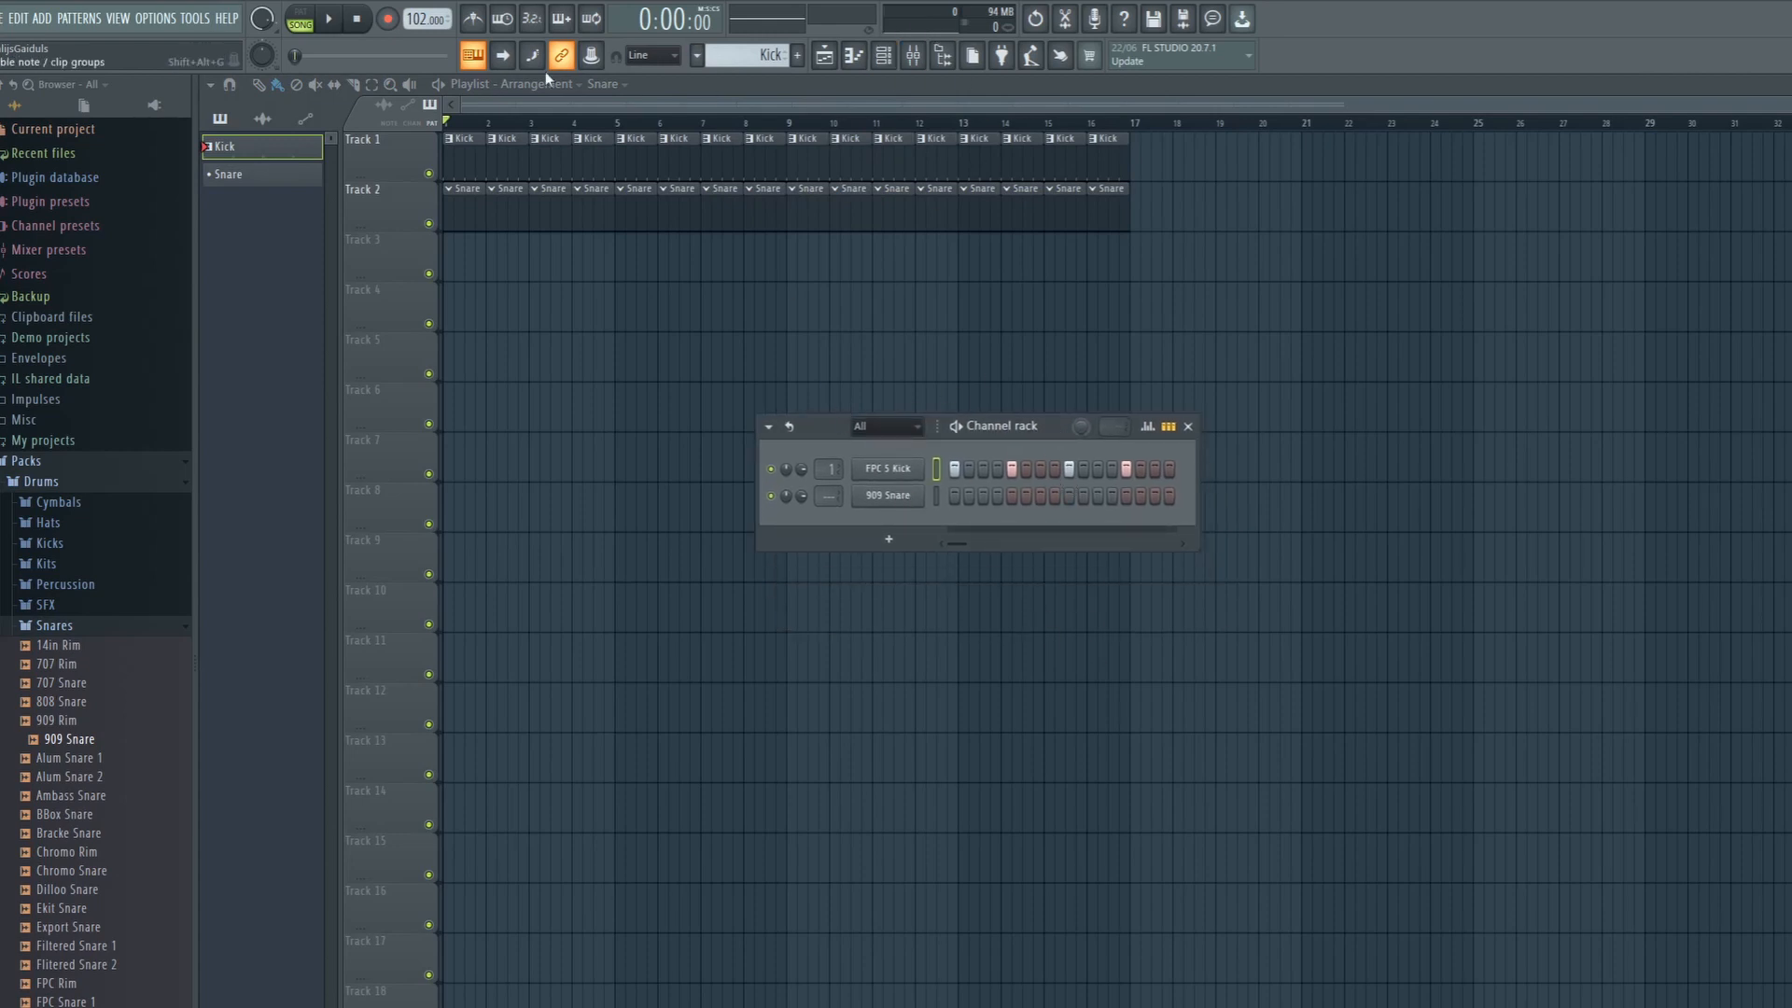
- Place 909 Snare hits on steps 5 and 13 of the Snare pattern
left_click(229, 174)
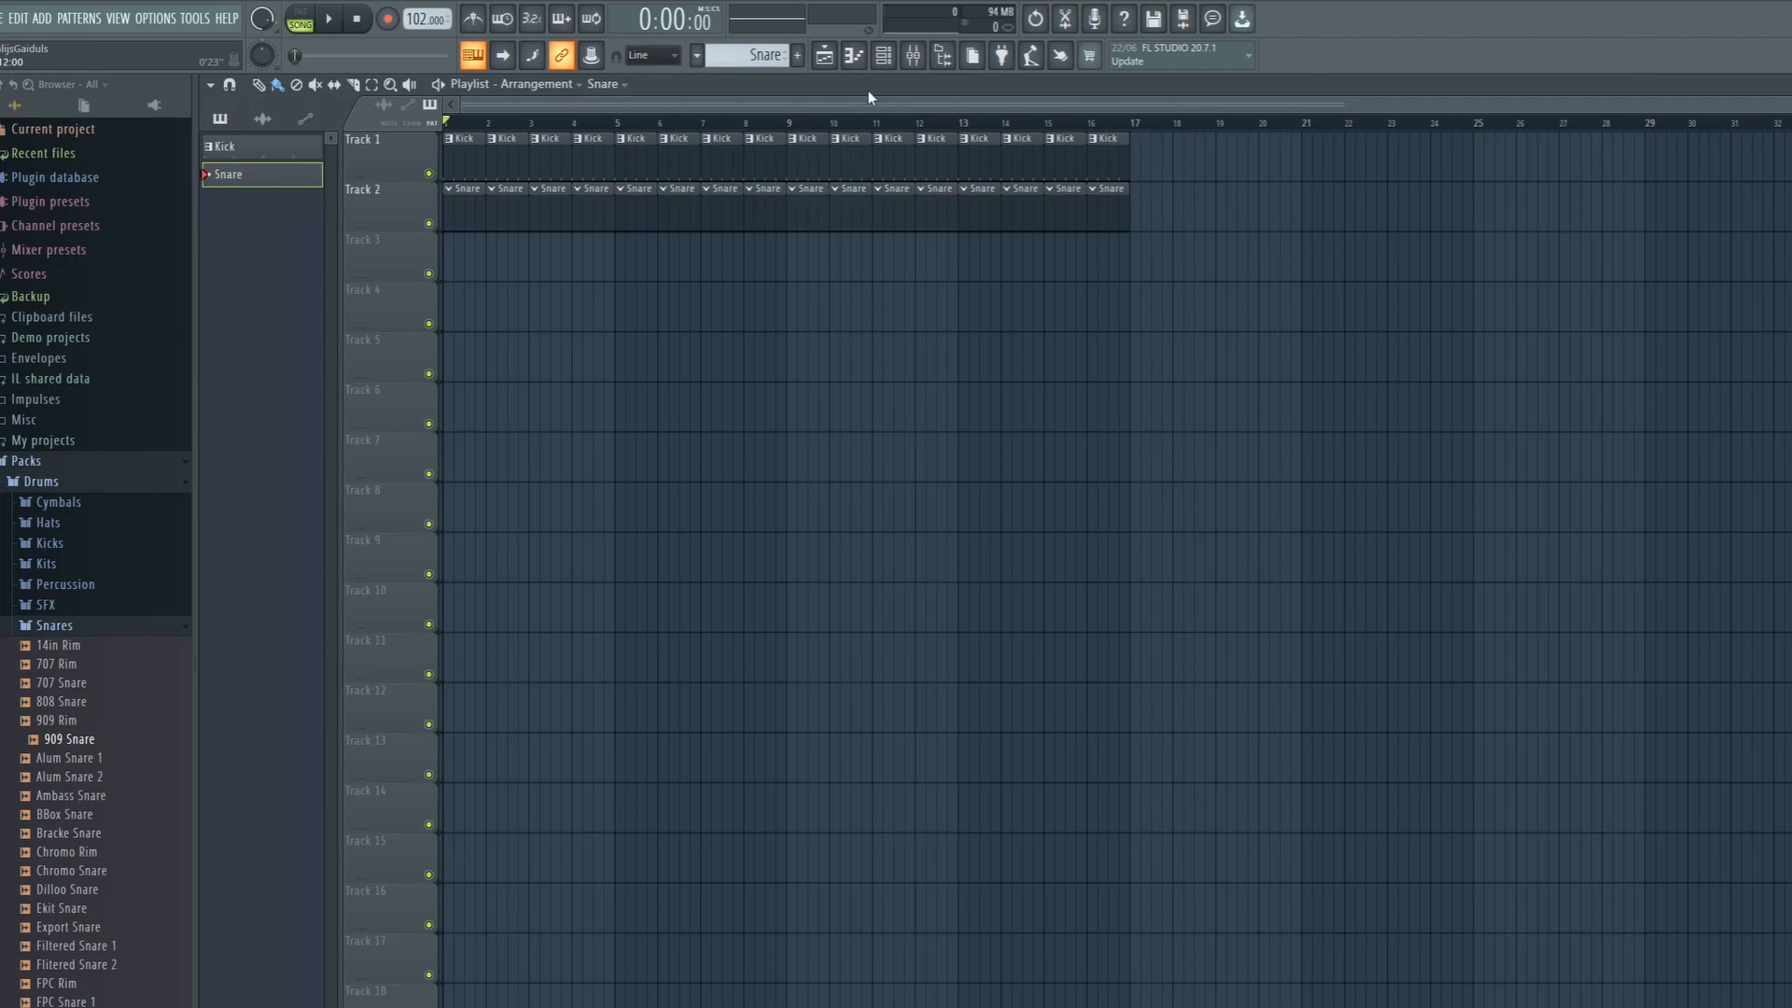
left_click(883, 55)
left_click(1010, 496)
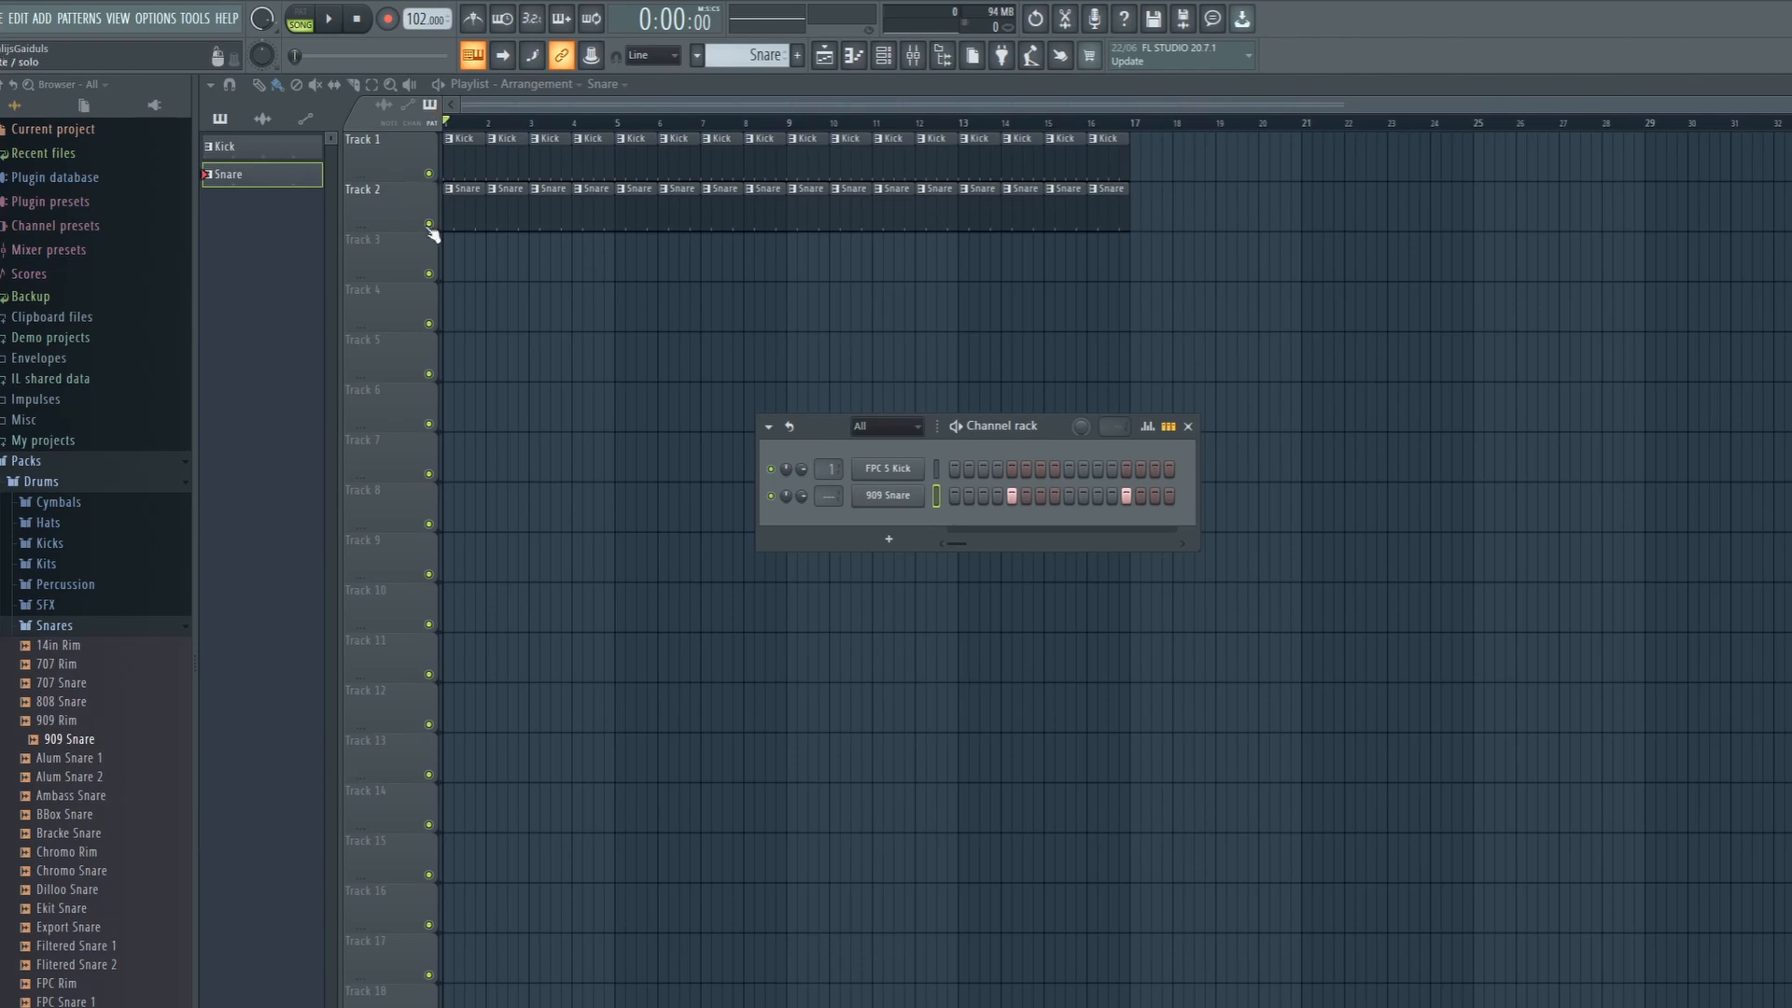
- Play the arrangement in song mode, auditioning the Kick and Snare tracks alone by muting the other one
left_click(329, 19)
key("space")
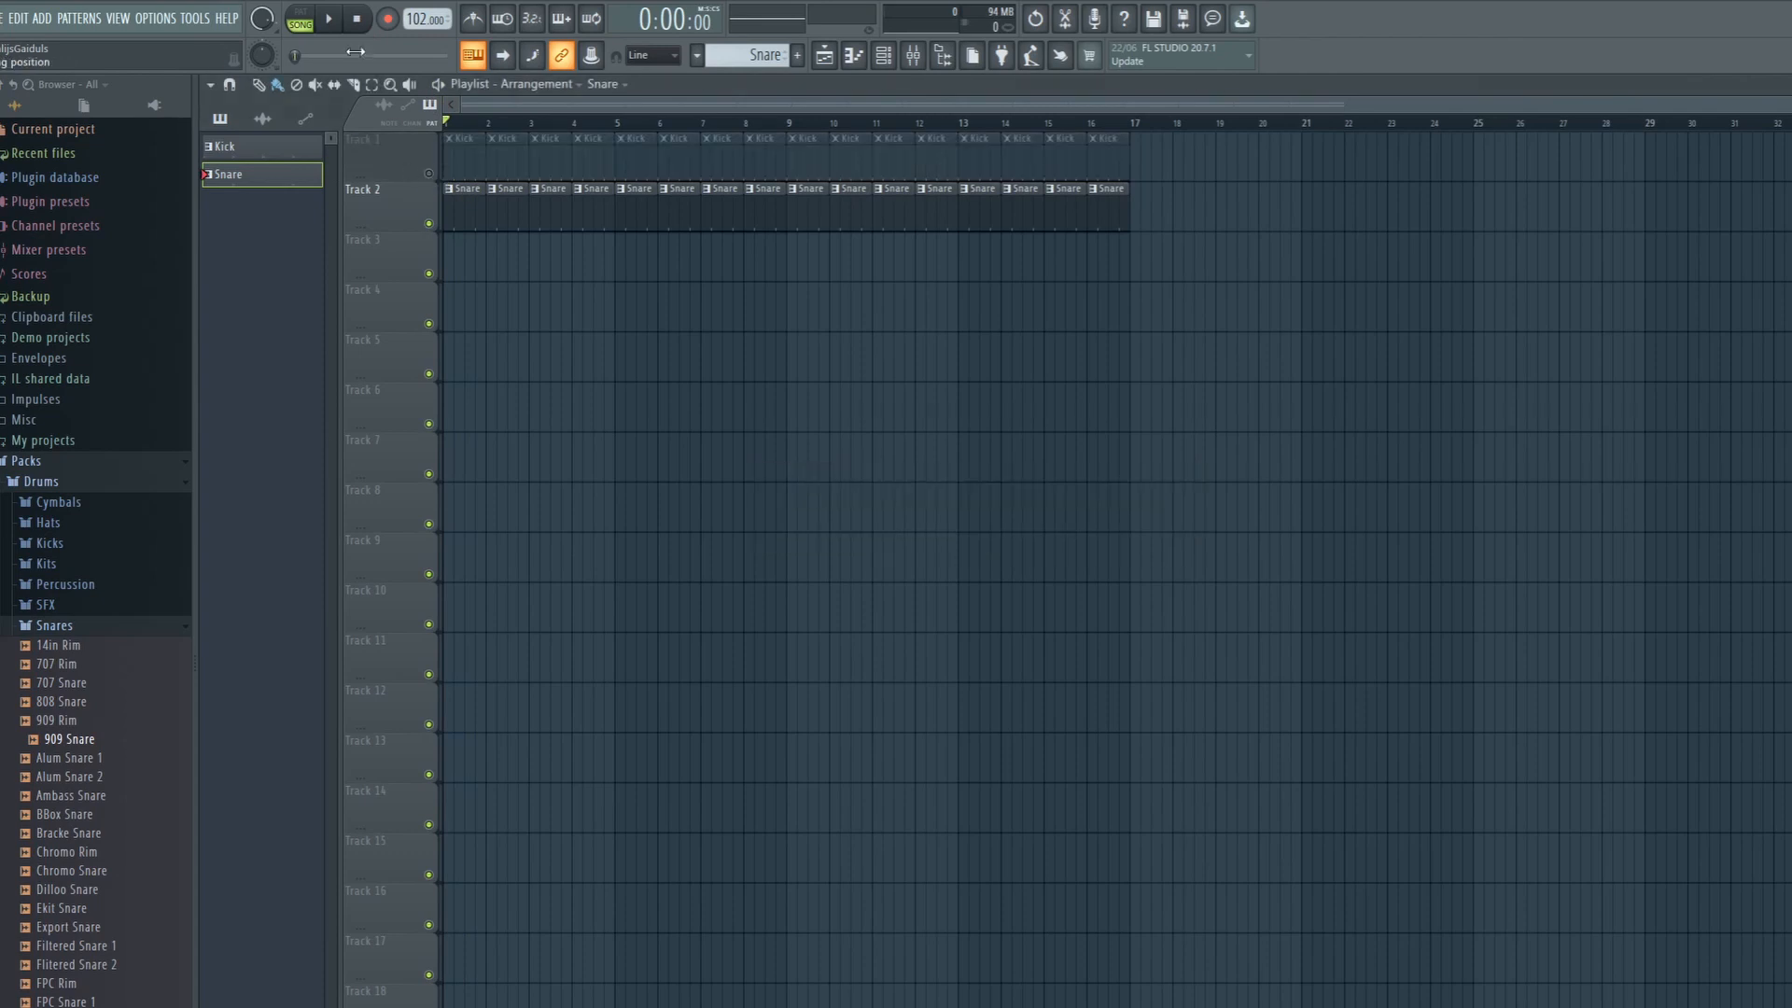
left_click(329, 19)
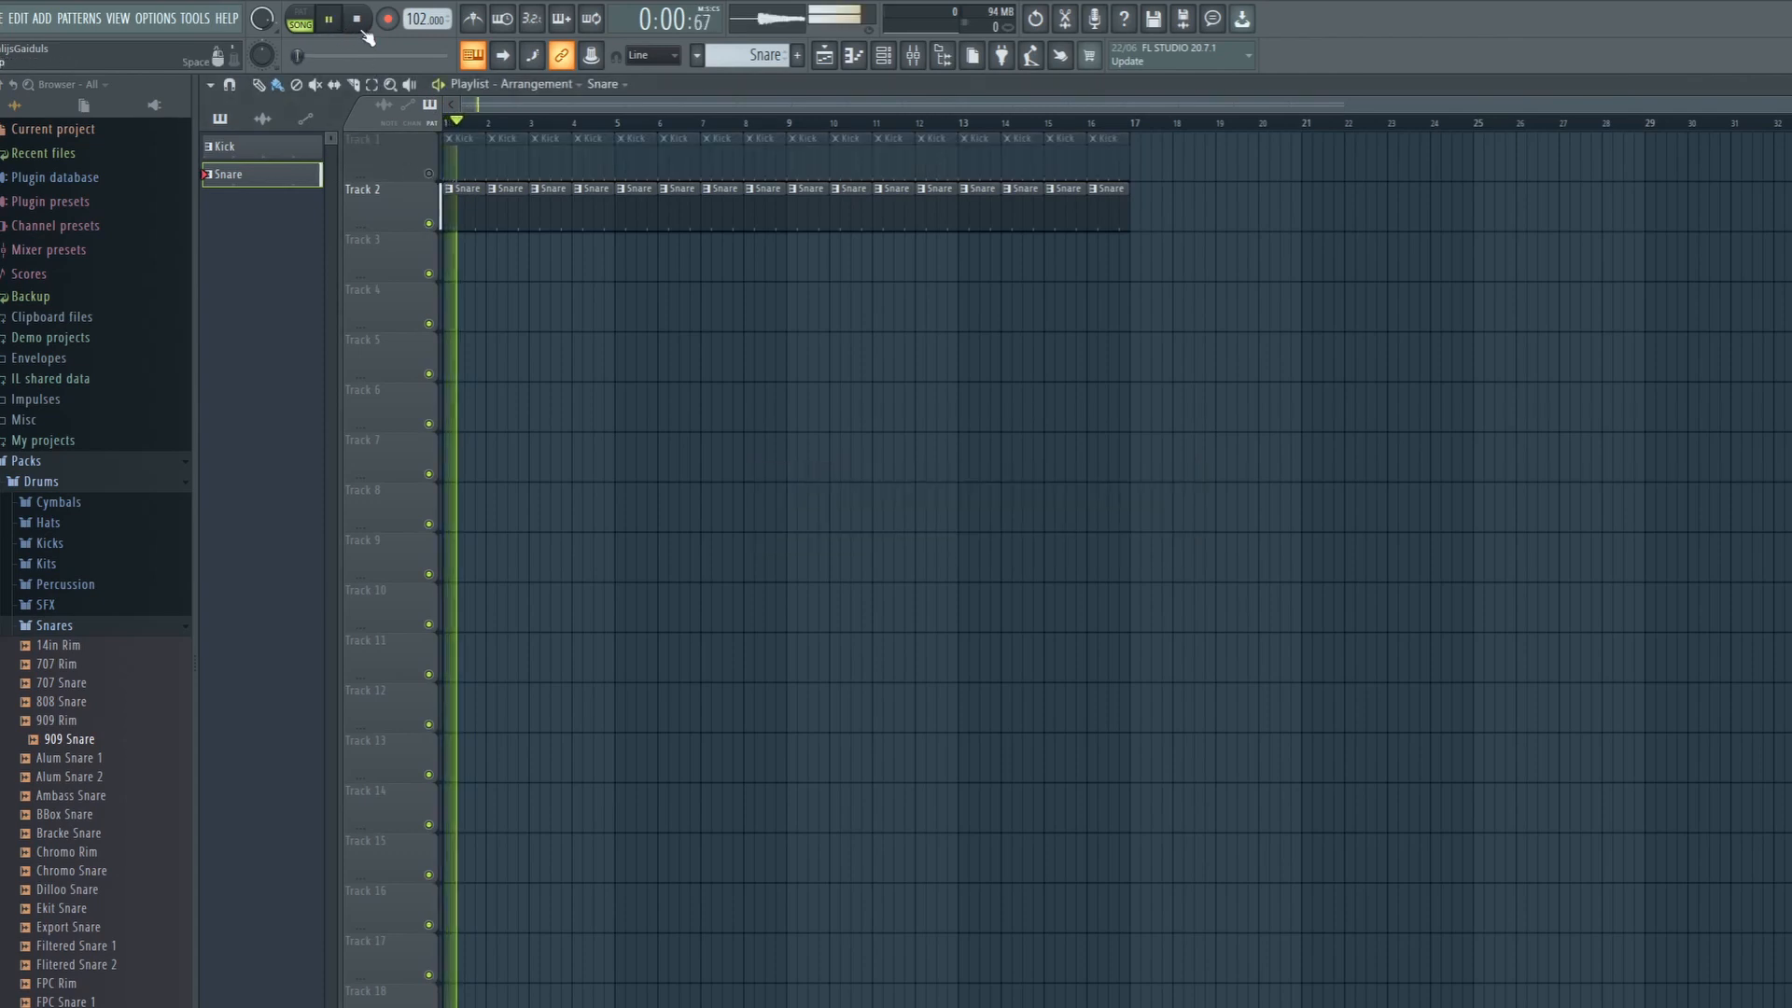
left_click(429, 173)
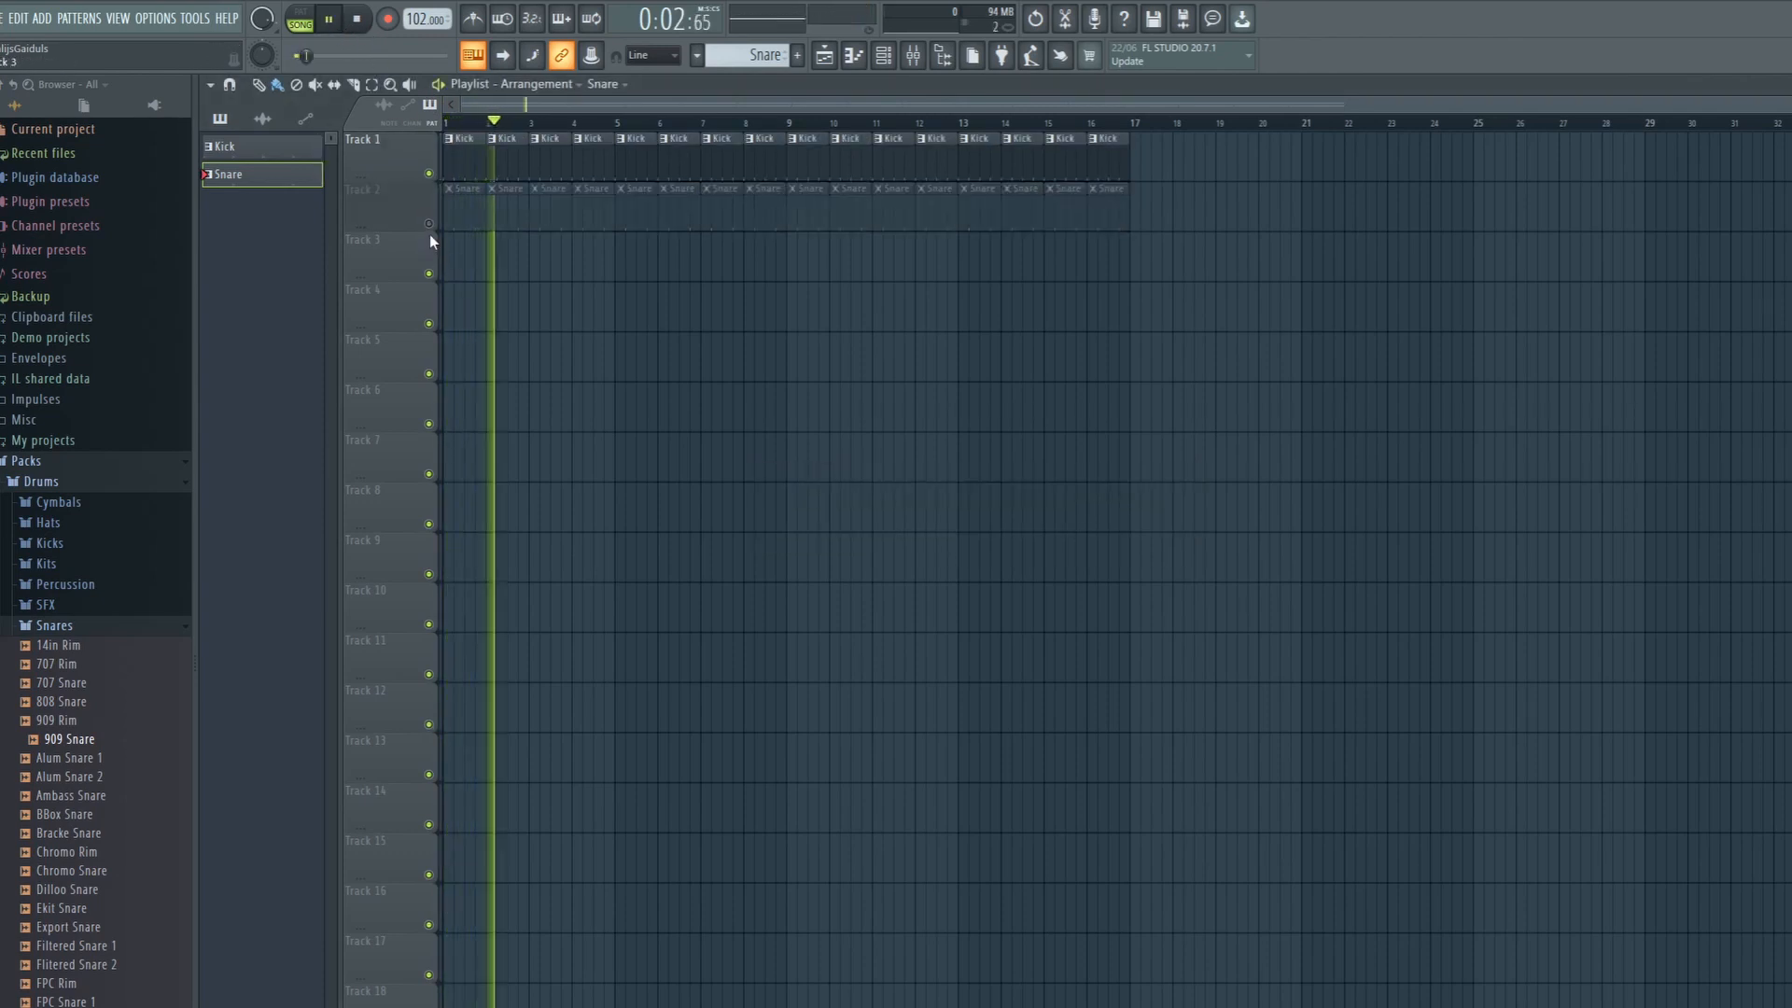
key("space")
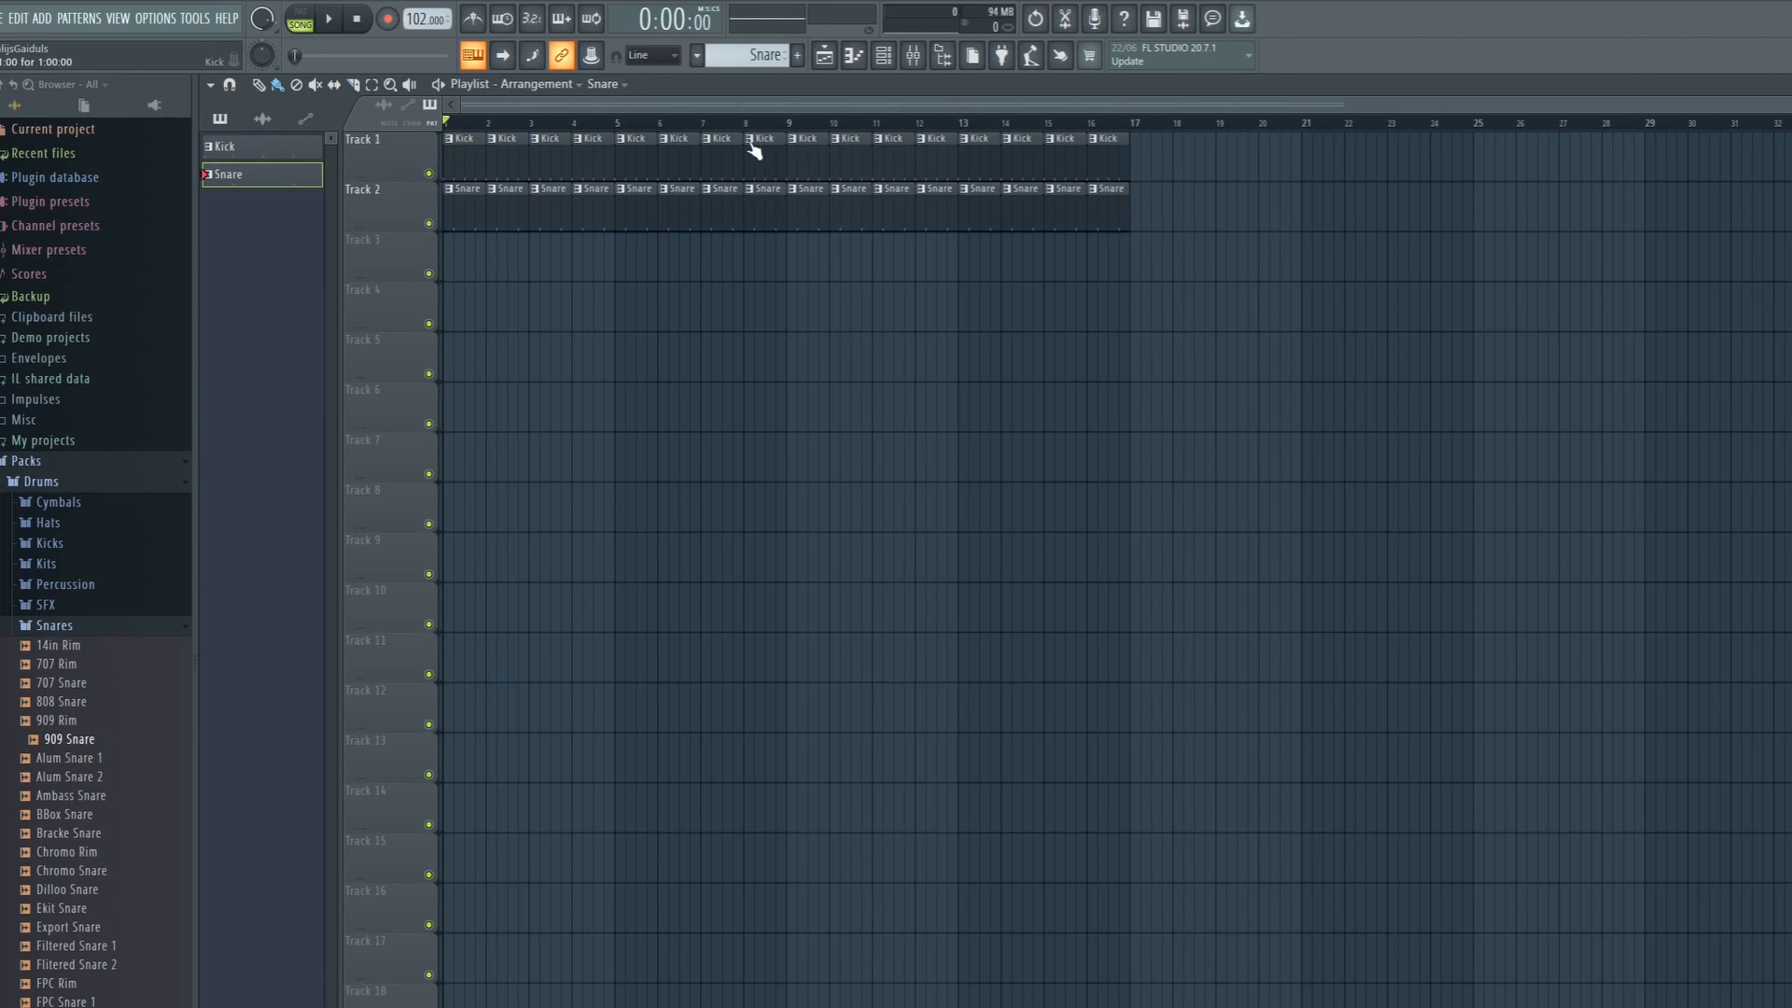
- Open the mixer, place it below the playlist tracks and show the channel rack above it
left_click(923, 59)
left_click_drag(851, 593, 971, 625)
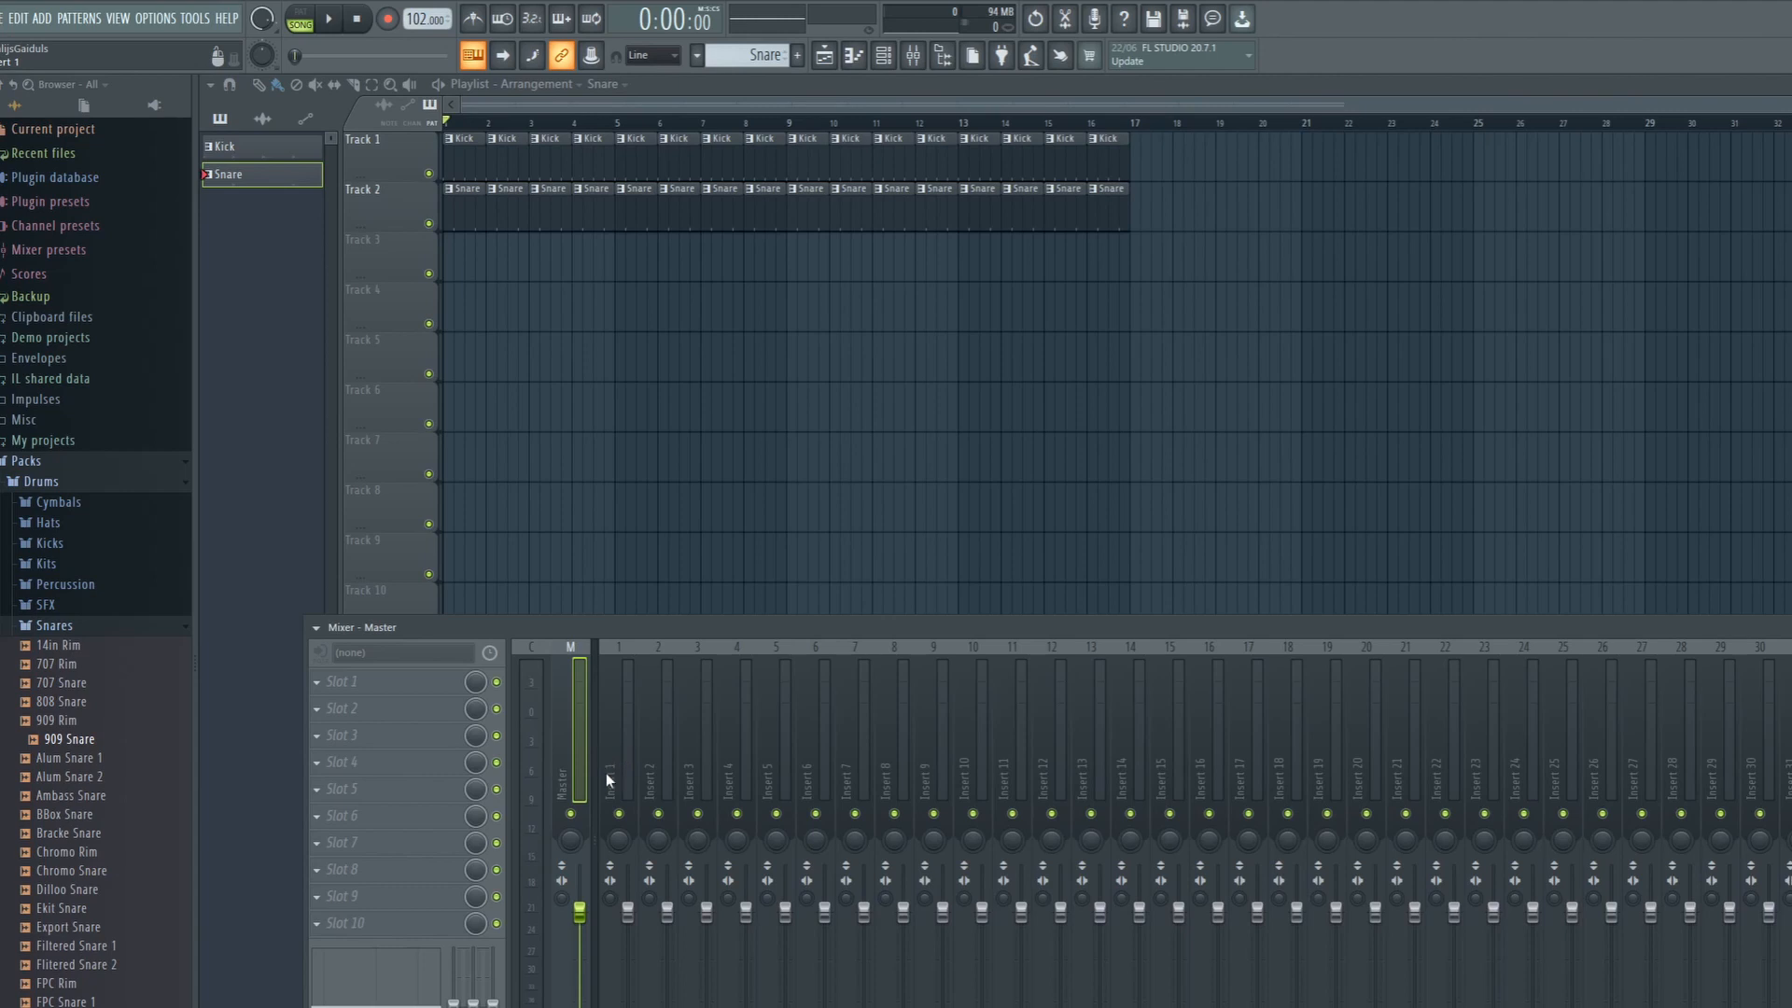
left_click_drag(637, 621, 634, 631)
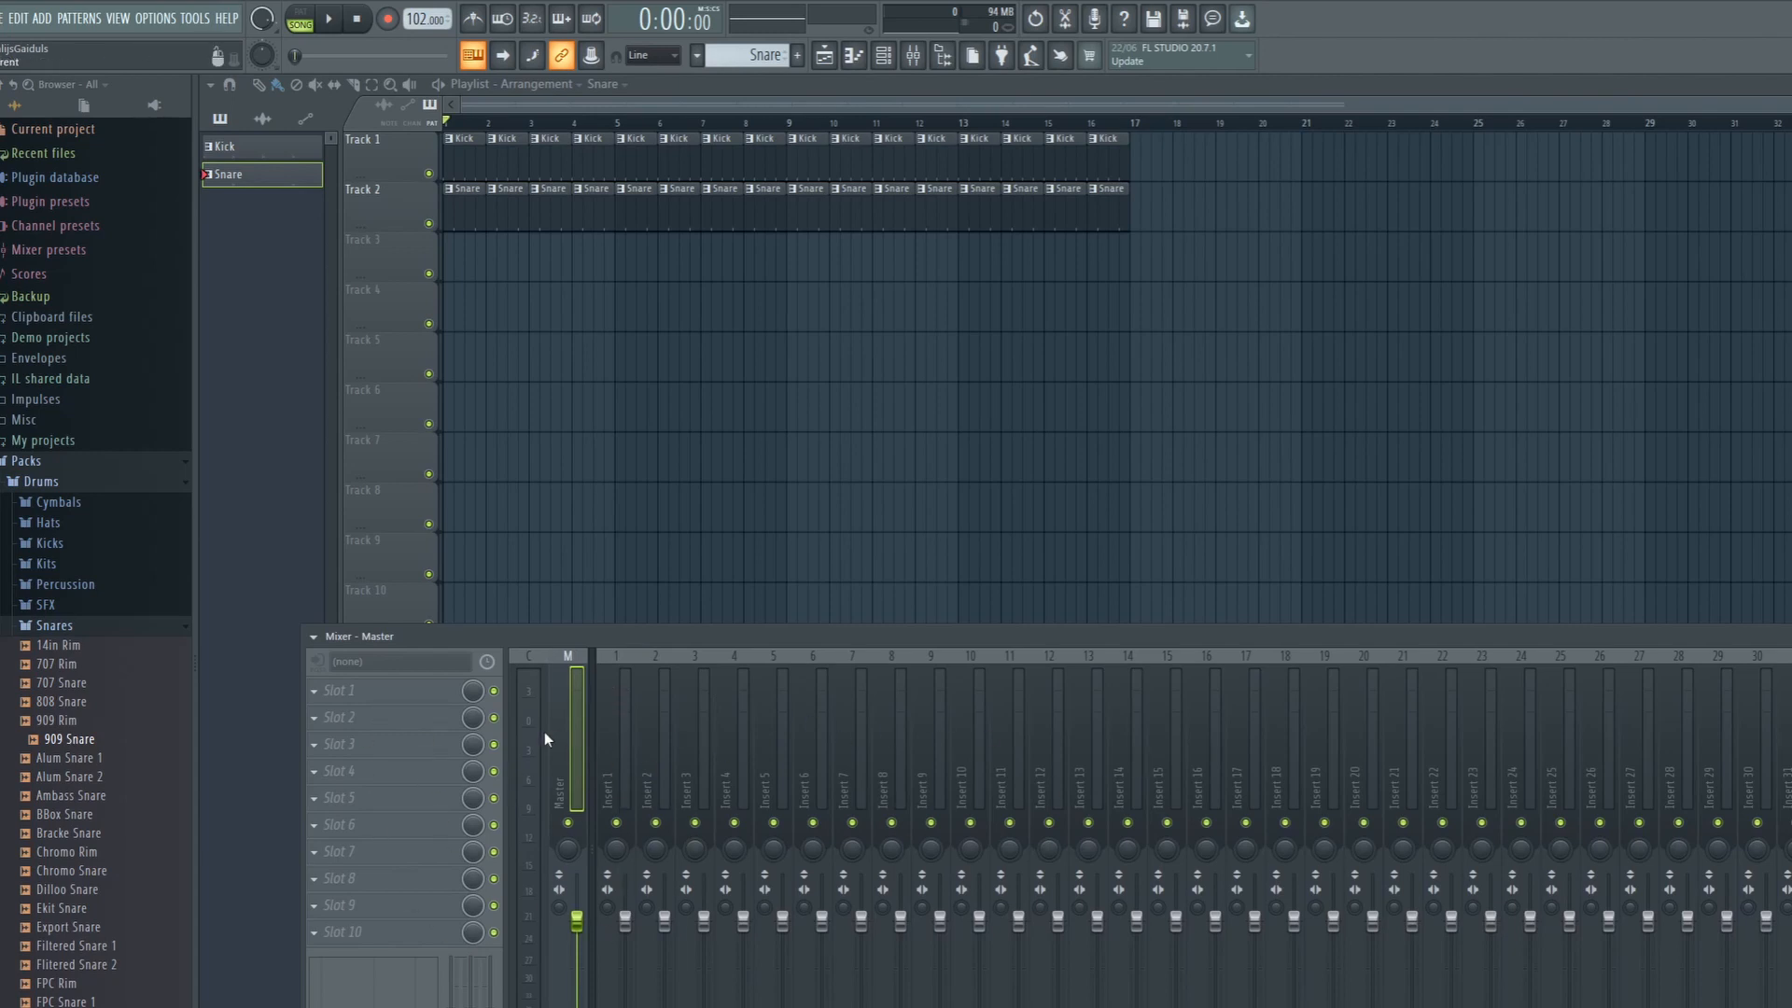
left_click_drag(679, 642, 690, 620)
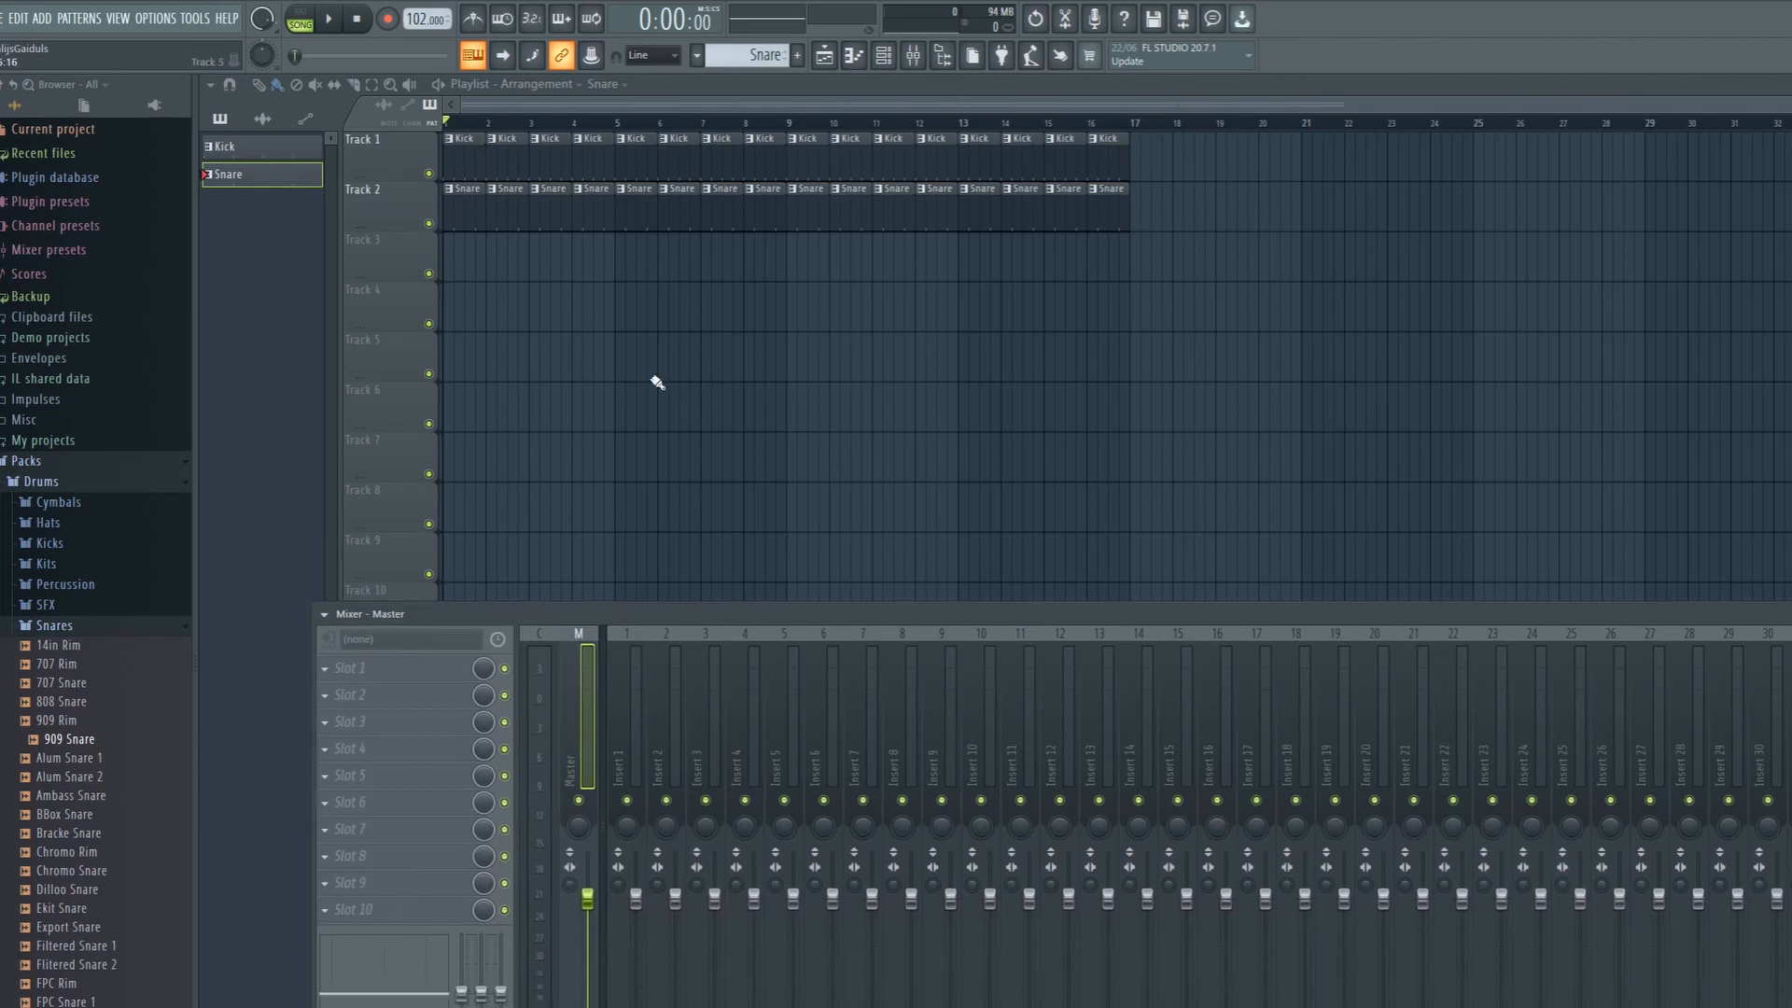
left_click(865, 57)
left_click(885, 56)
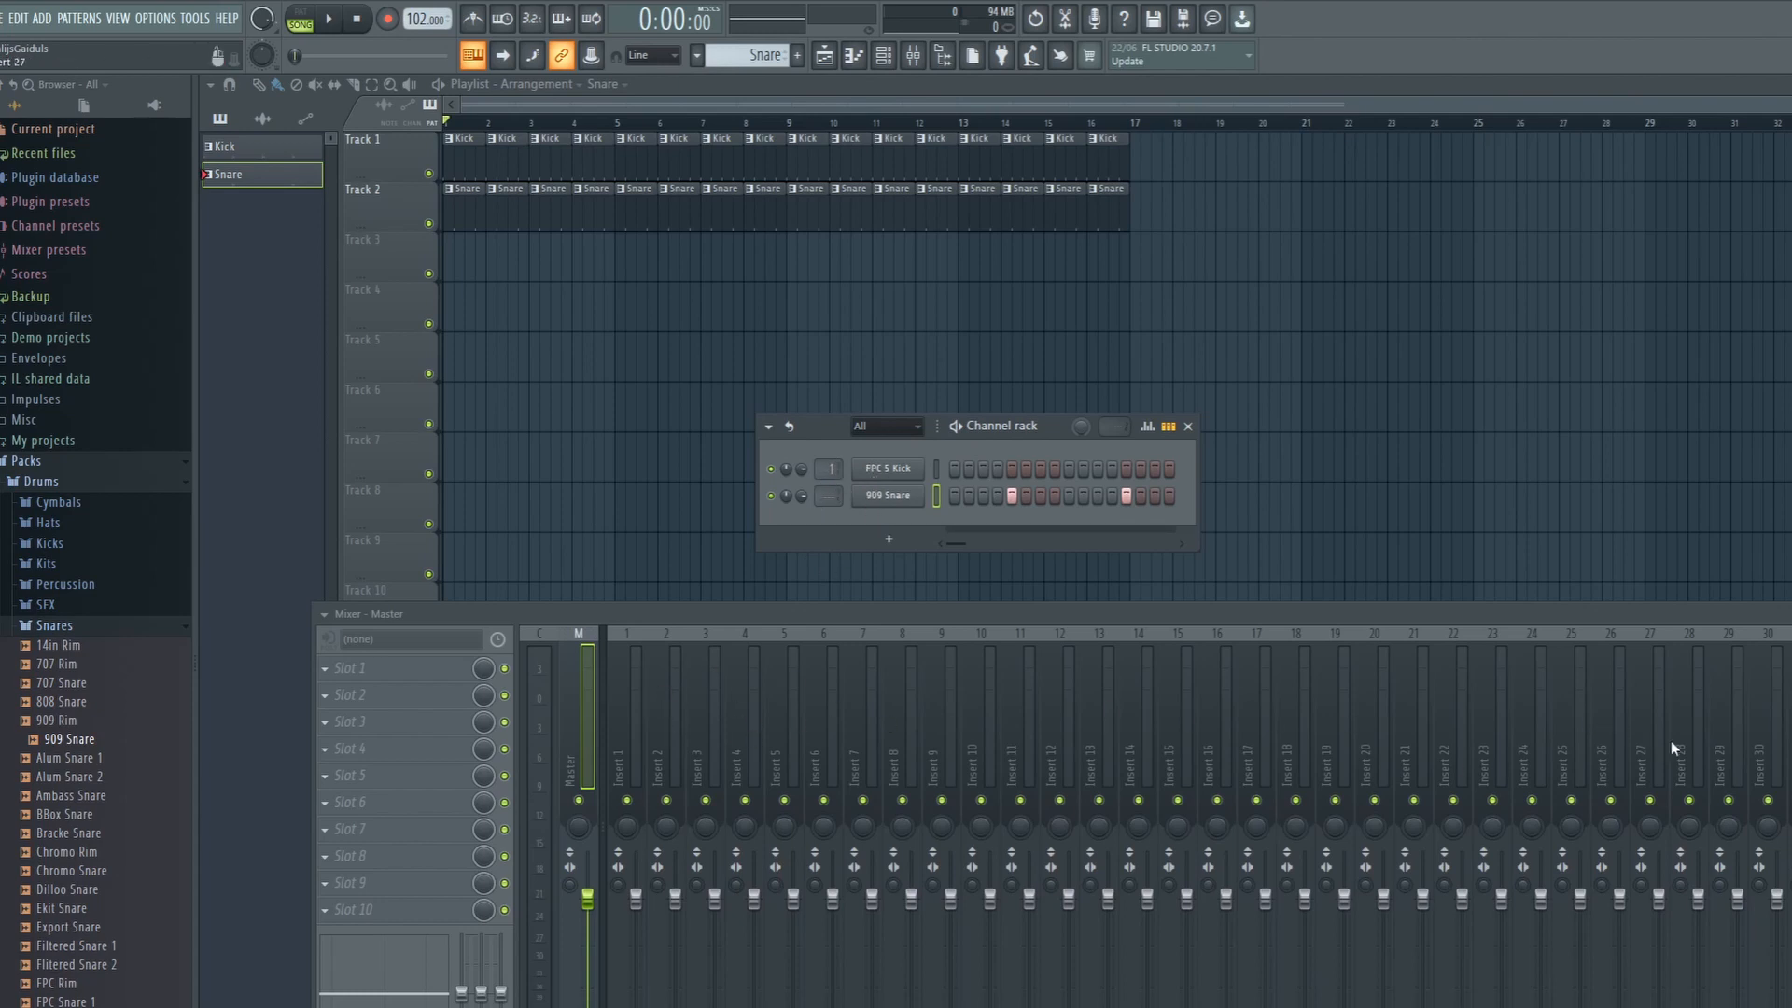
- Open the FPC 5 Kick channel settings and route the channel to a free mixer track
right_click(877, 474)
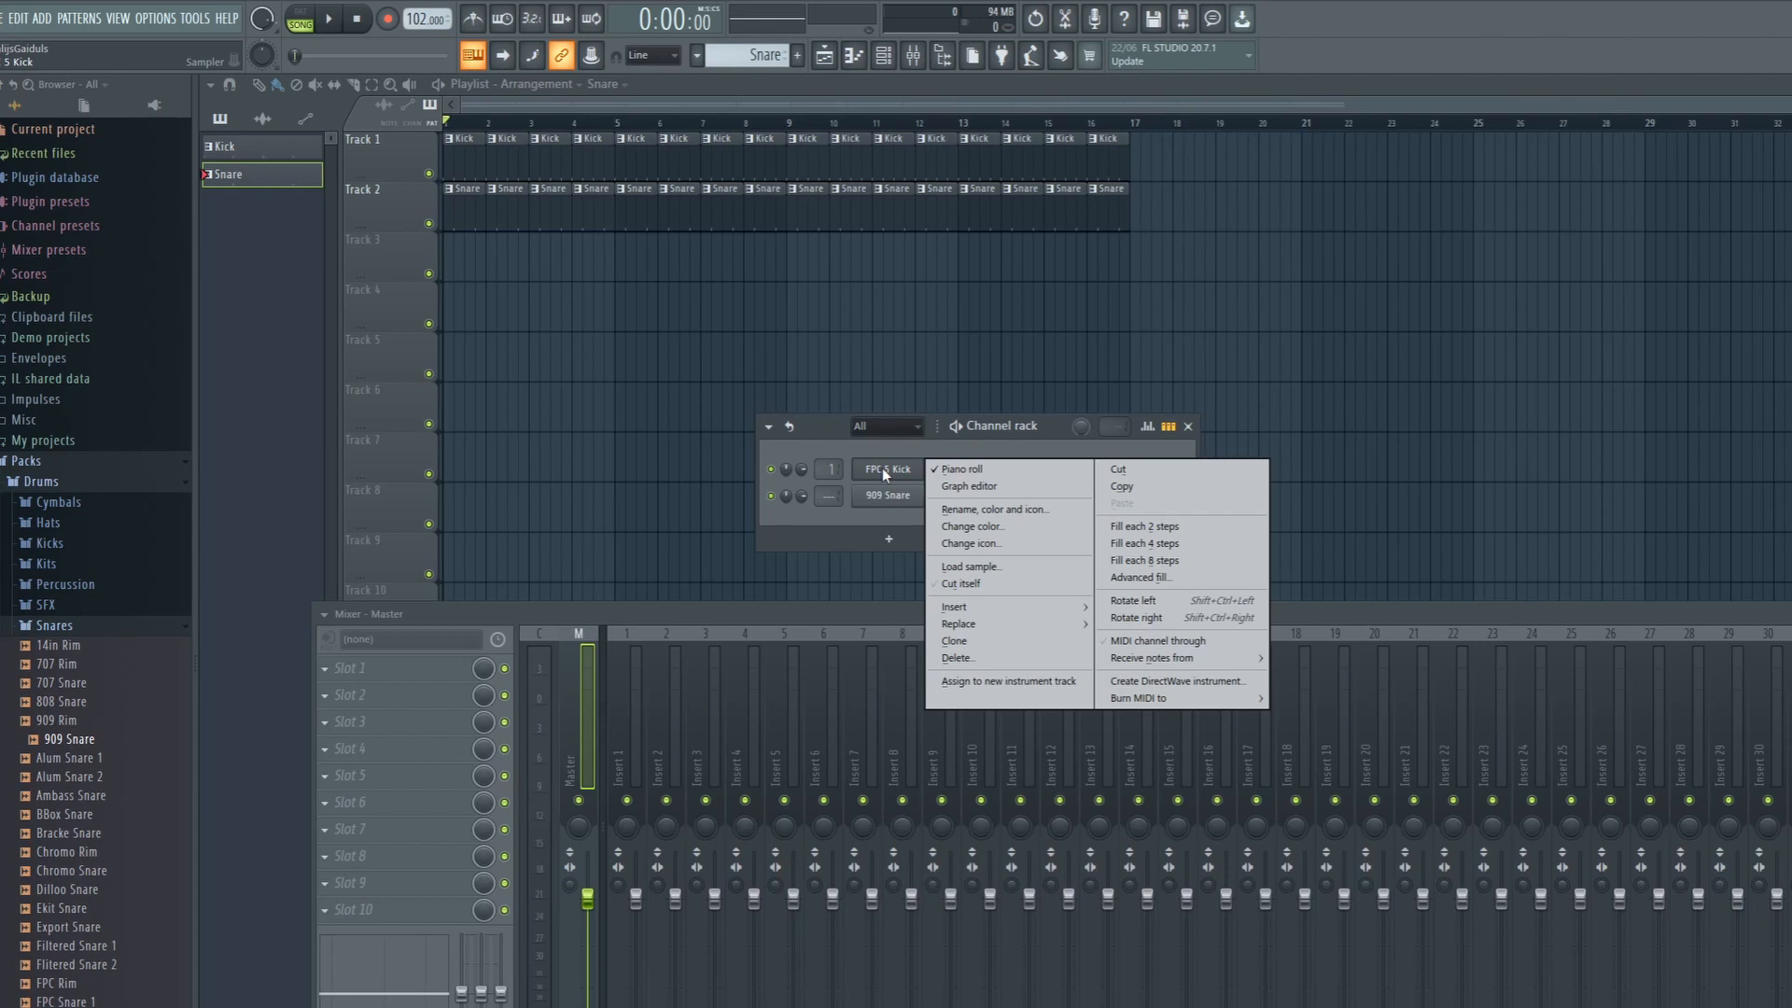
key("Escape")
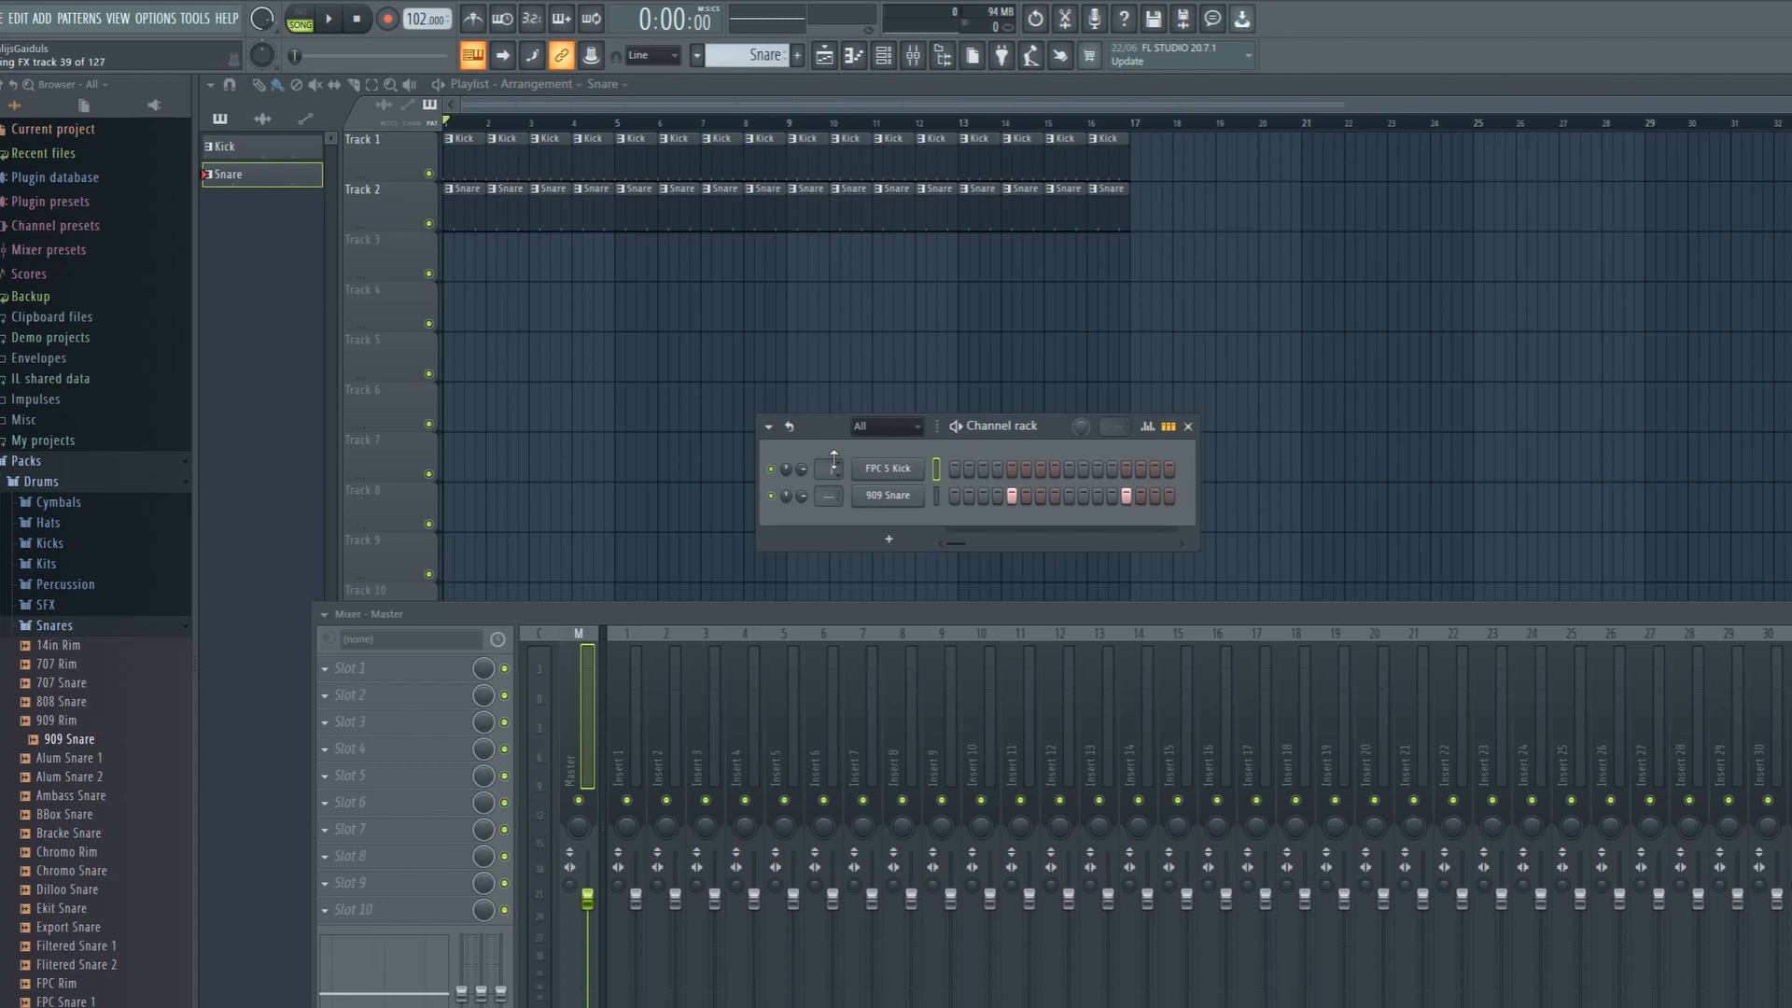
left_click(894, 471)
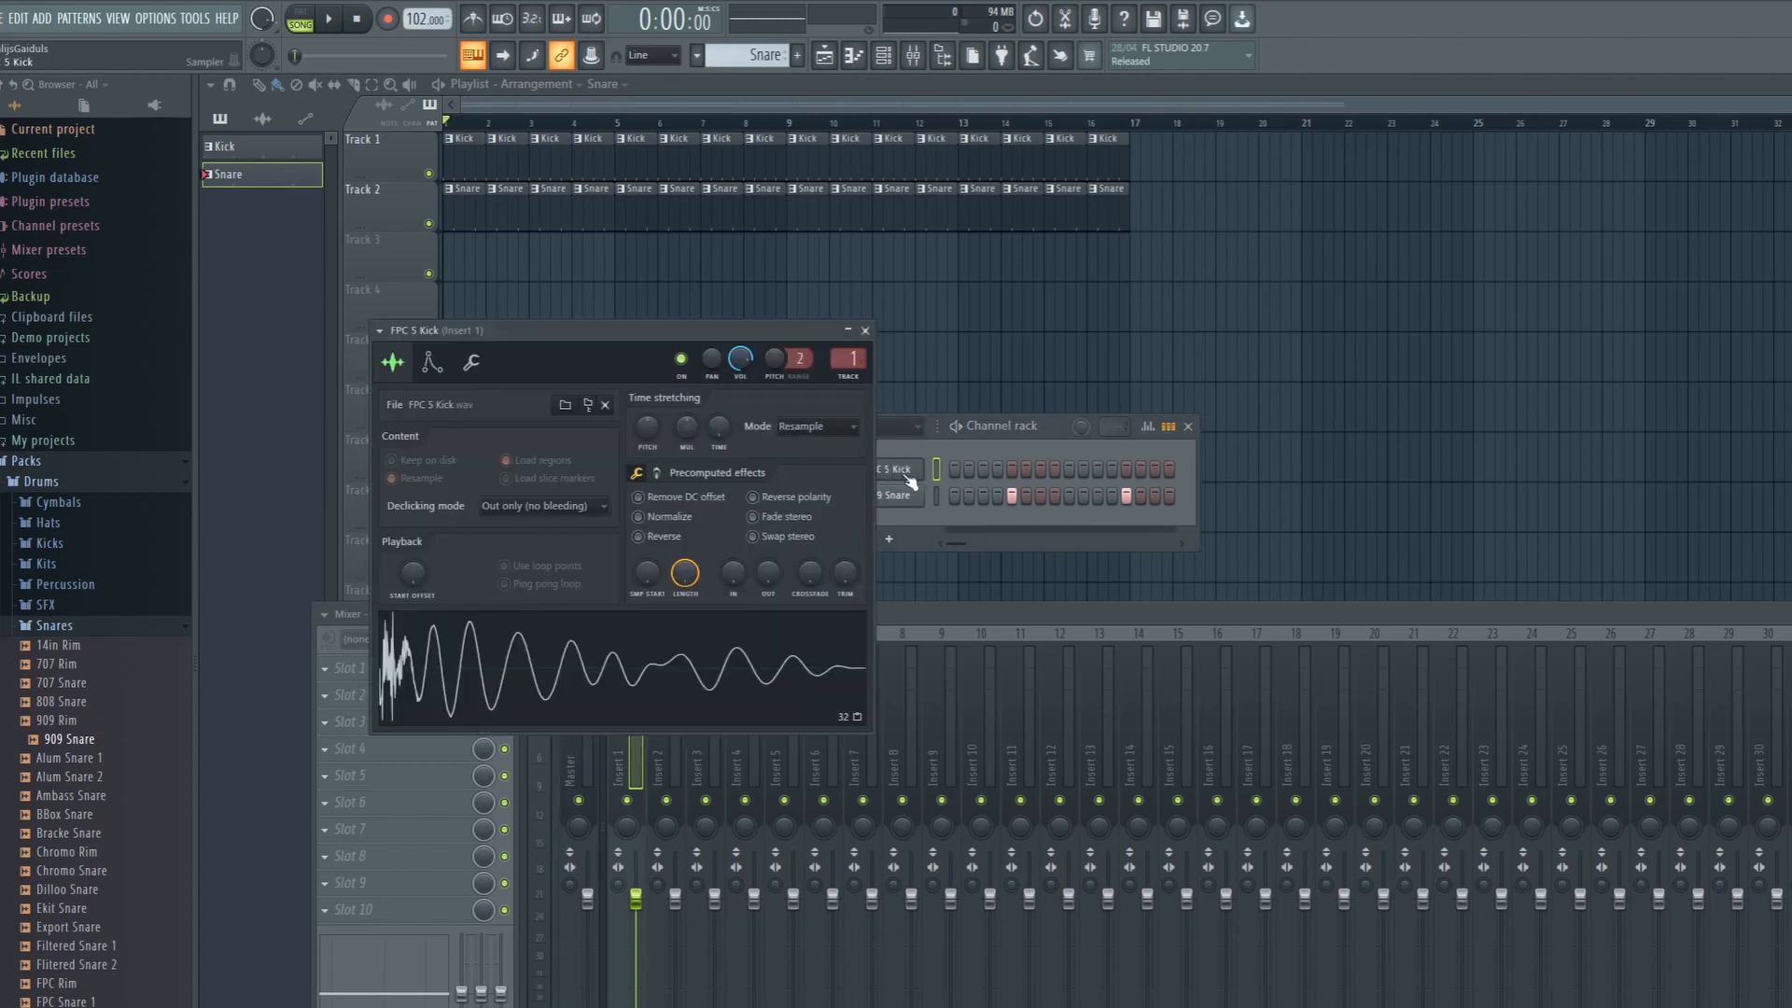
left_click_drag(574, 326, 1267, 329)
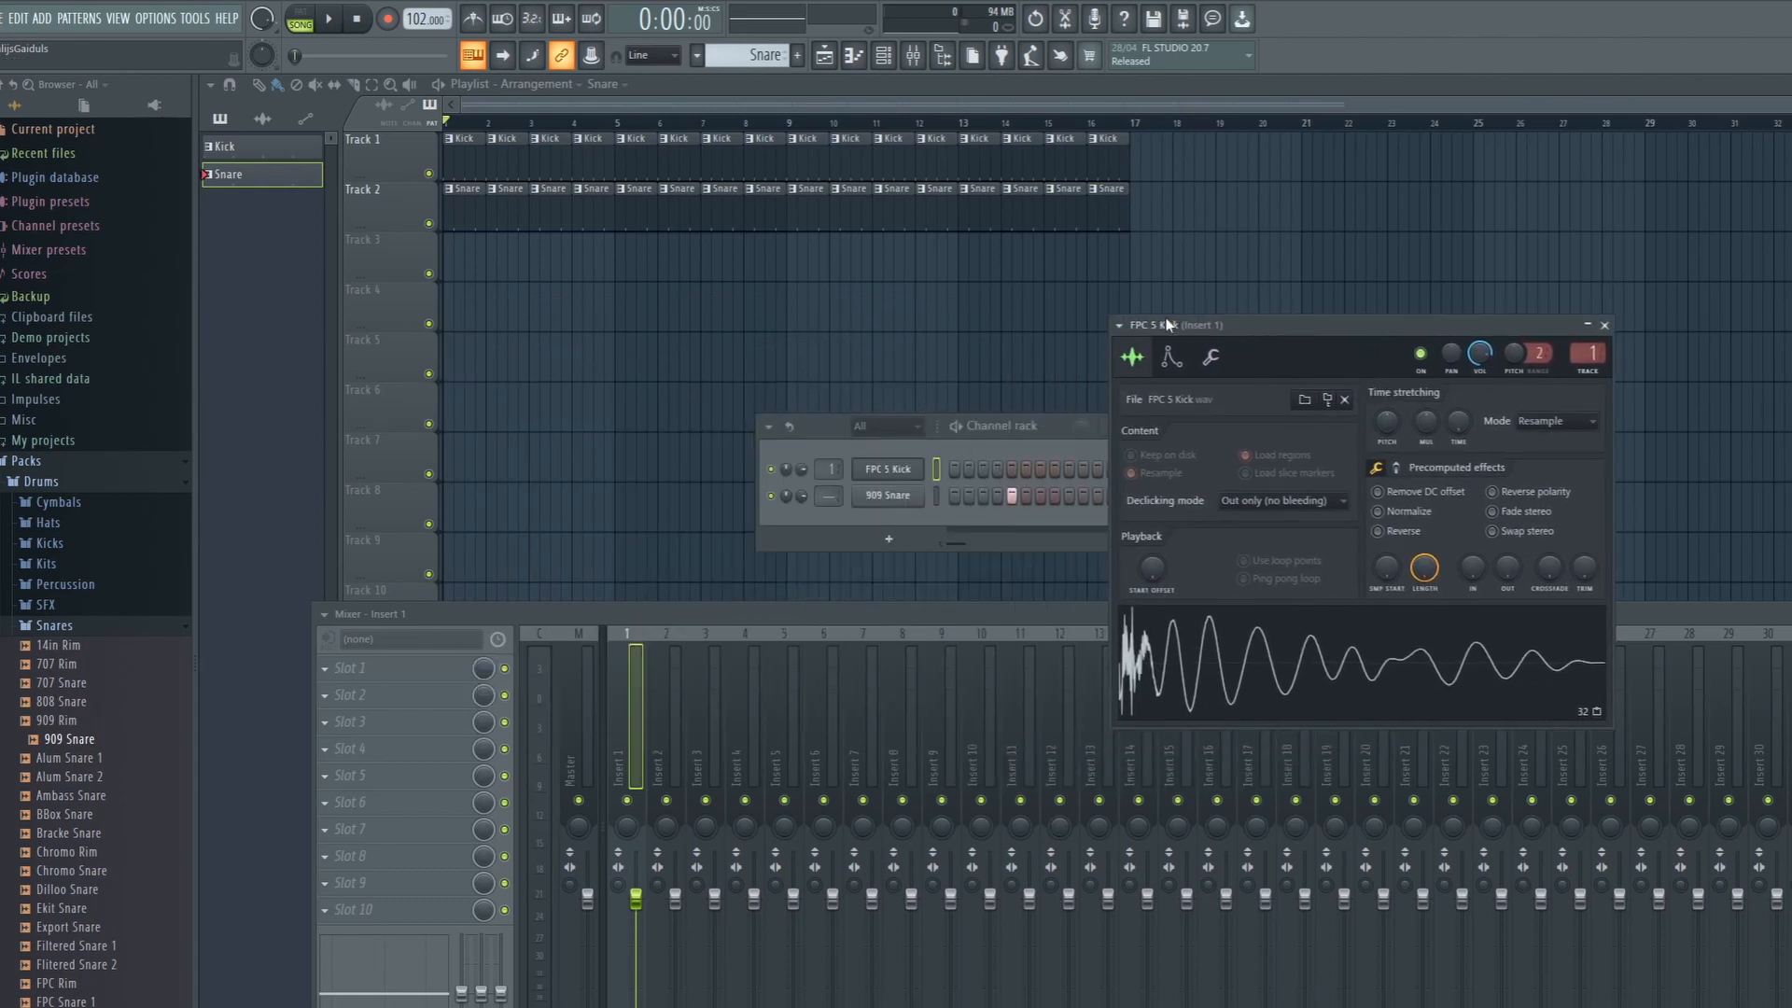
left_click(1119, 327)
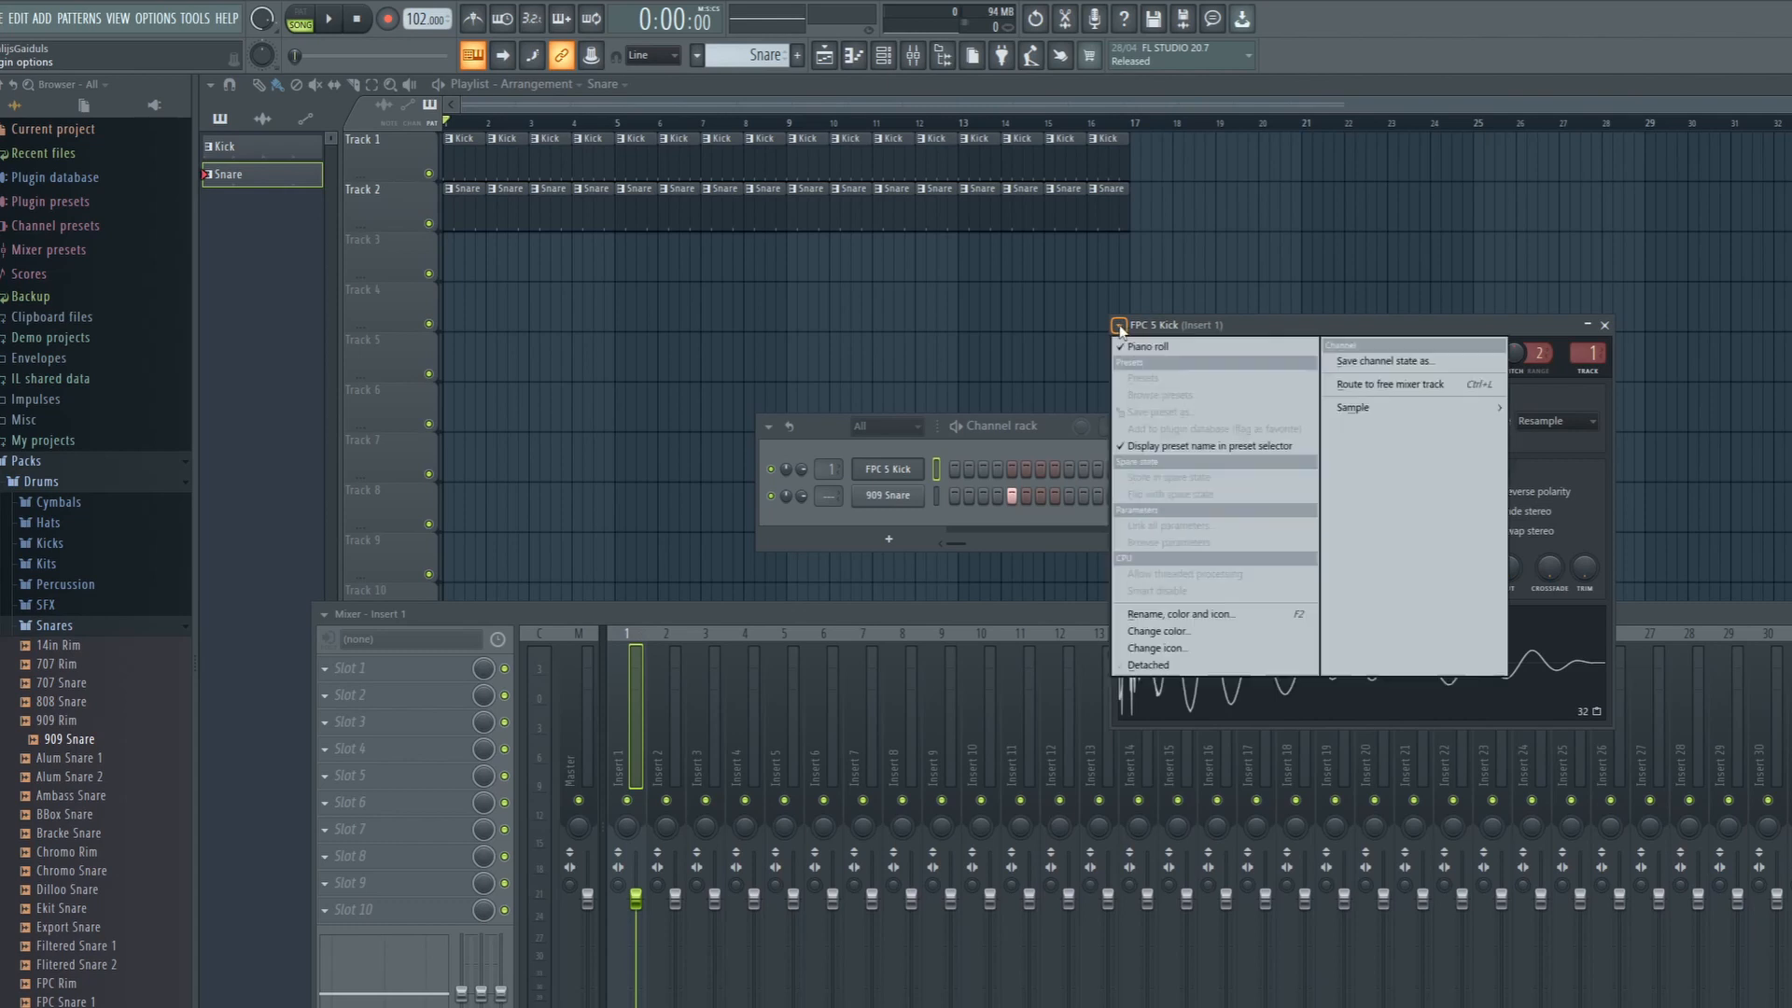
left_click(1398, 384)
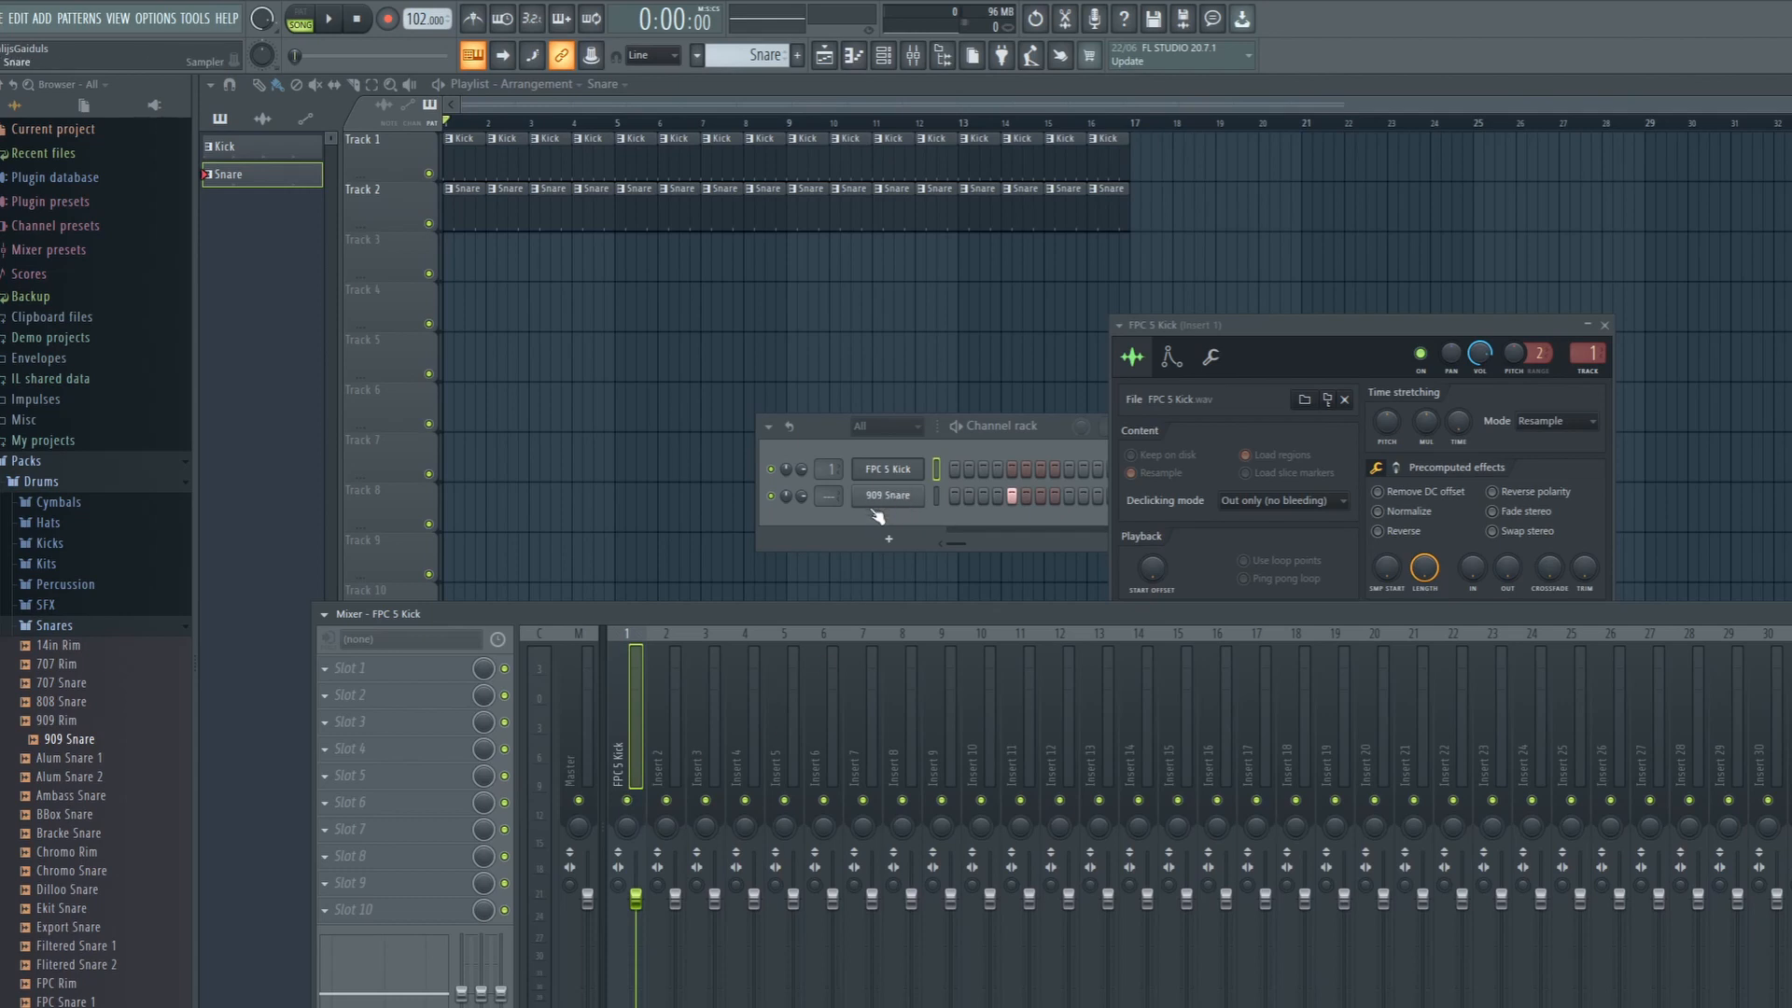
- Route the 909 Snare channel to mixer Insert 2
left_click(937, 496)
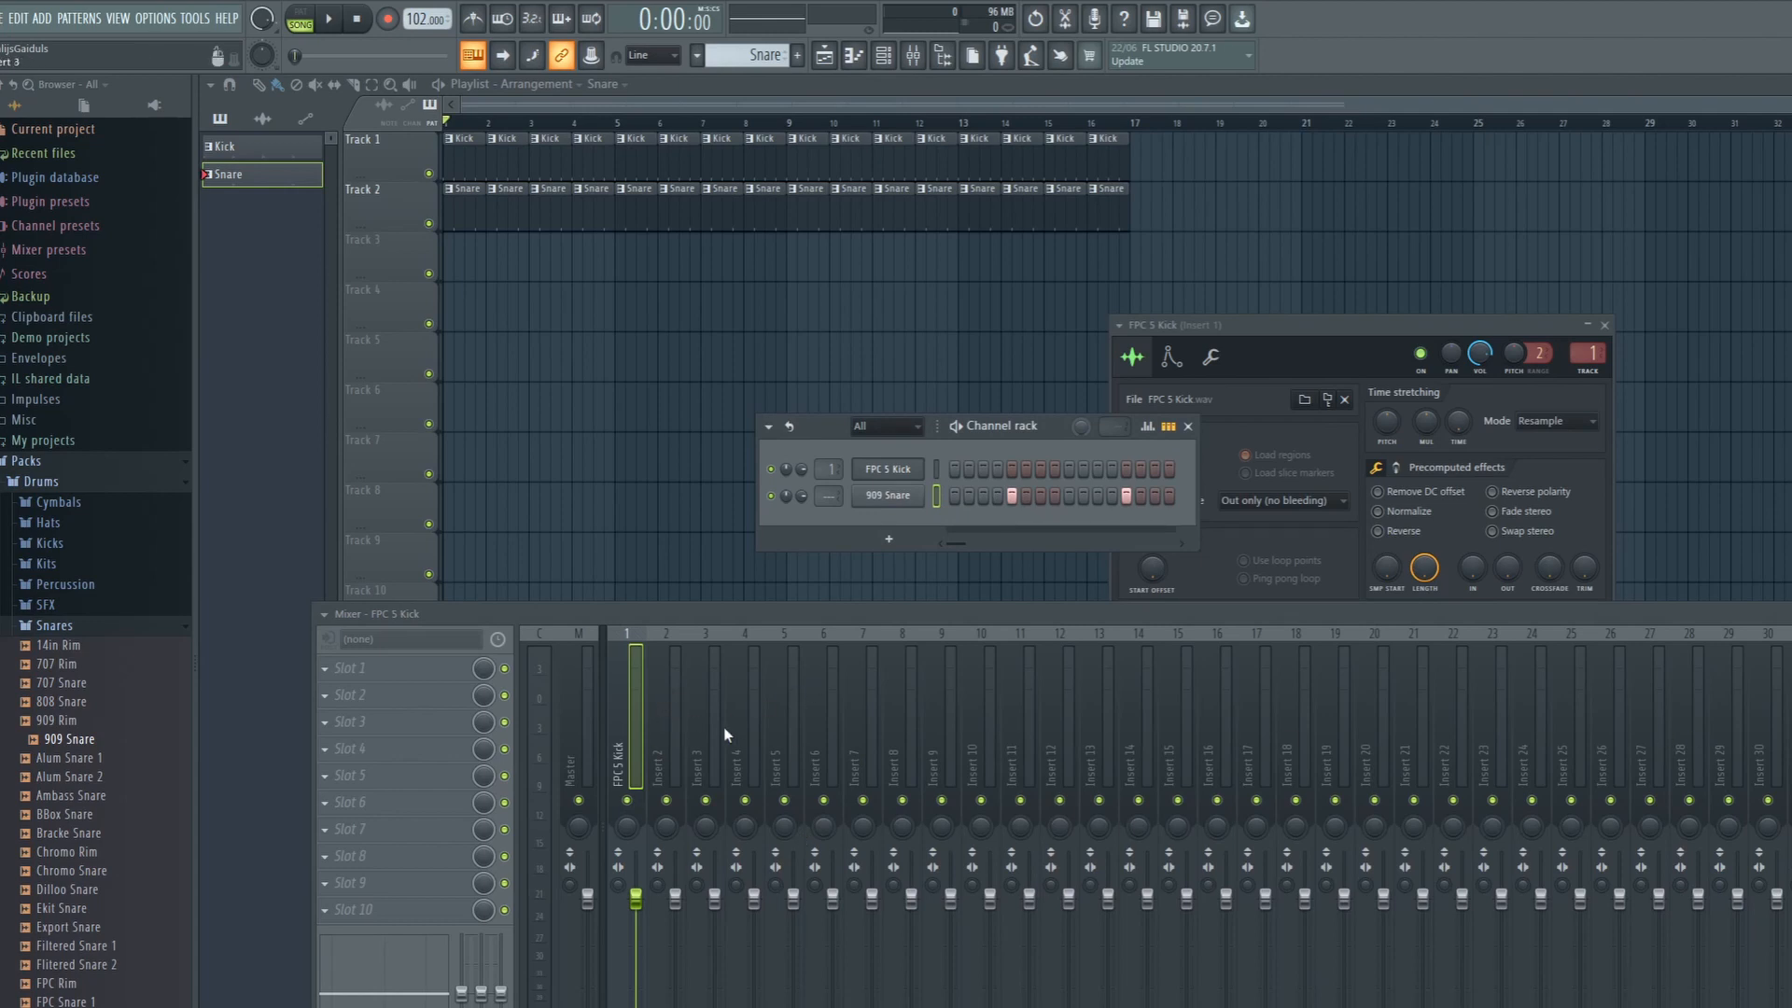
right_click(660, 722)
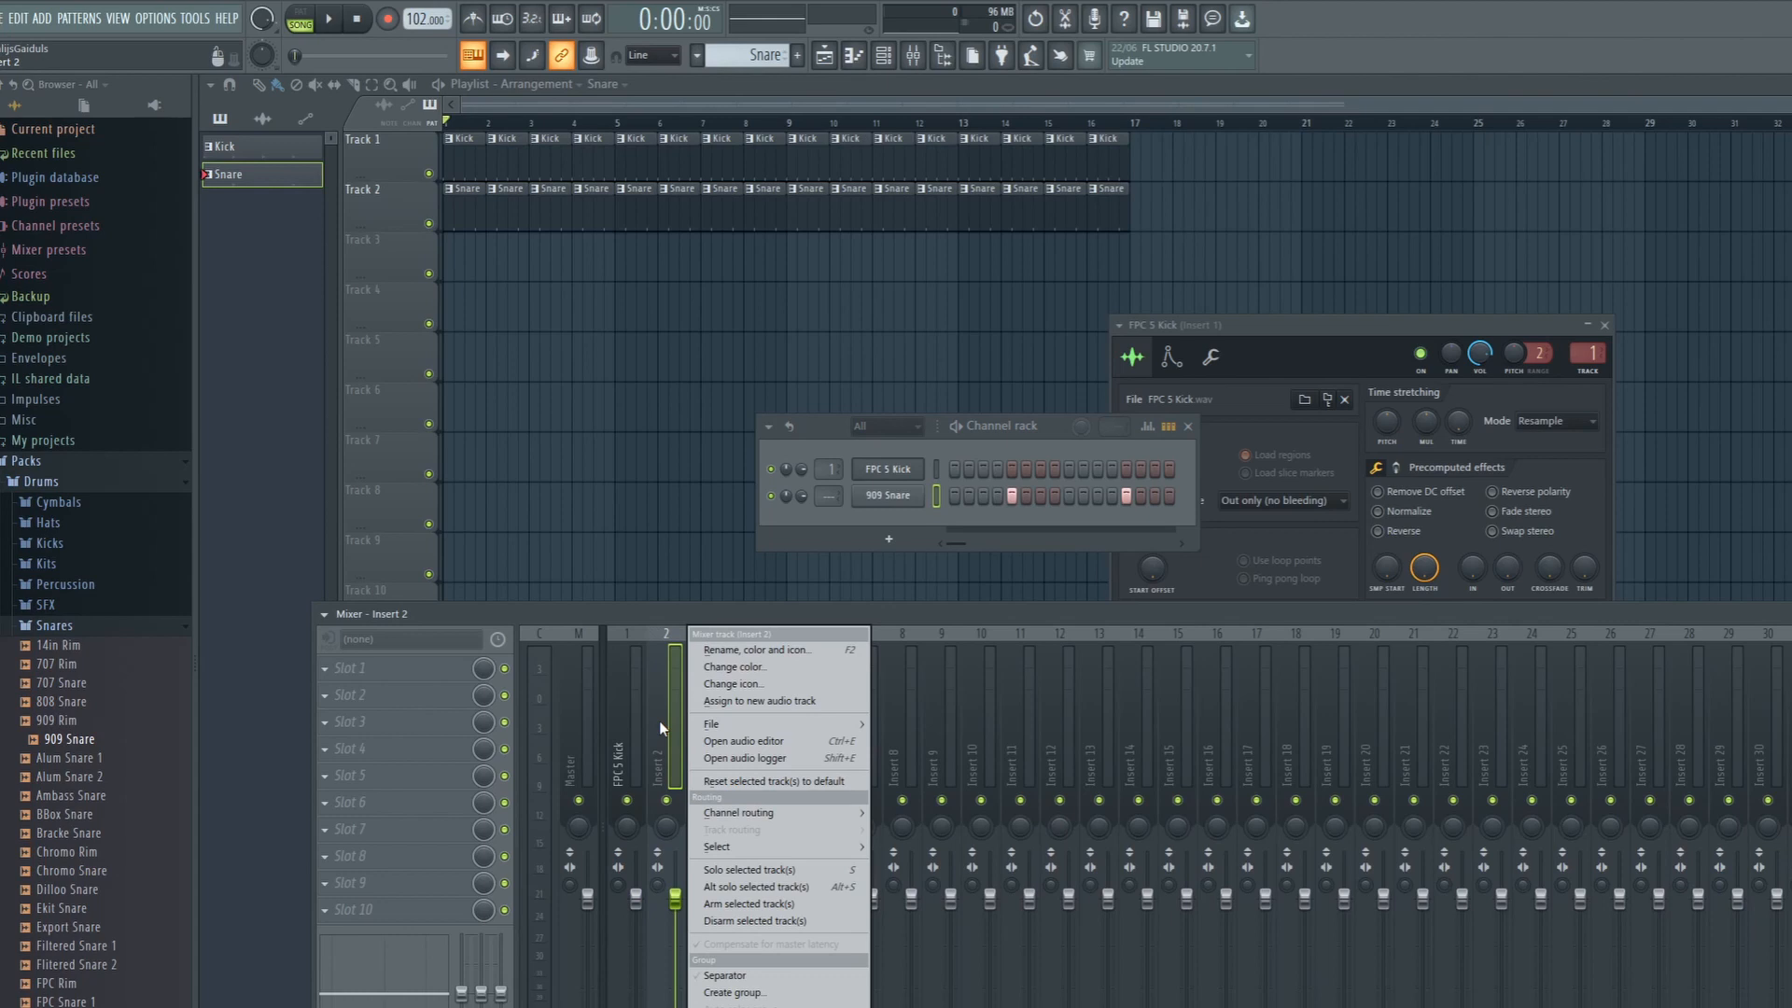
mouse_move(787, 725)
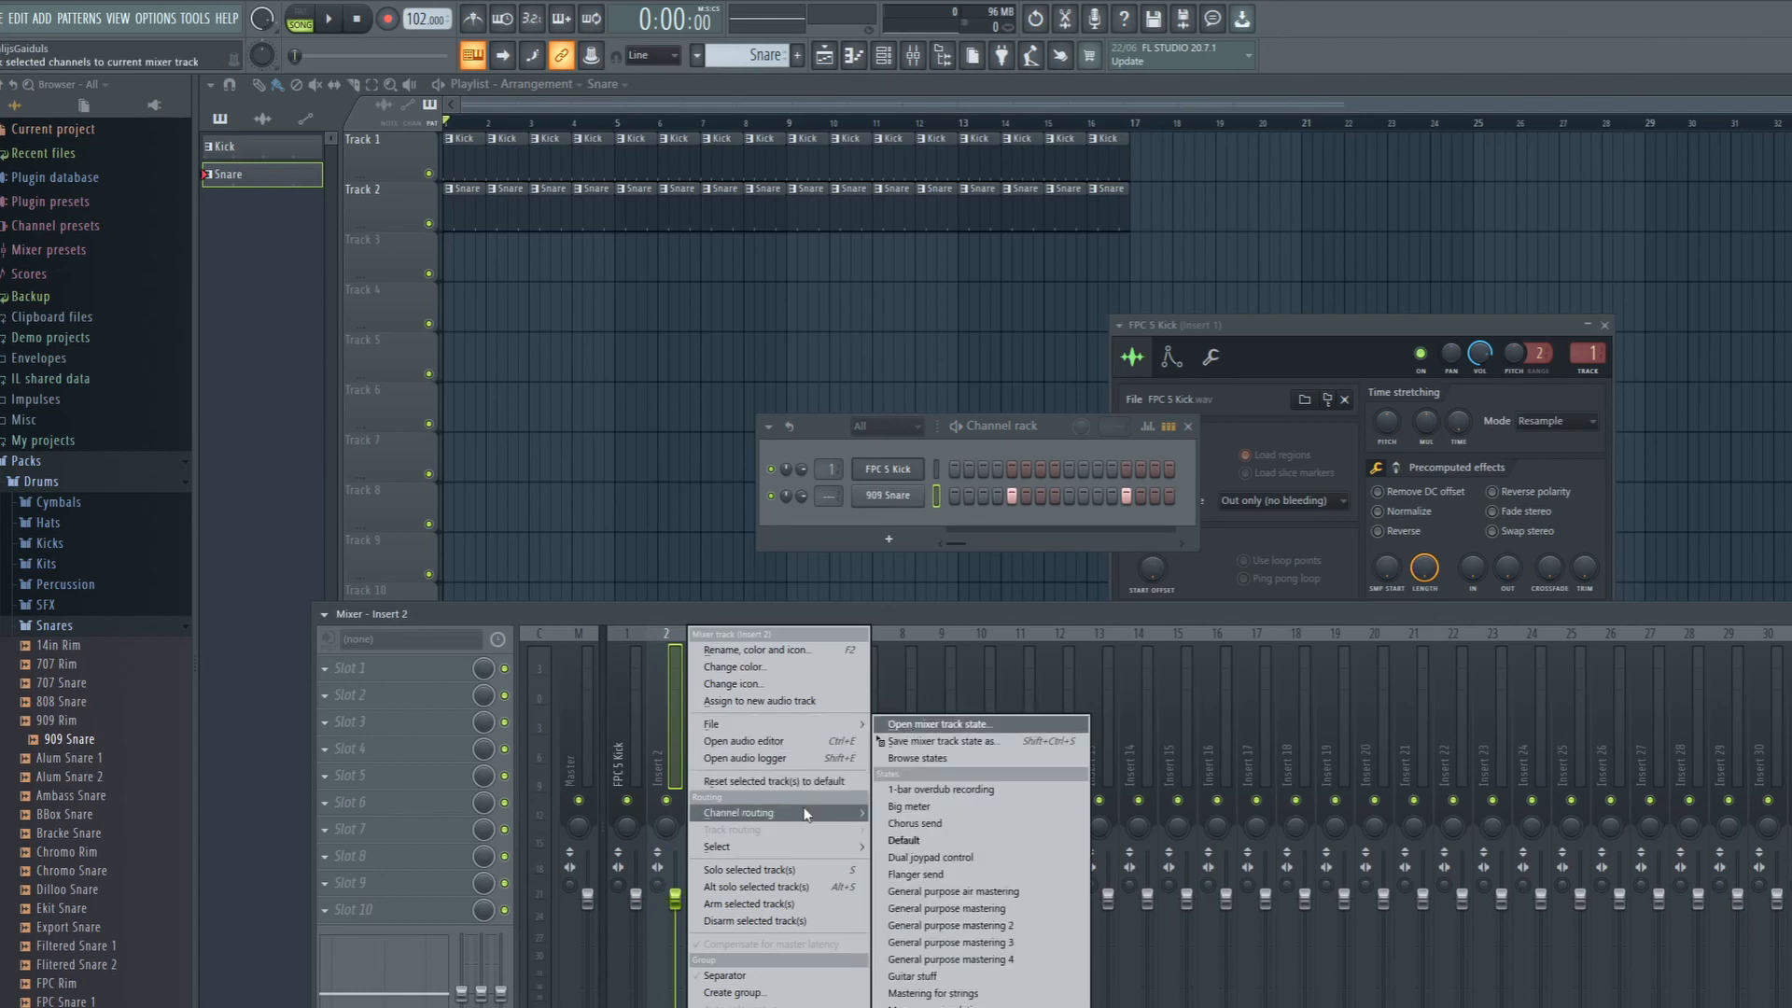
mouse_move(809, 817)
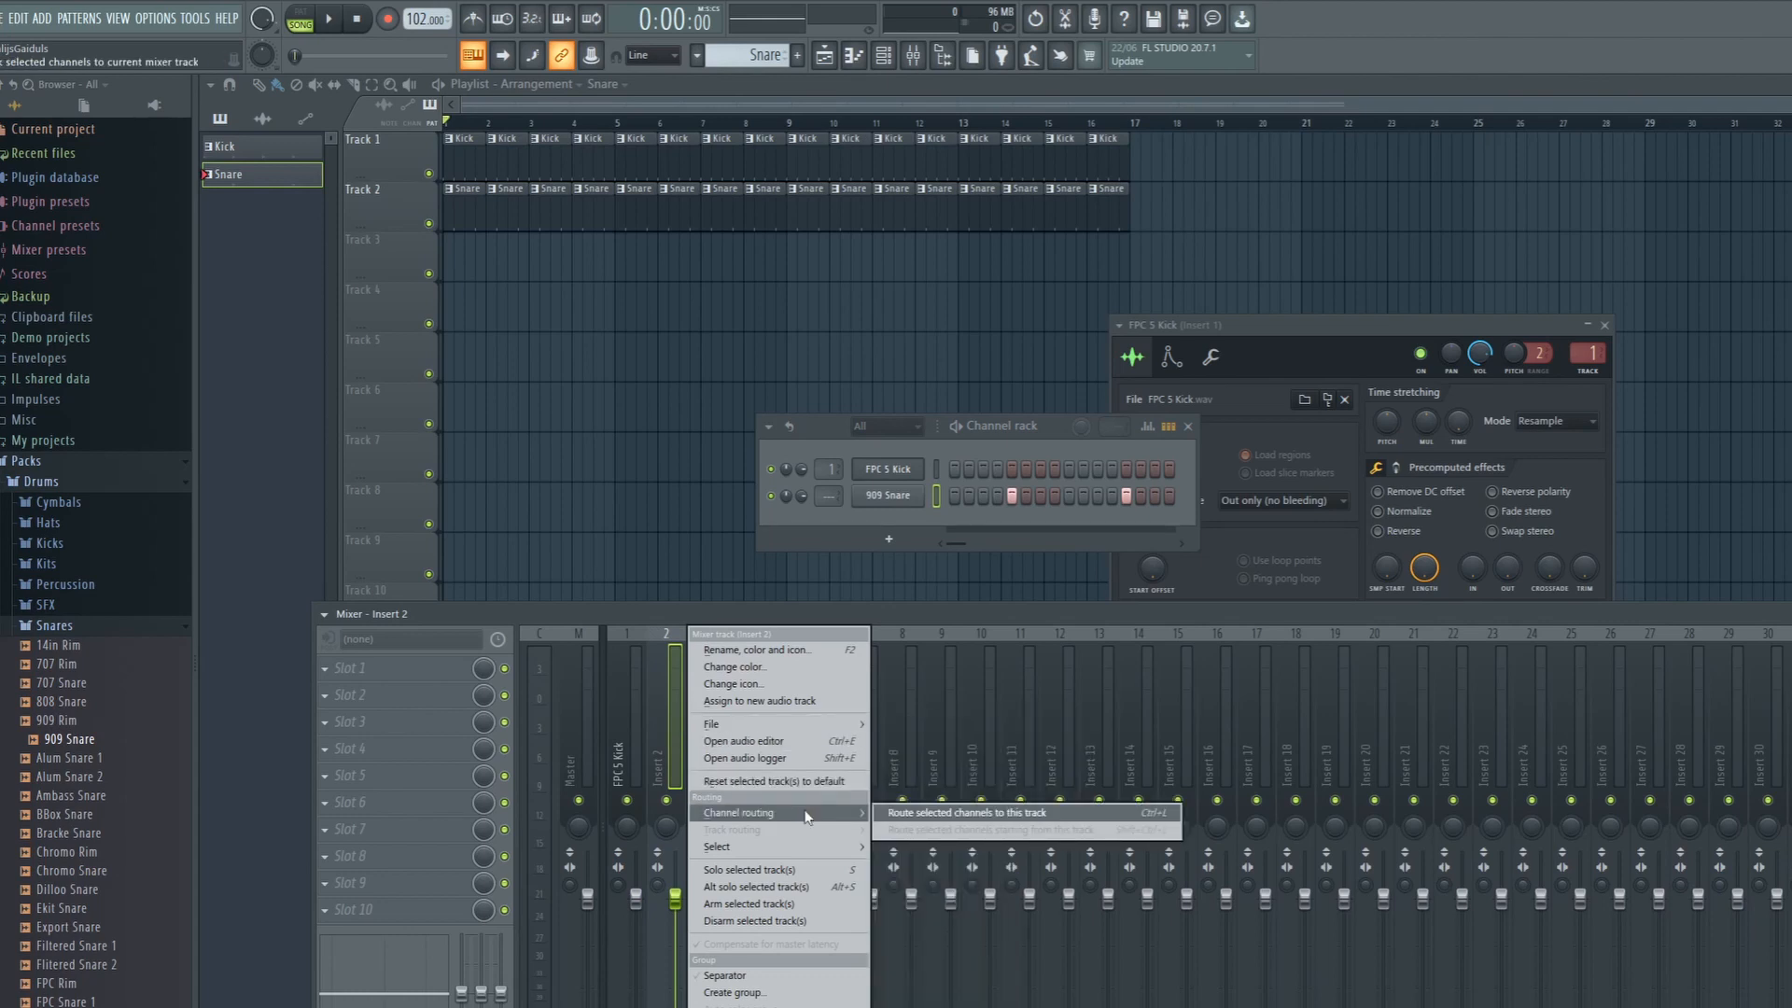
left_click(1007, 814)
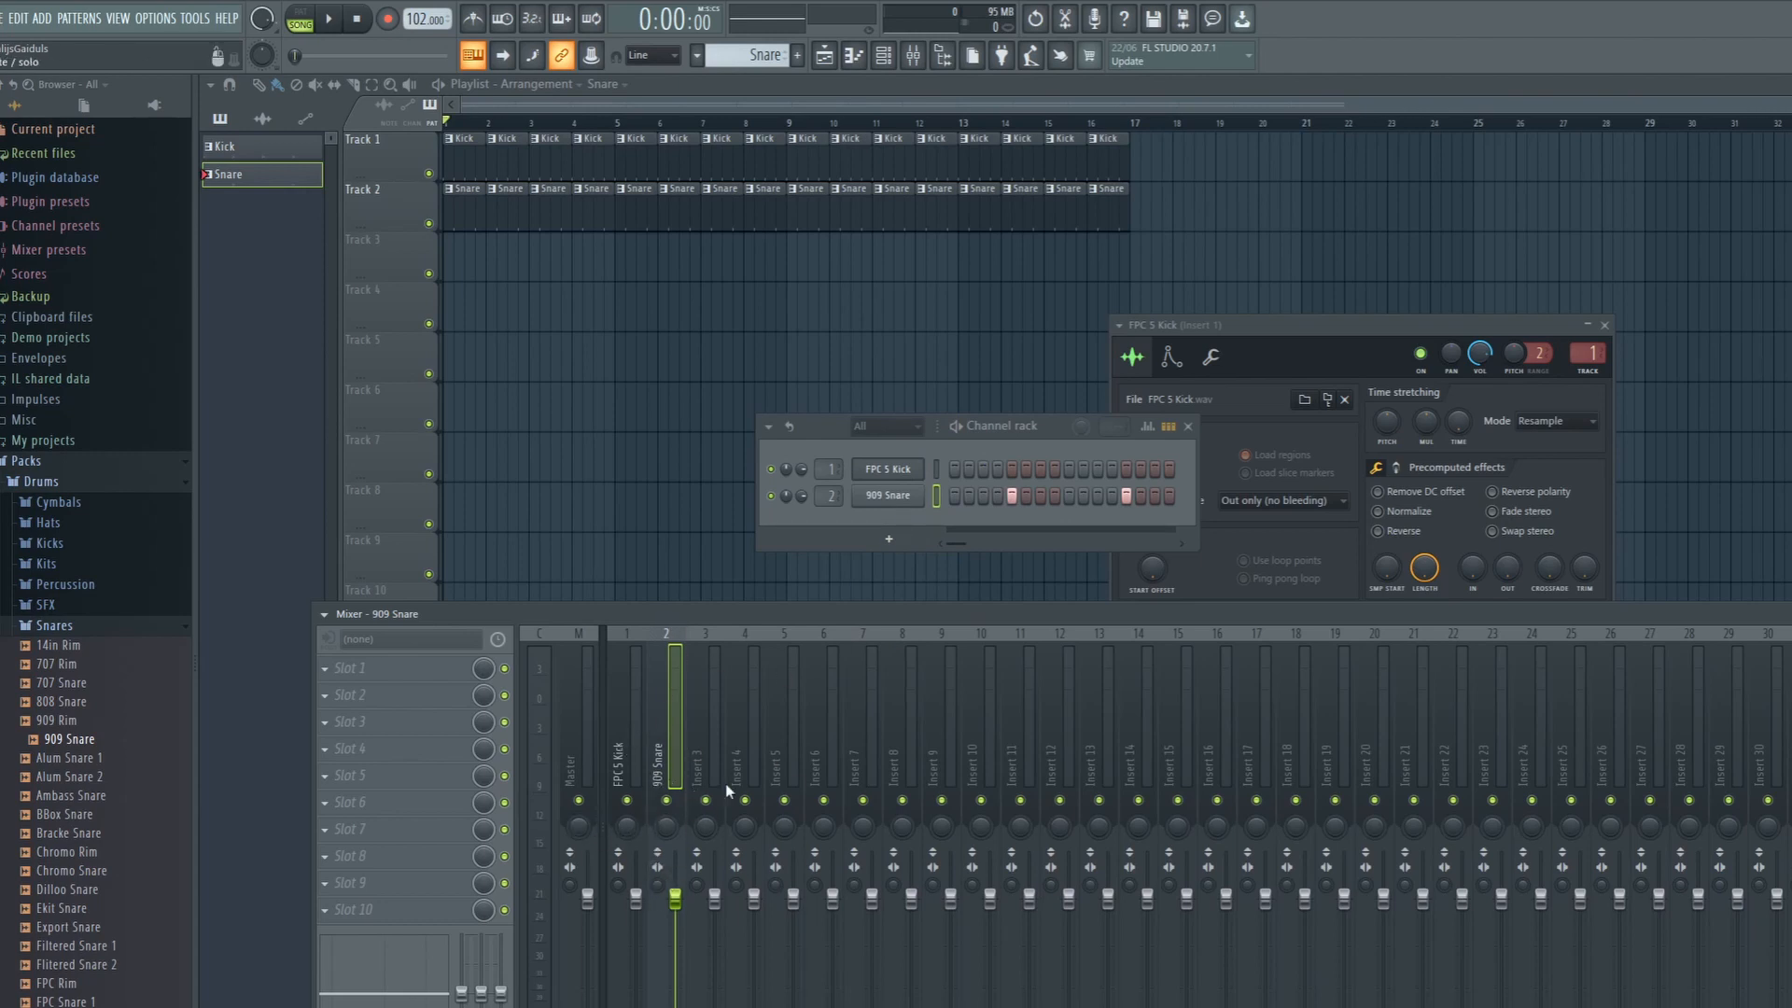
- Lower the 909 Snare mixer volume to about 55% (-11.3 dB) and start playing the arrangement
left_click_drag(721, 616, 728, 603)
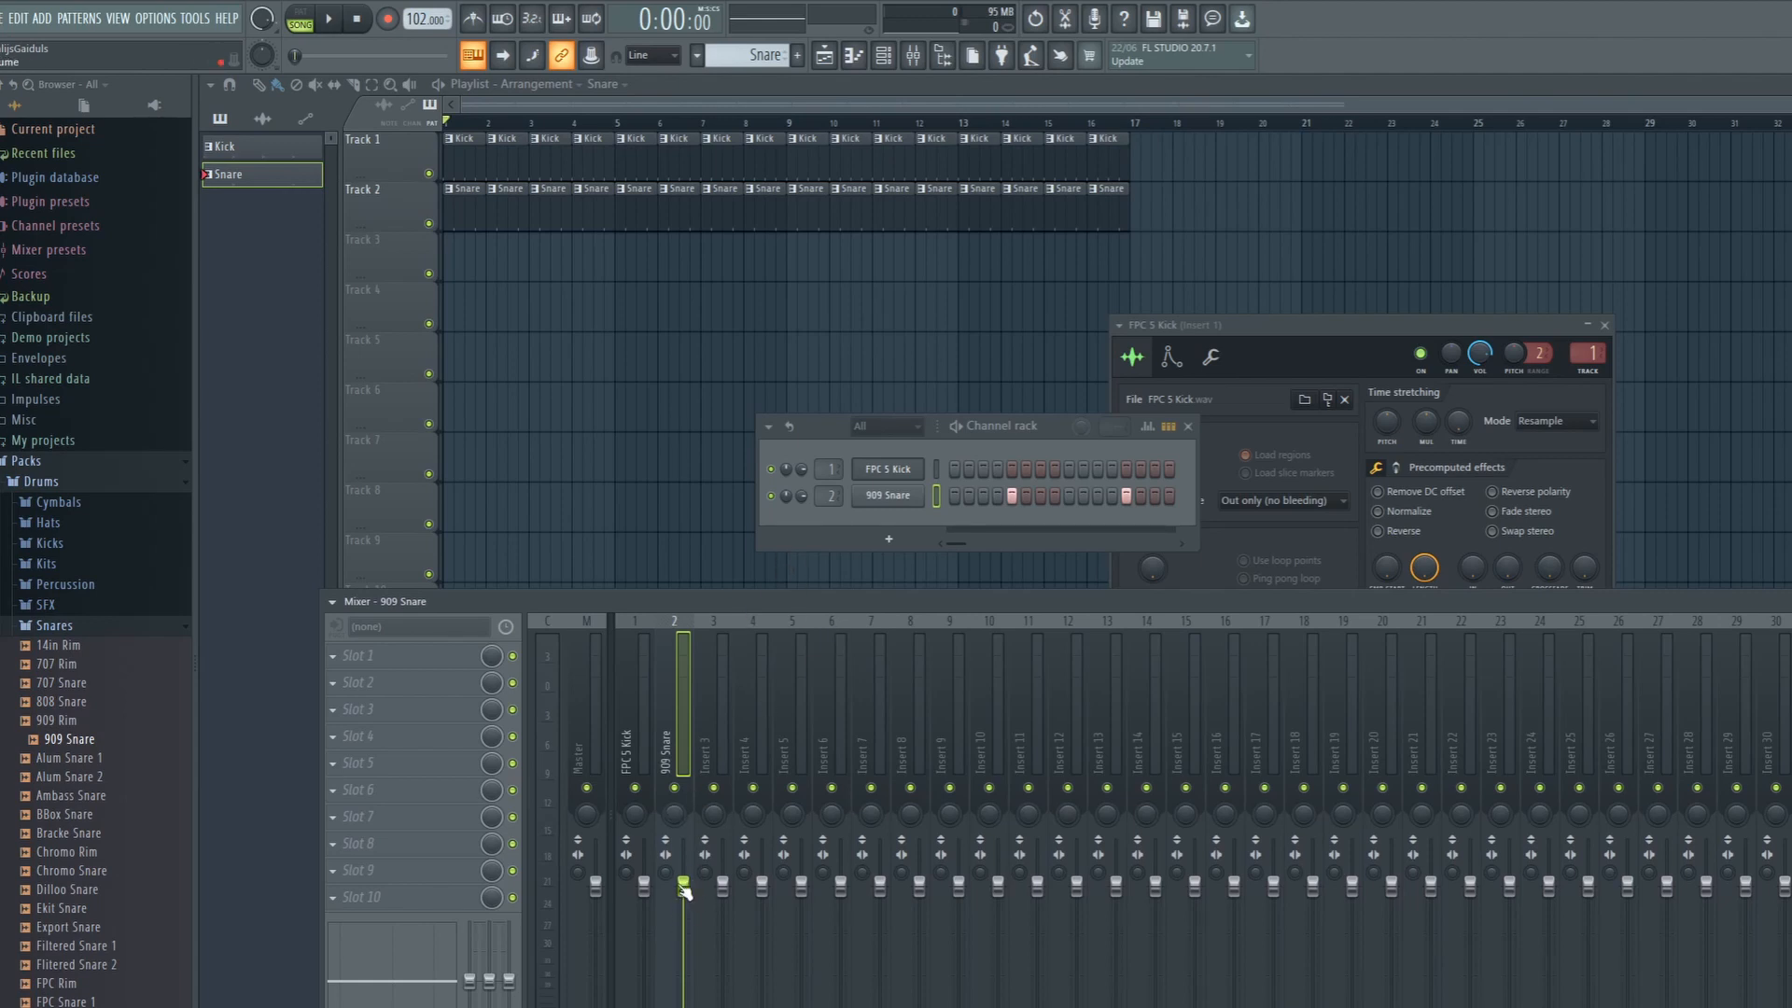
left_click_drag(684, 887, 684, 980)
key("space")
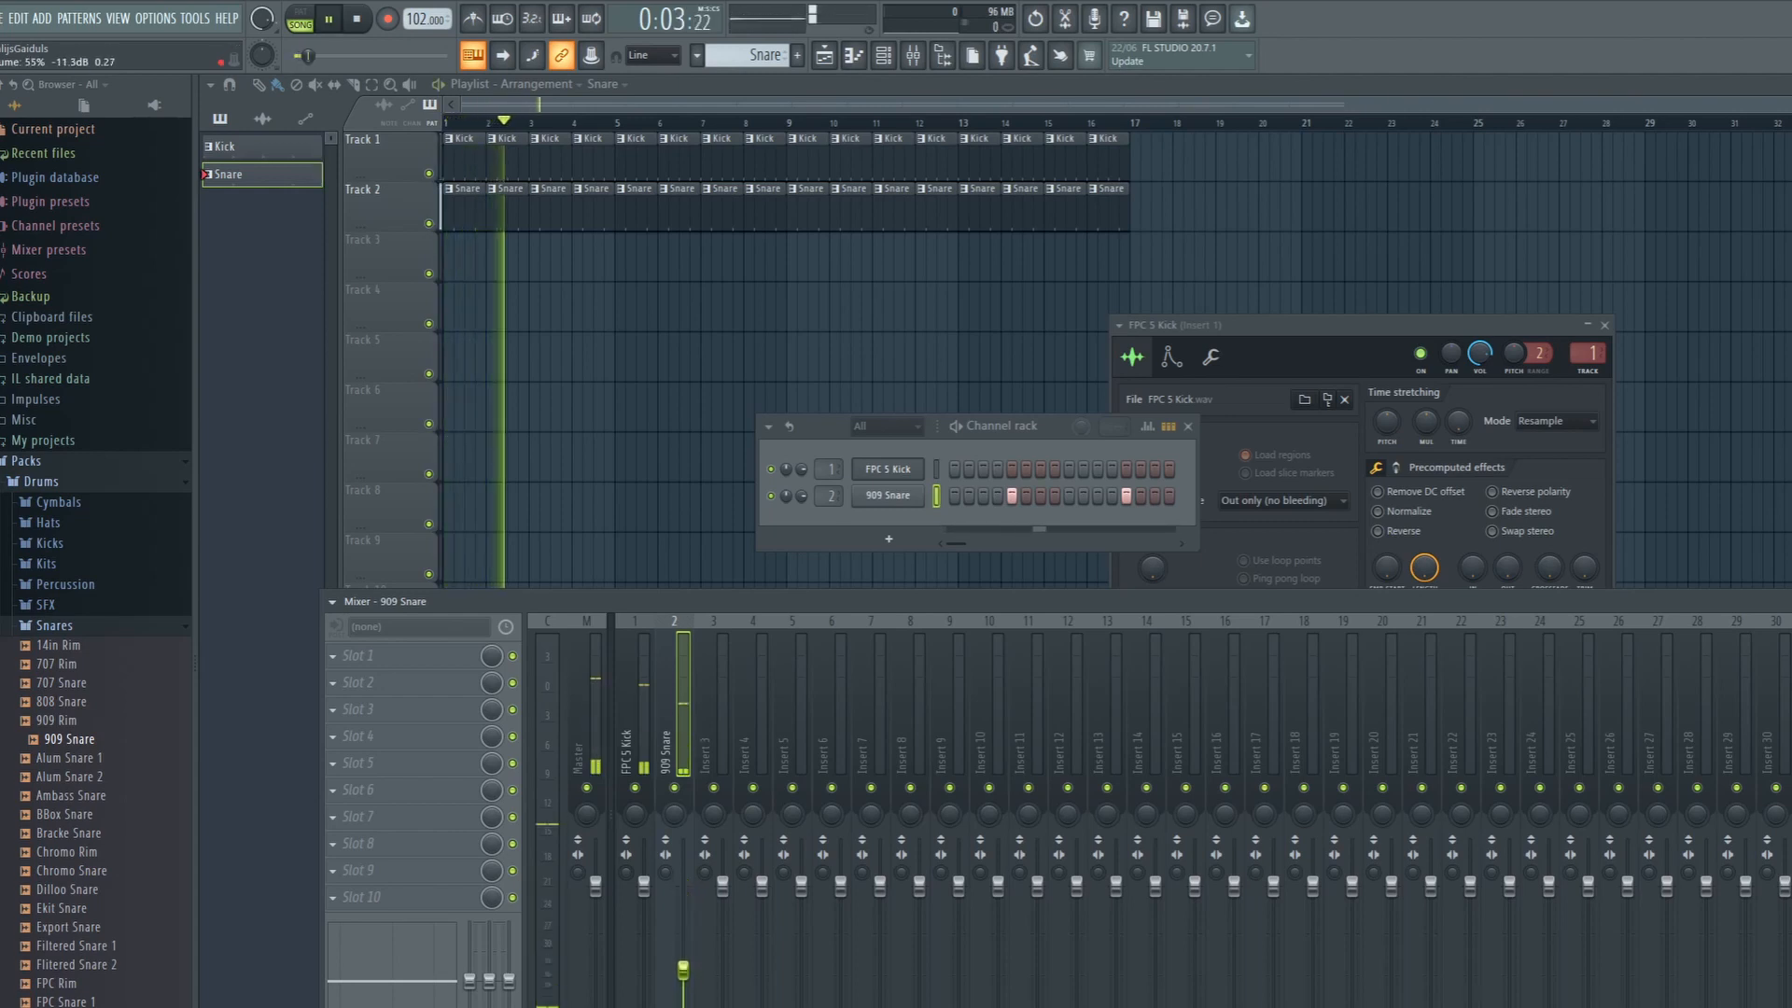
- Set the FPC 5 Kick mixer volume to 87% (-3.1 dB) and the 909 Snare to about 57% (-10.6 dB), and stop playback
left_click_drag(637, 886, 643, 912)
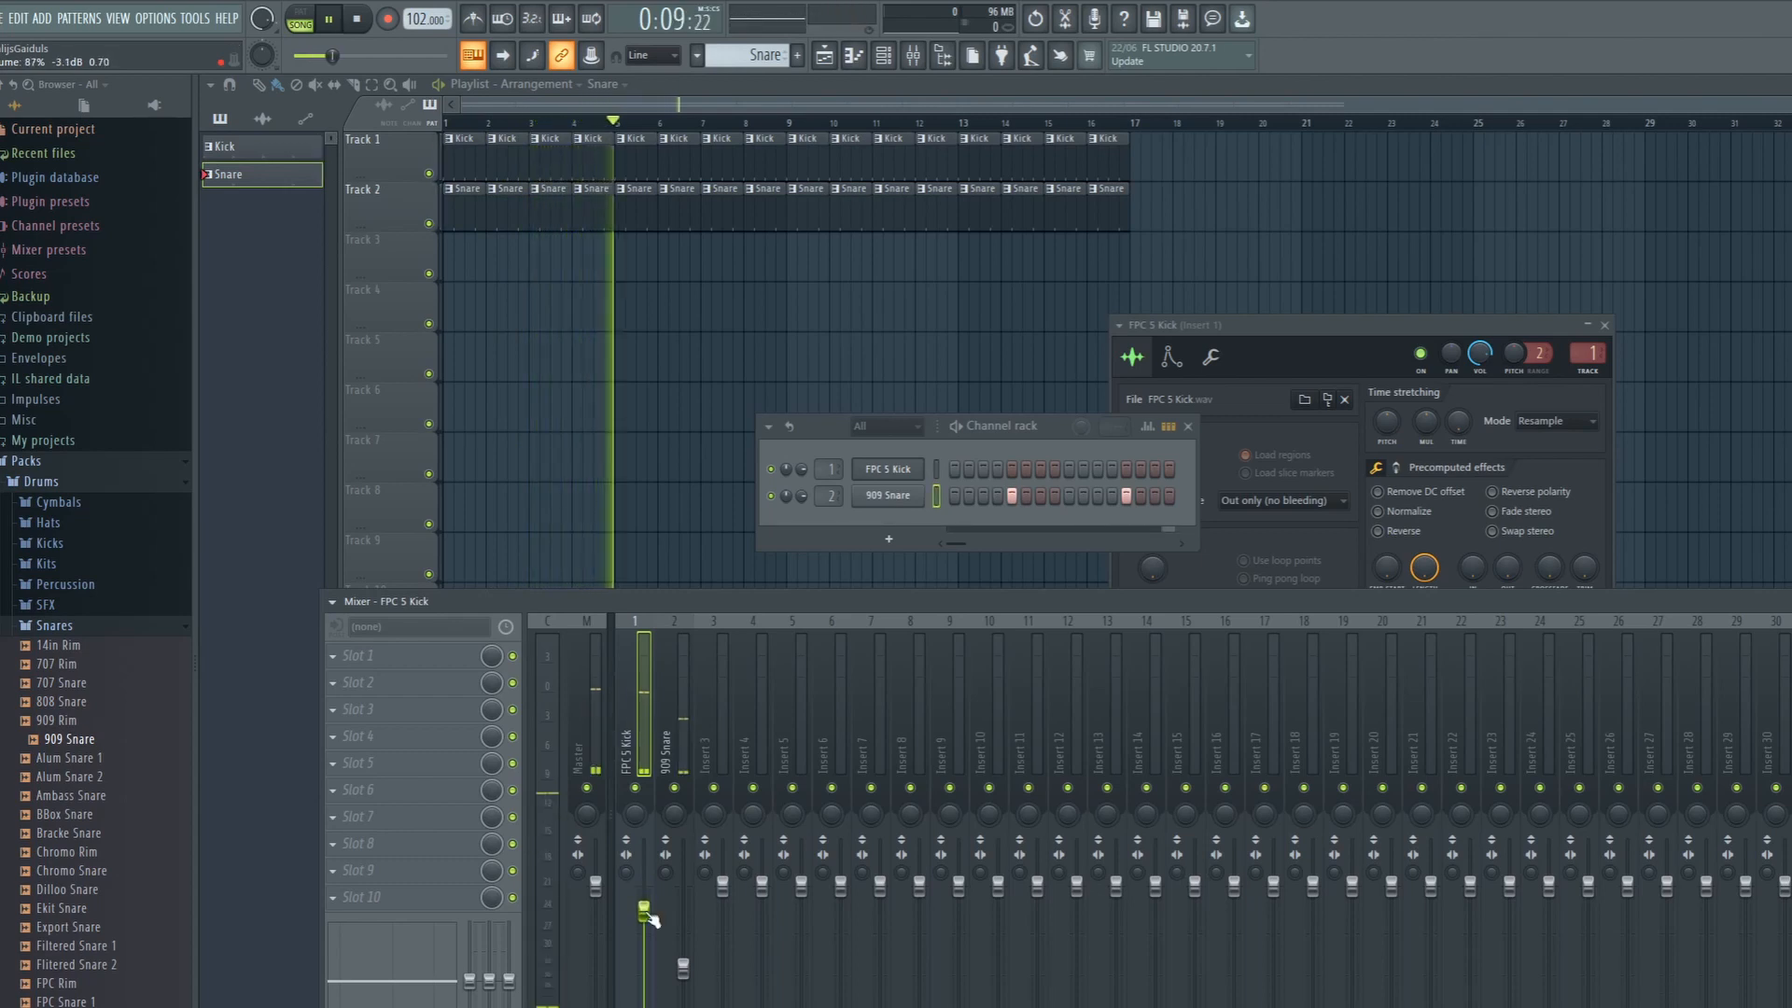
left_click(692, 972)
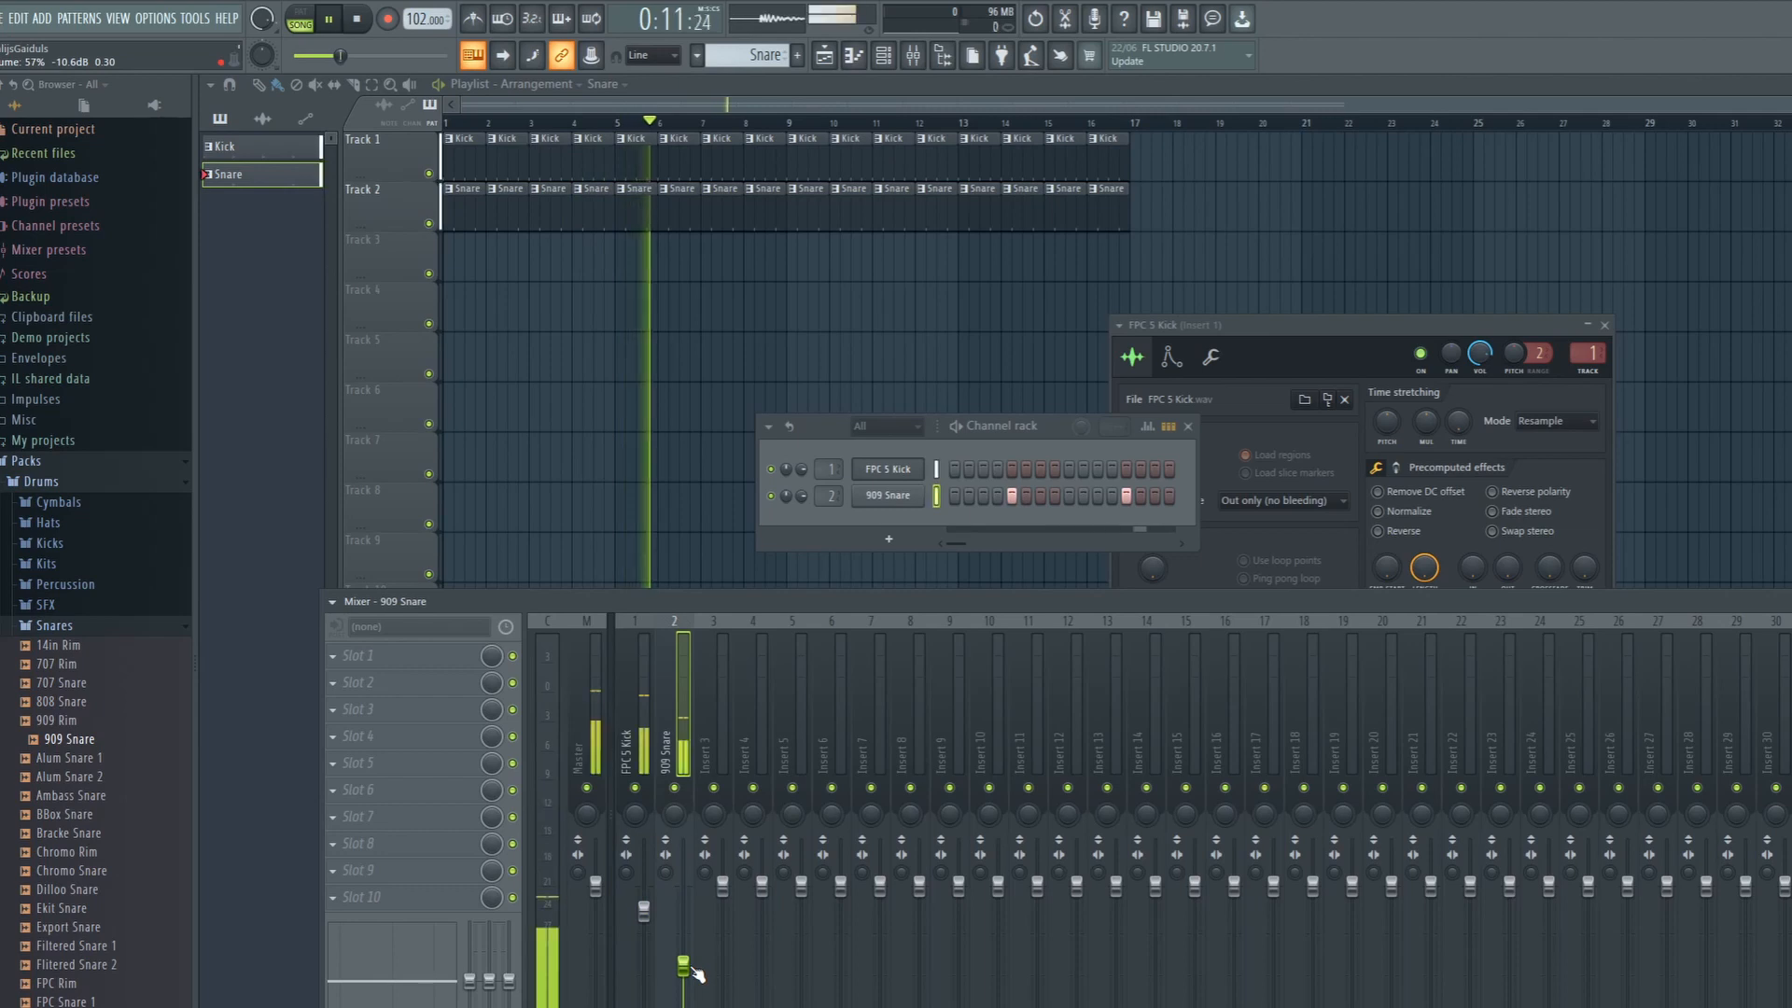
key("space")
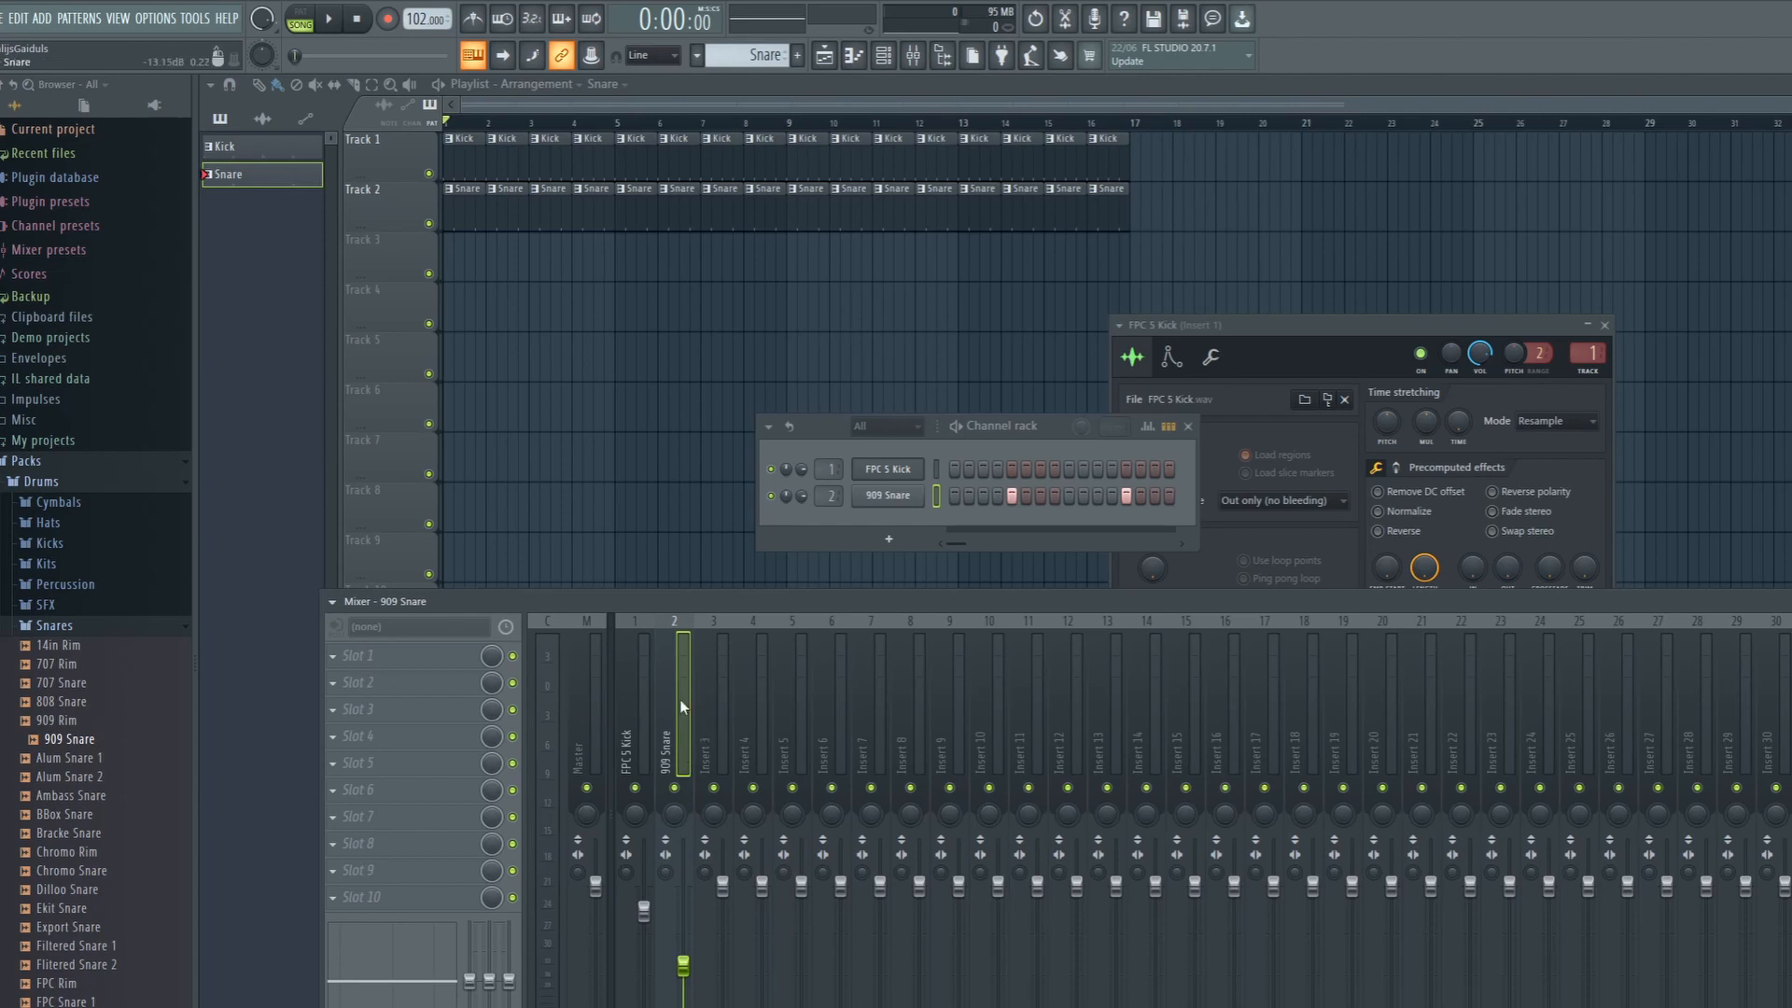
- Add Fruity Reeverb 2 to the first effect slot of the 909 Snare mixer track and reposition its window
left_click(336, 659)
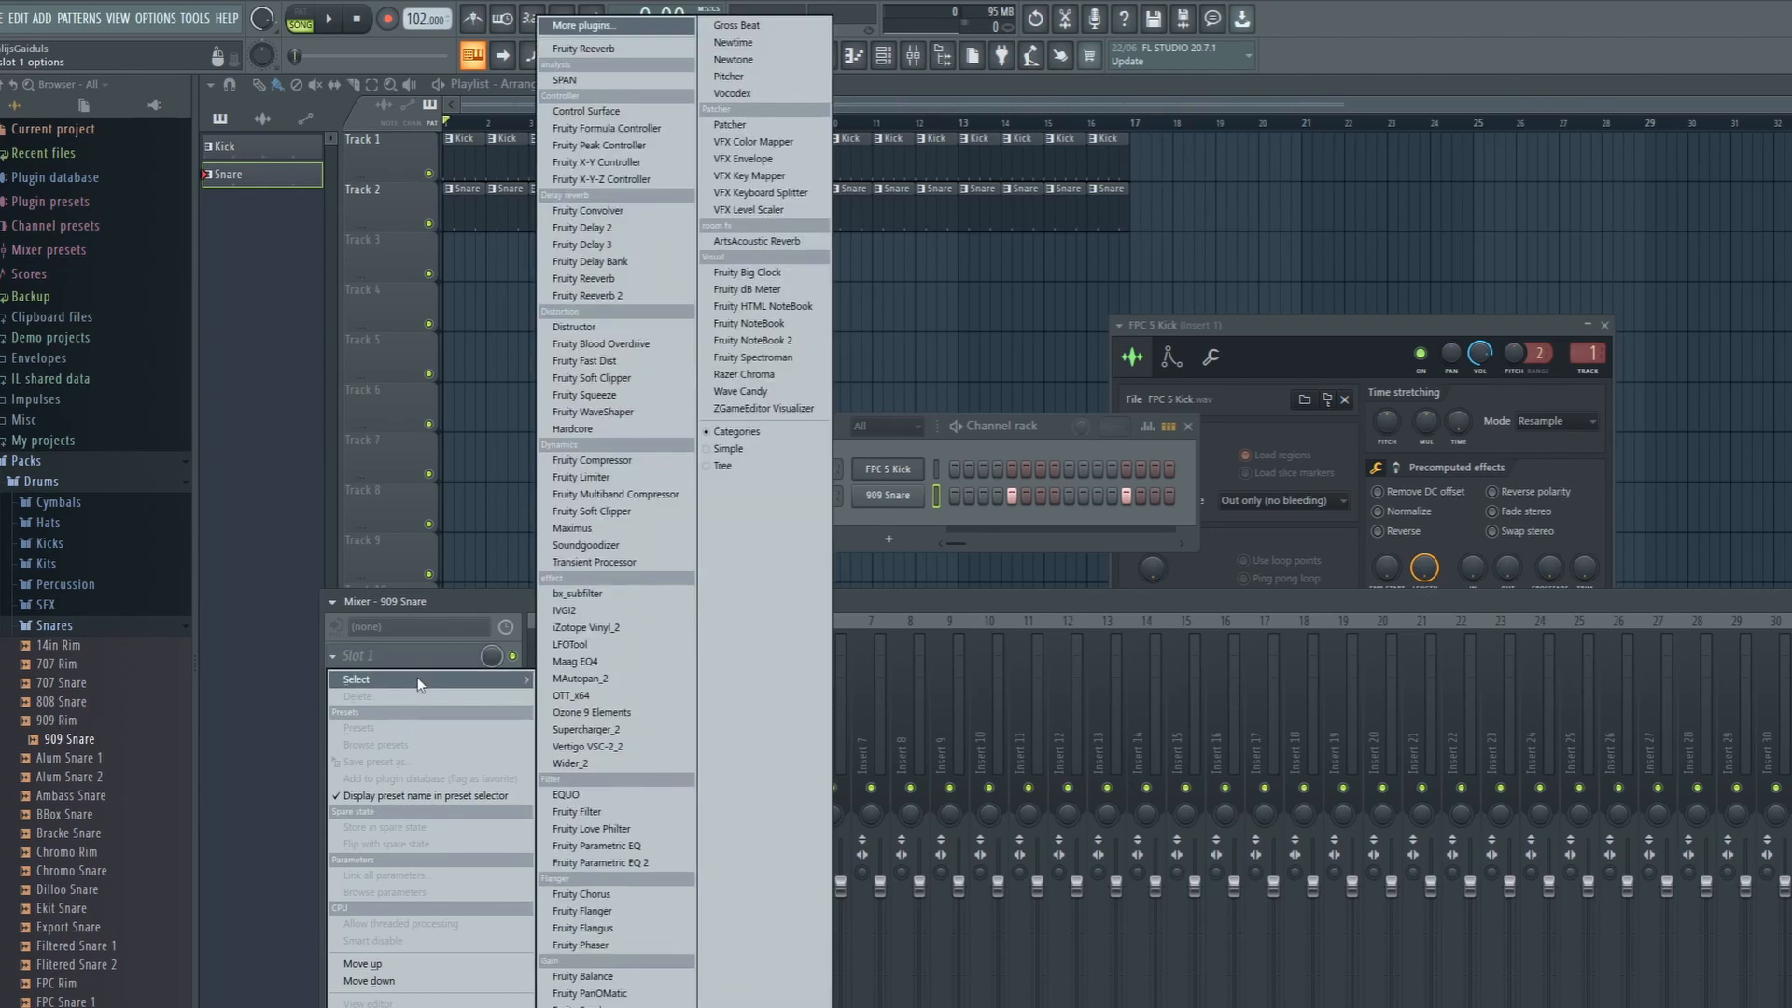
left_click(622, 295)
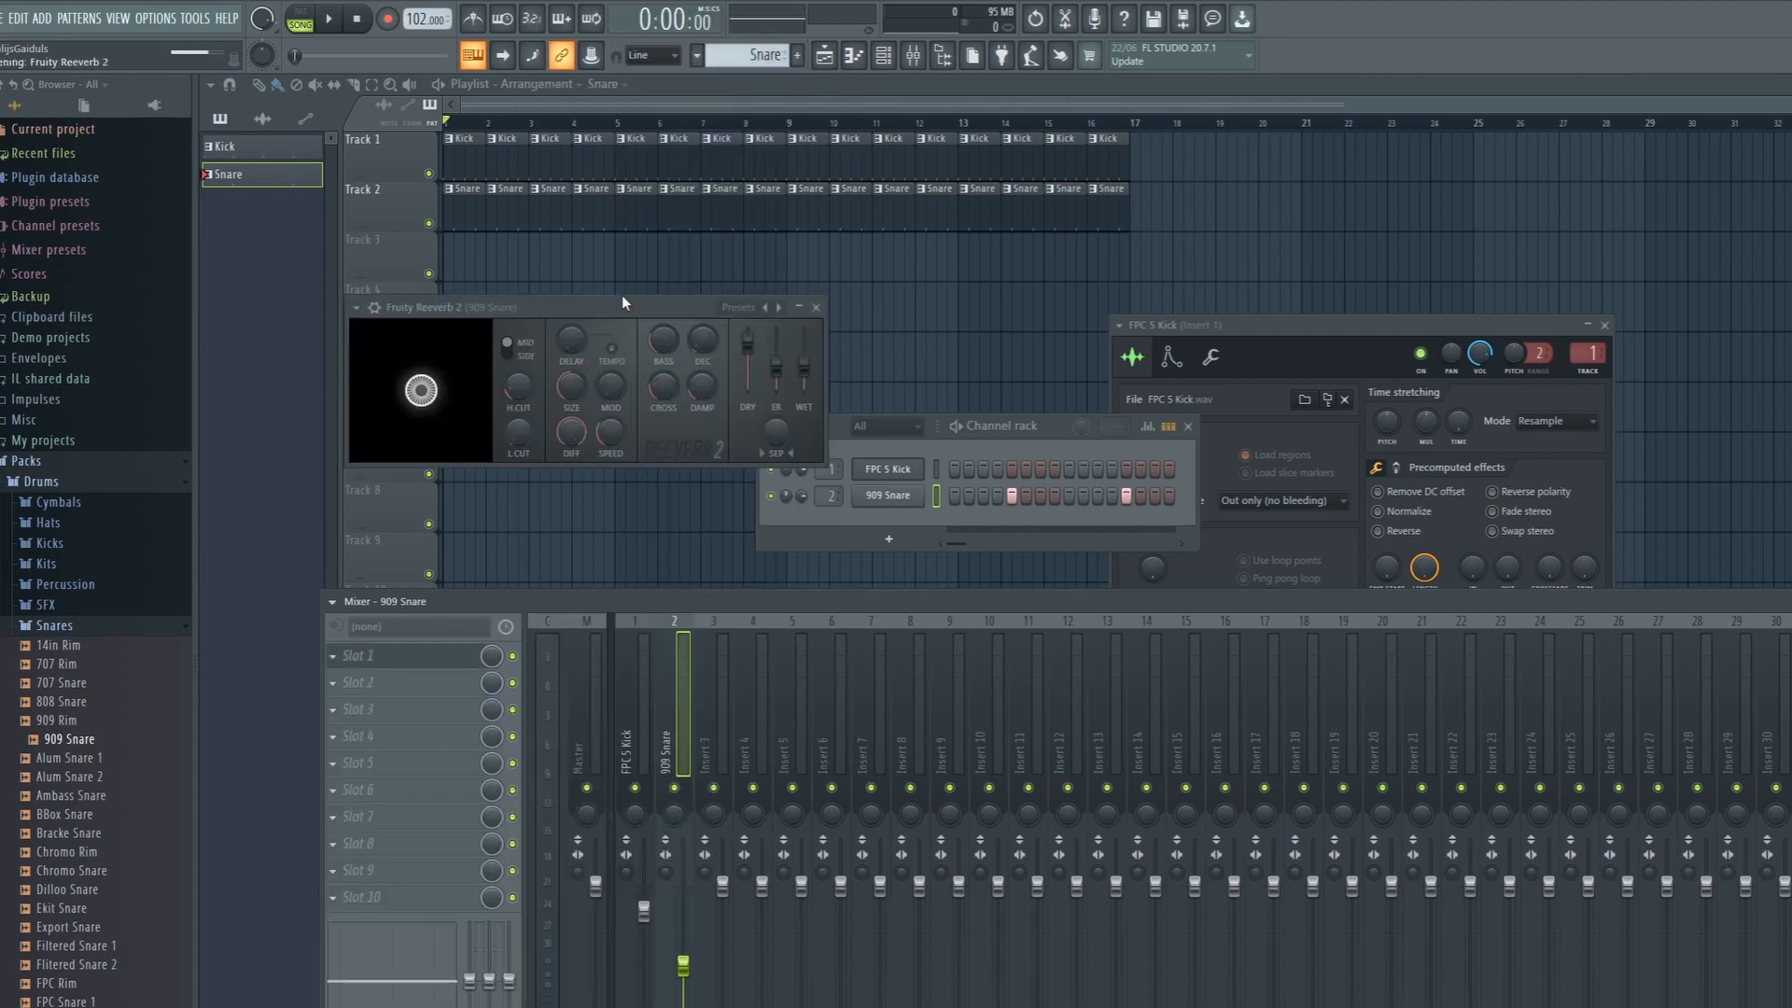
left_click_drag(599, 307, 875, 405)
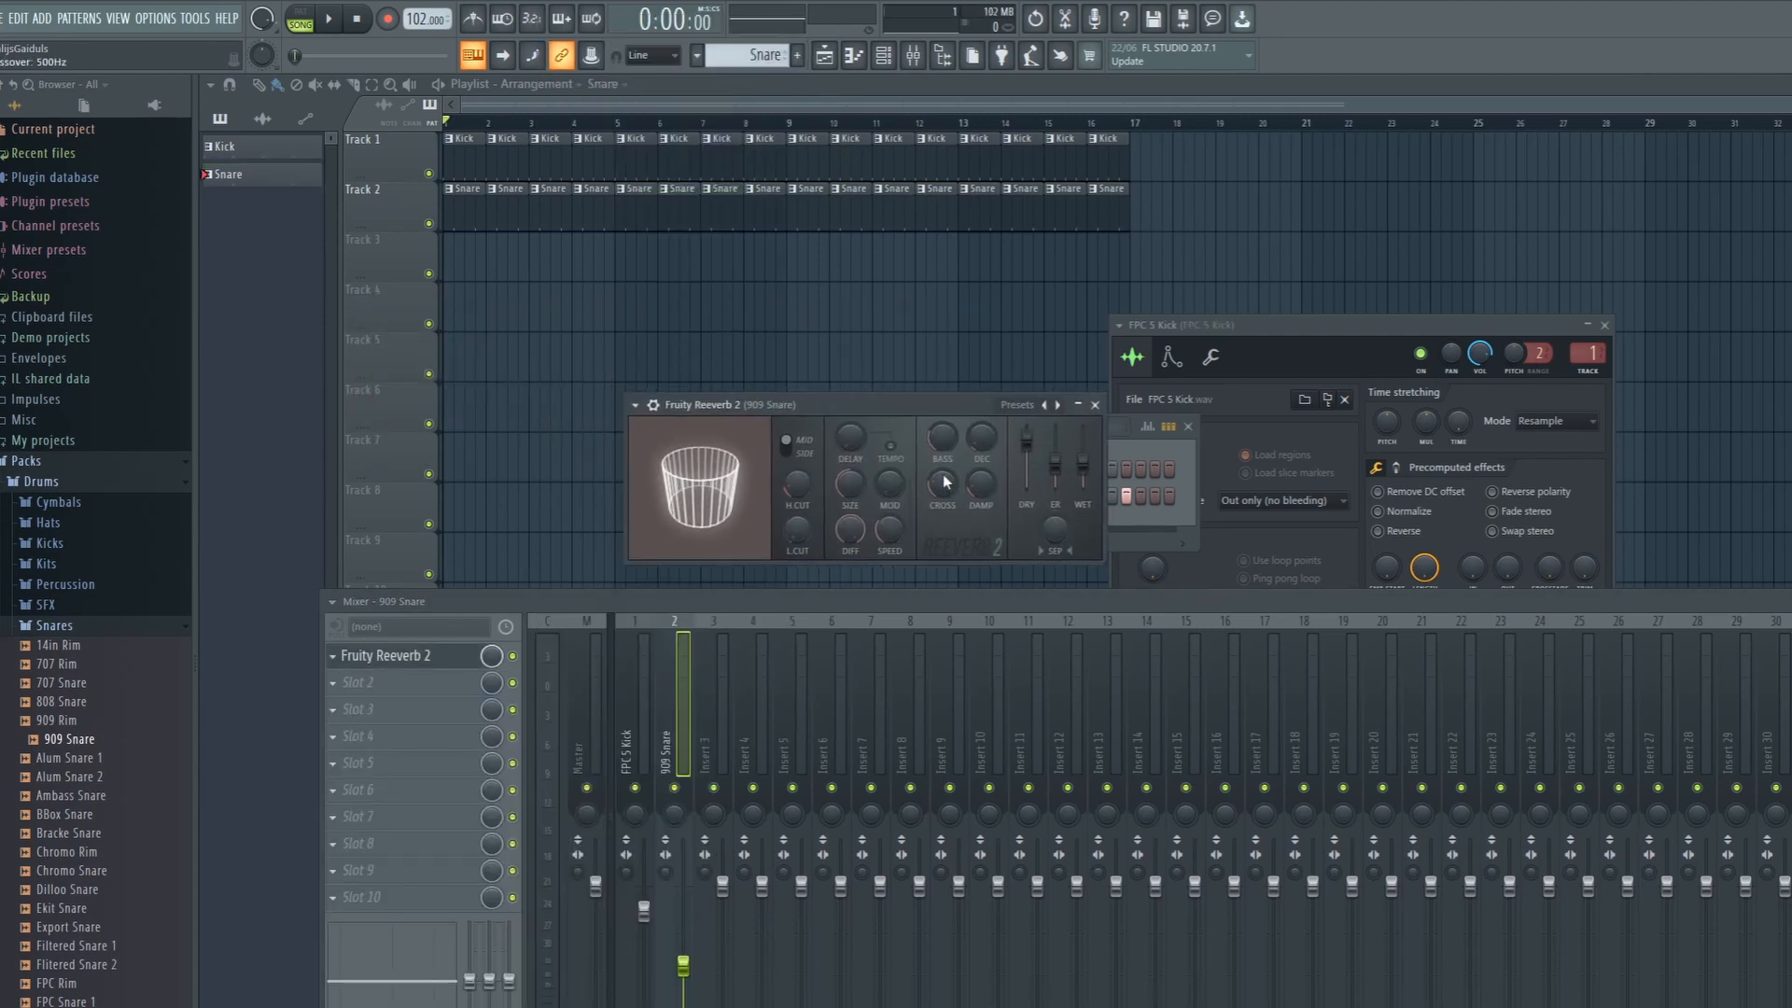
- Load the Default preset in Fruity Reeverb 2 and briefly play the arrangement to hear the snare reverb
left_click(1057, 405)
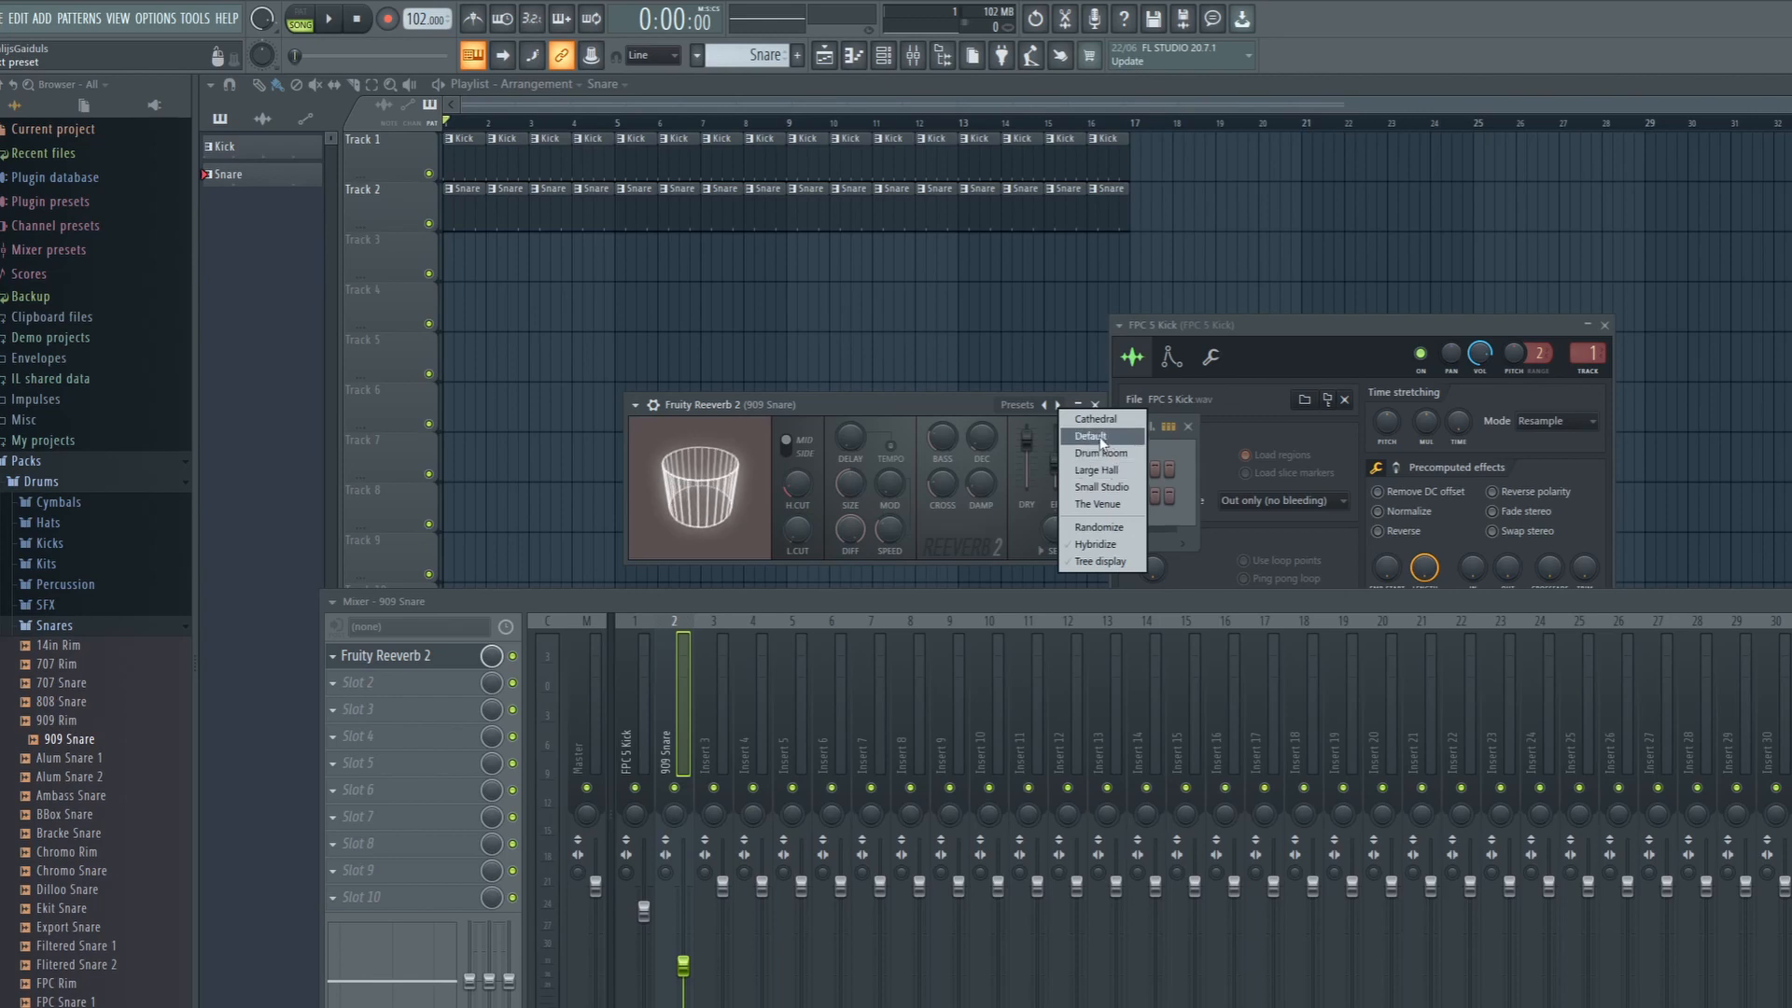
left_click(1011, 410)
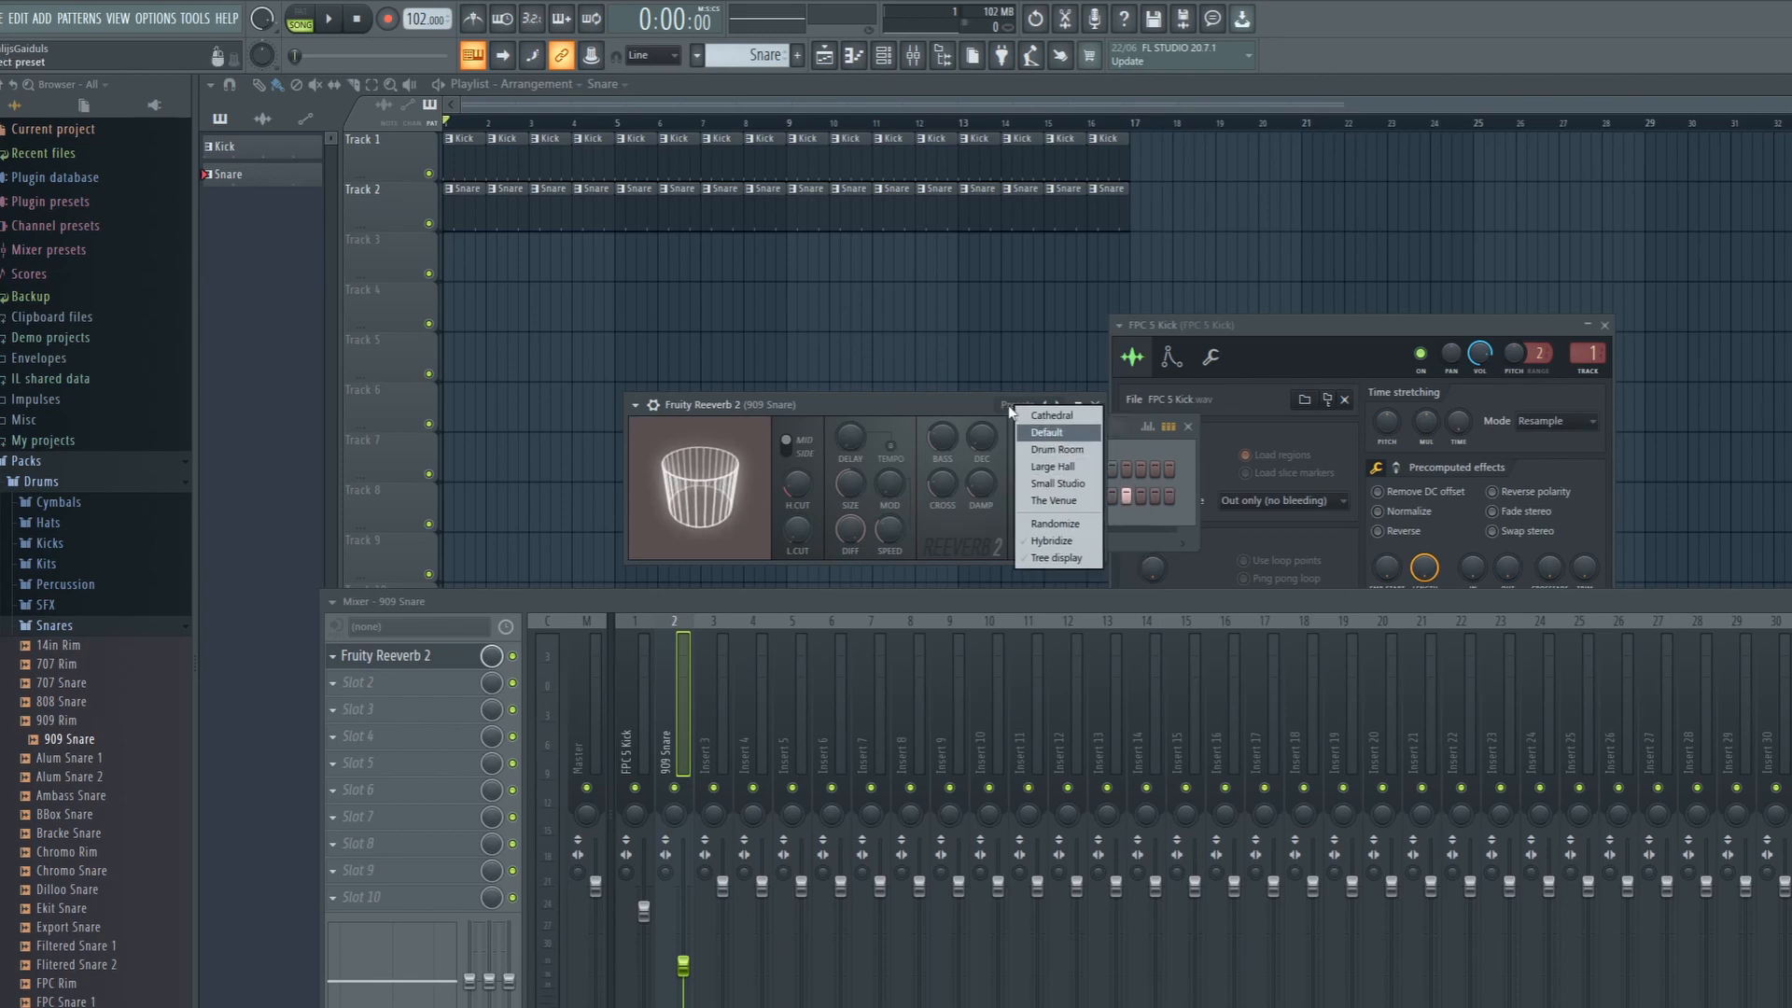
left_click(1059, 433)
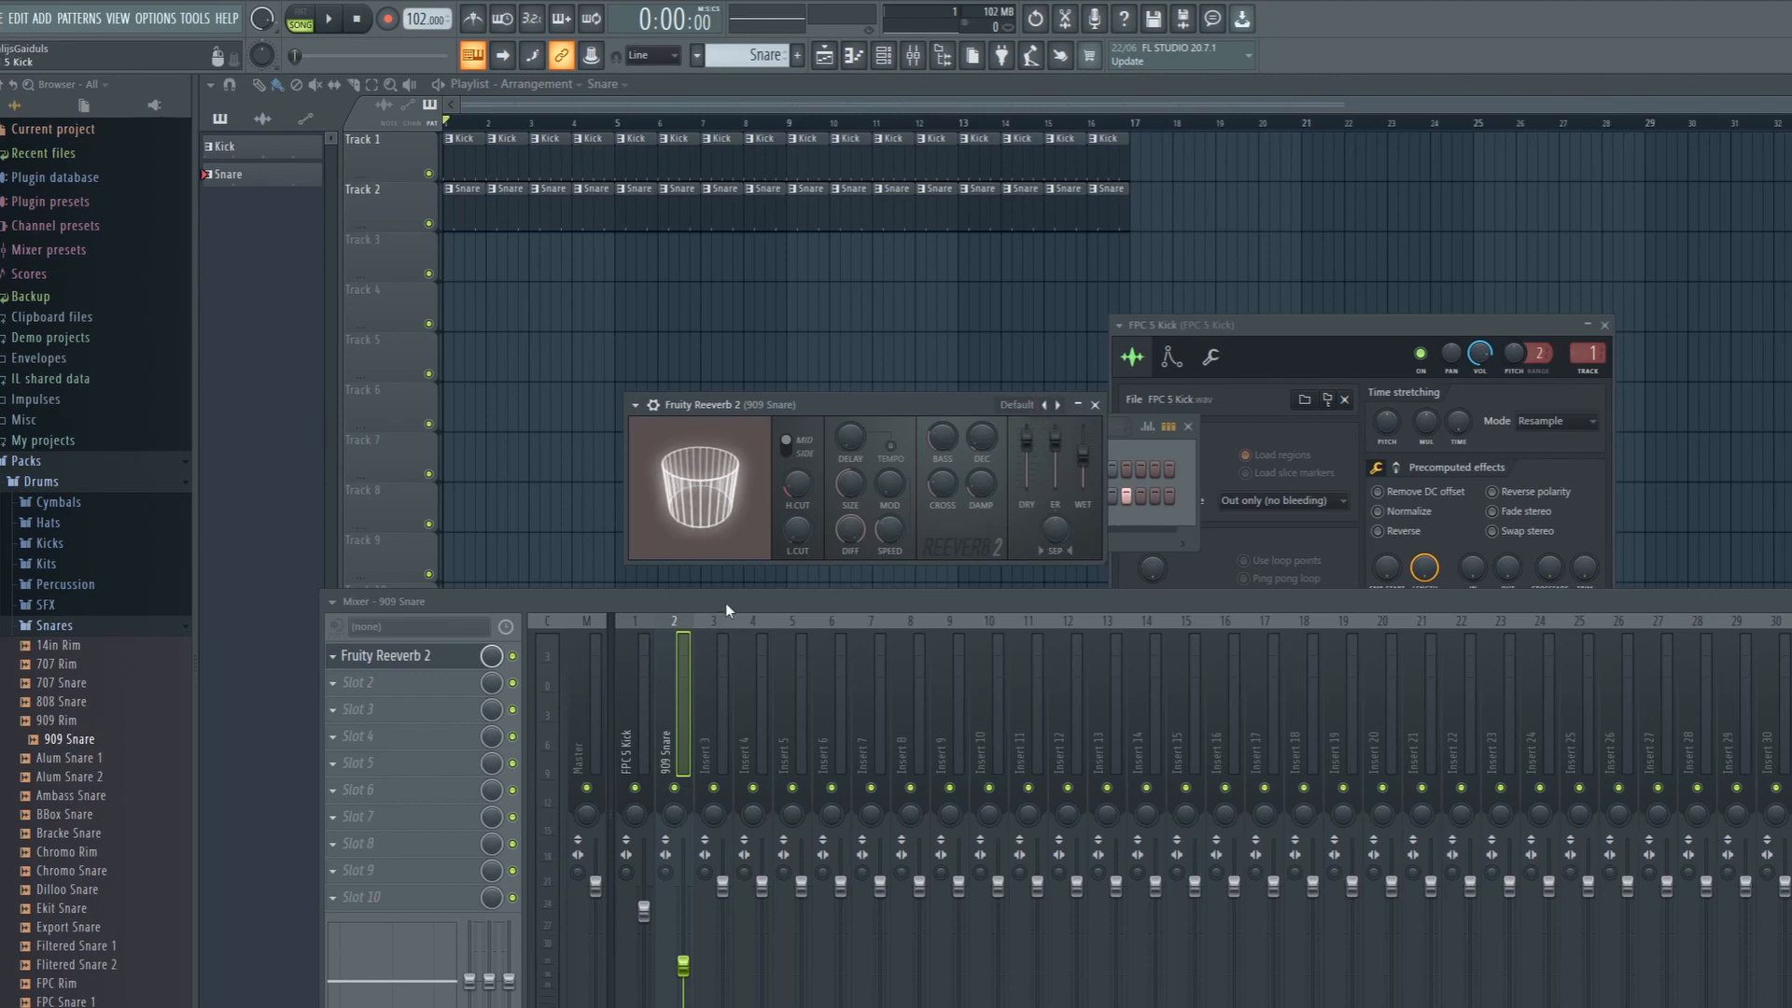
key("space")
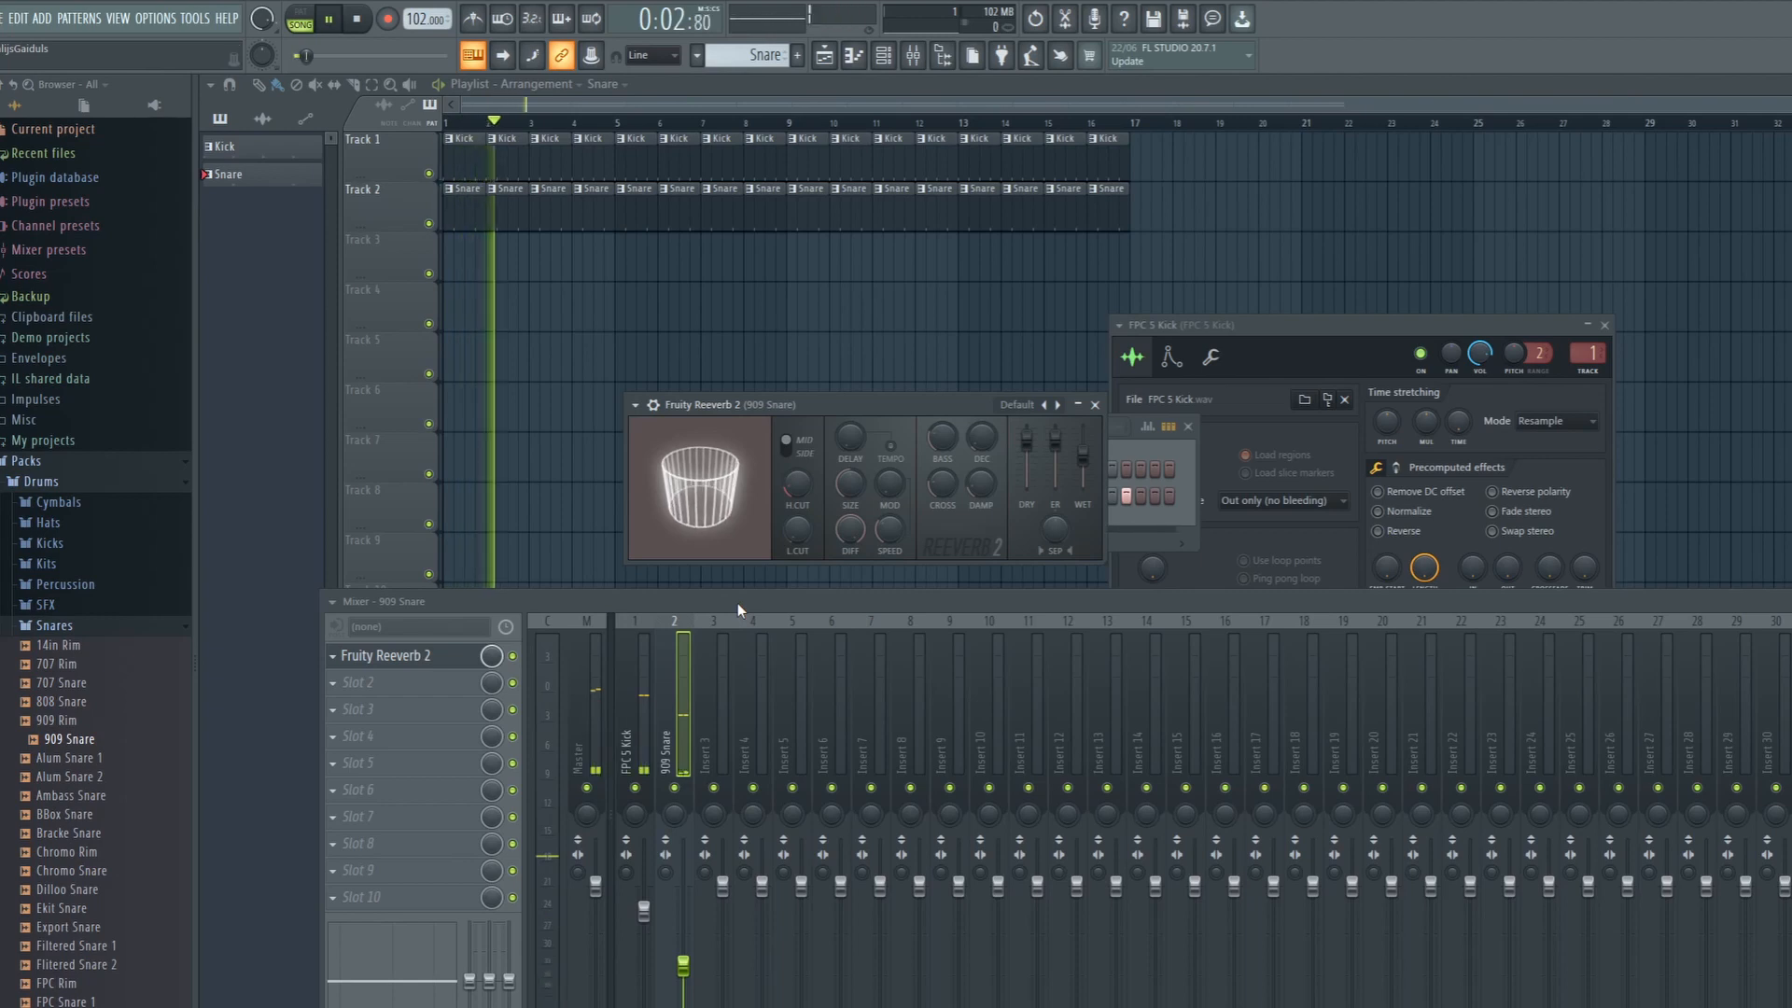
key("space")
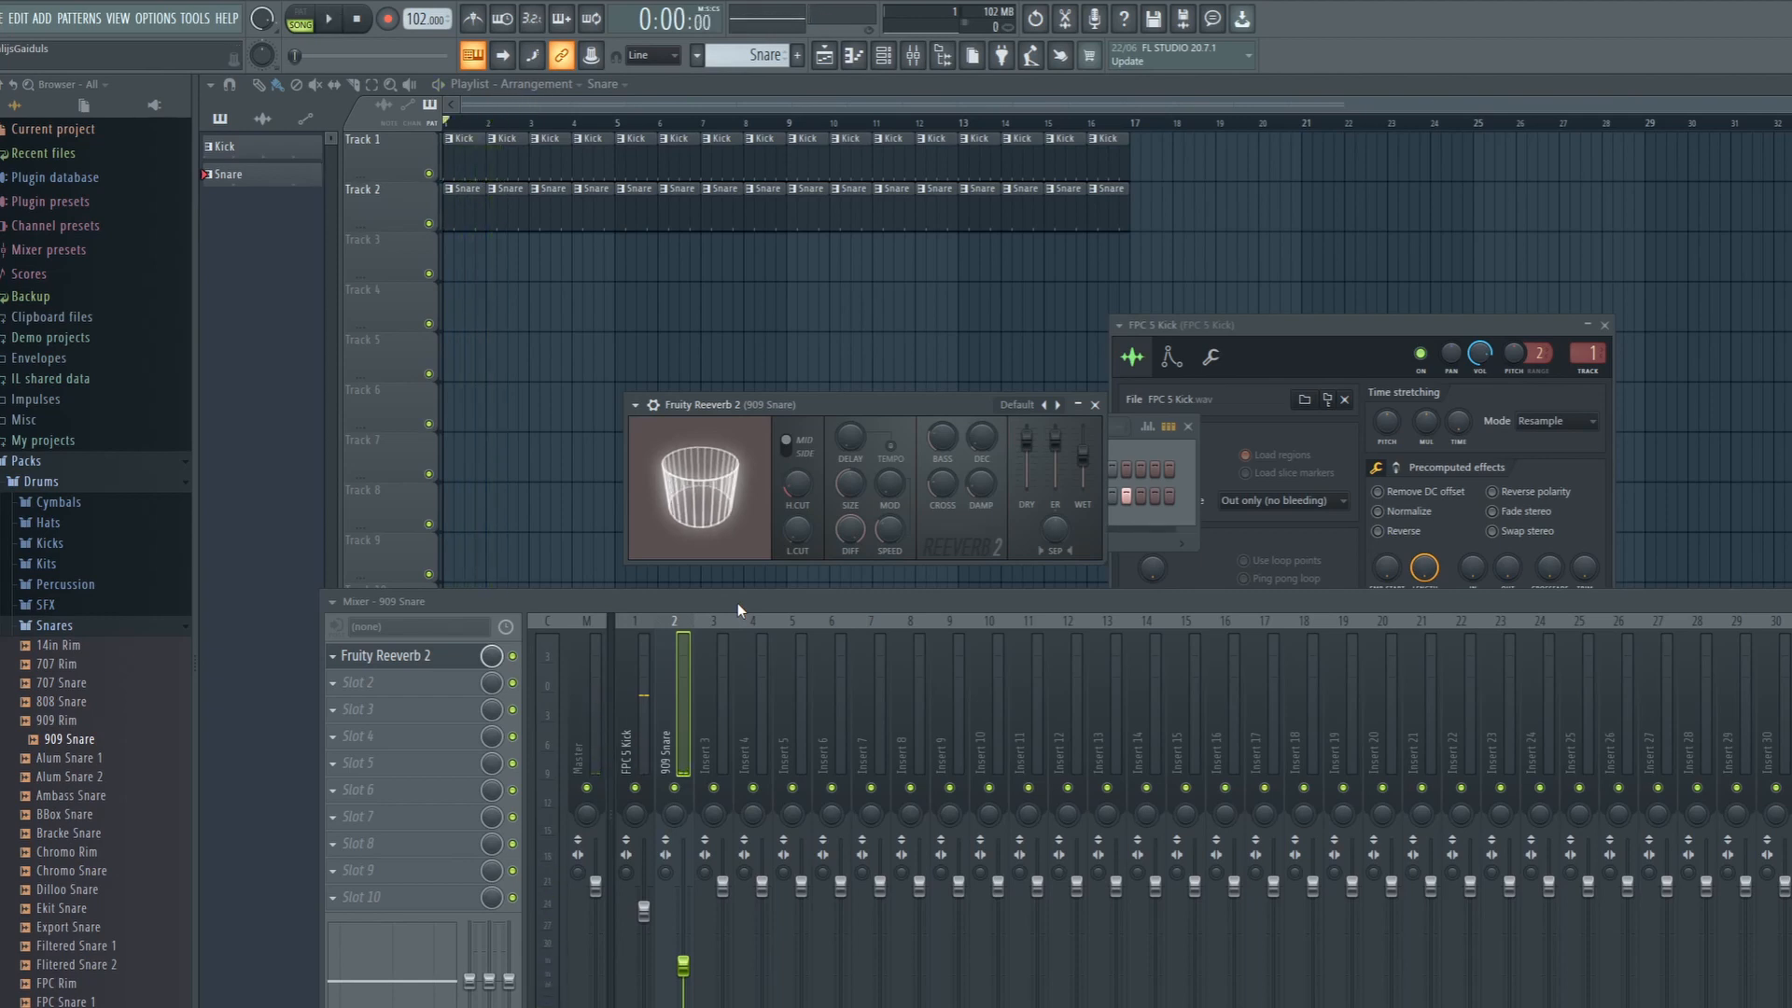
- Create a new pattern named Bassline
left_click(1168, 450)
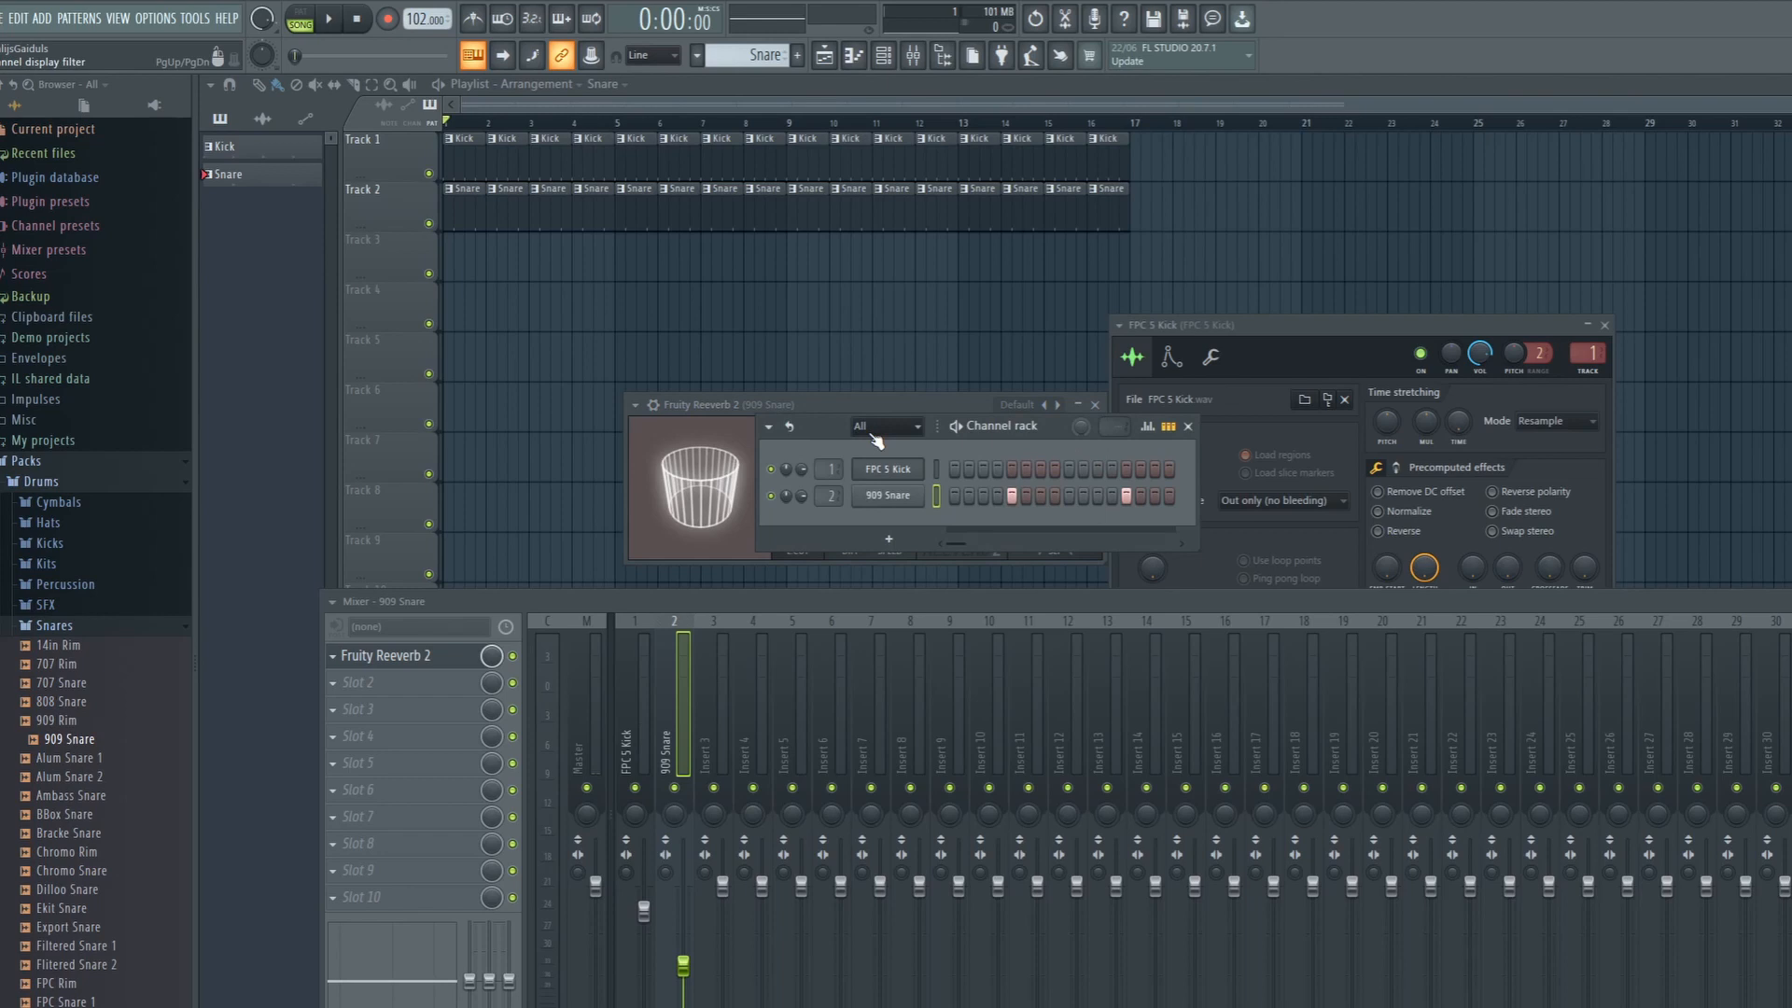
left_click_drag(1053, 433, 1054, 460)
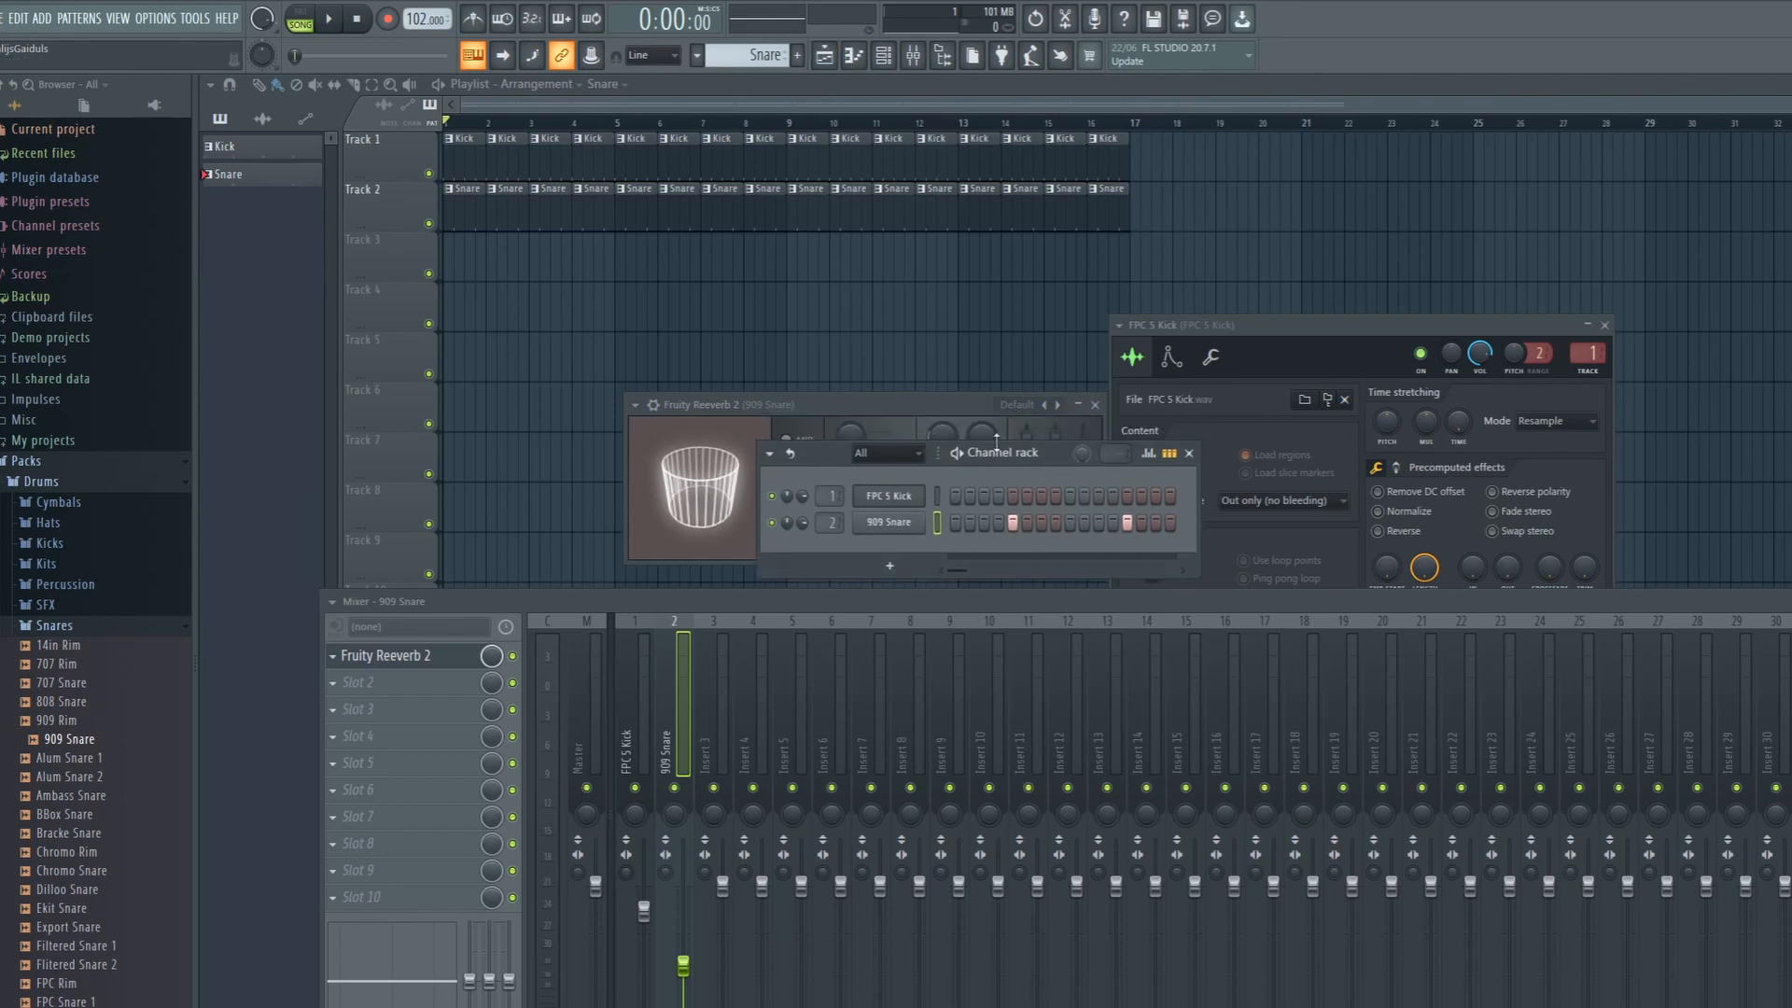
left_click(798, 55)
type("Bassline")
key("Return")
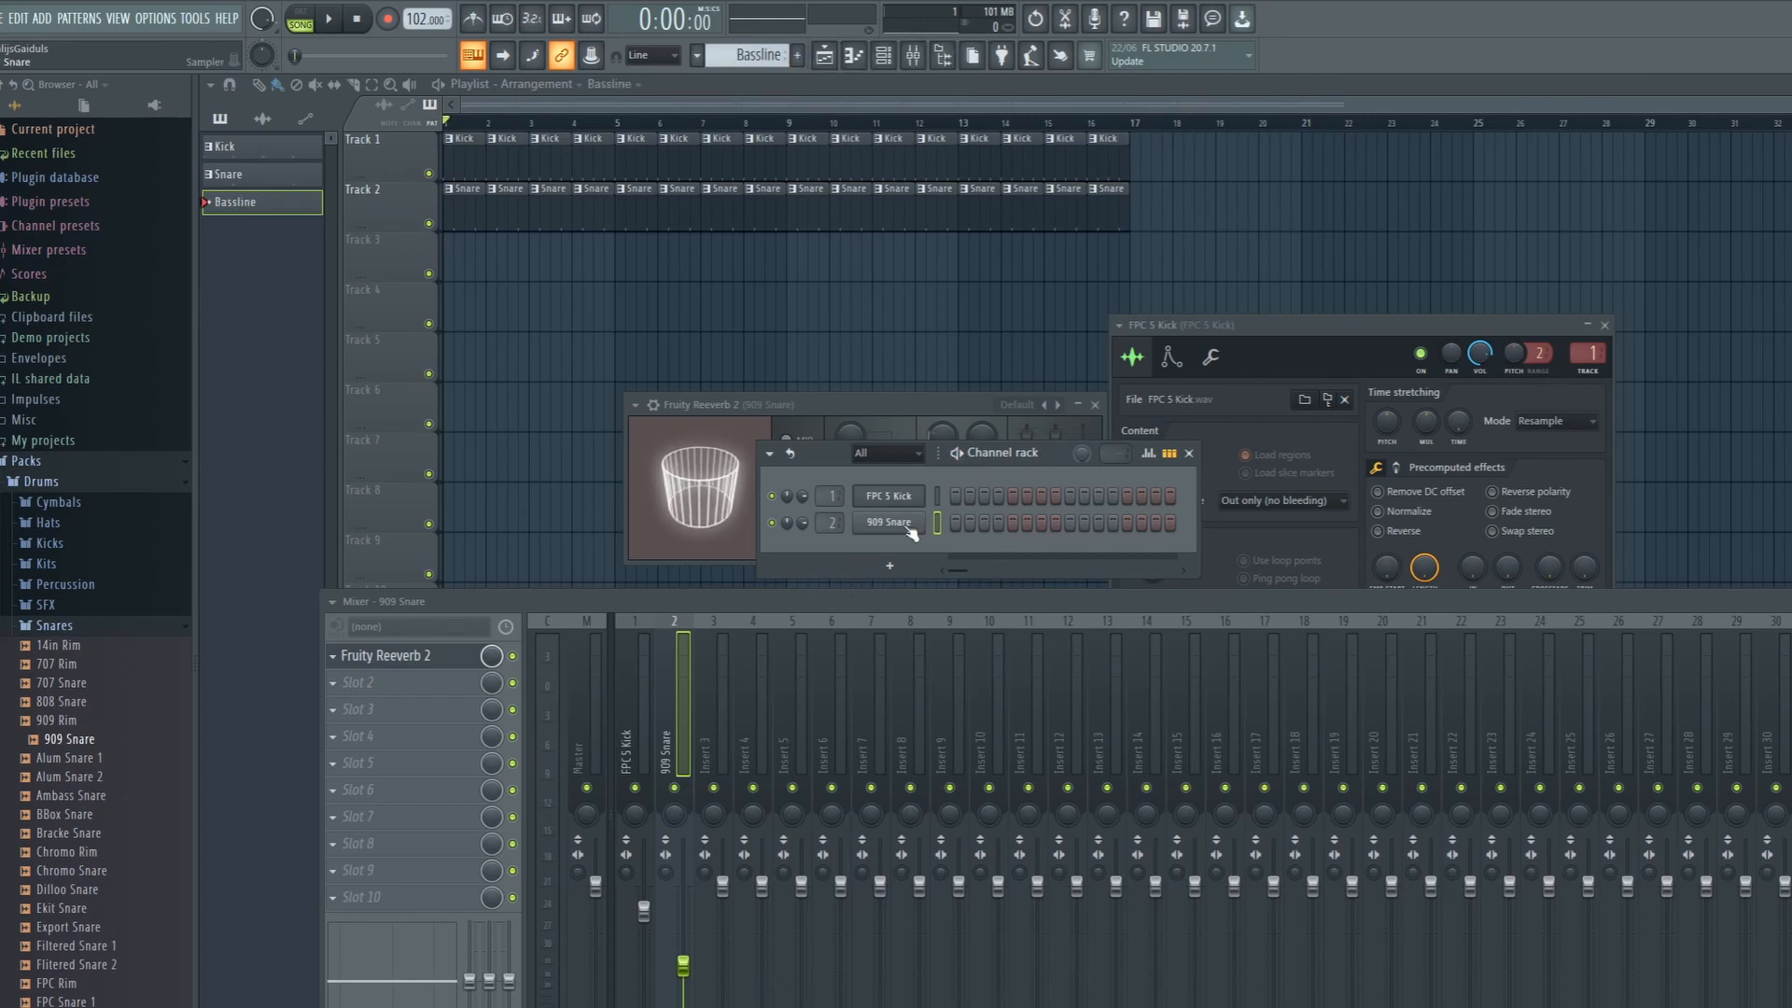
- Insert a GMS synth channel and move it below the 909 Snare in the channel rack
left_click_drag(1054, 456, 1077, 418)
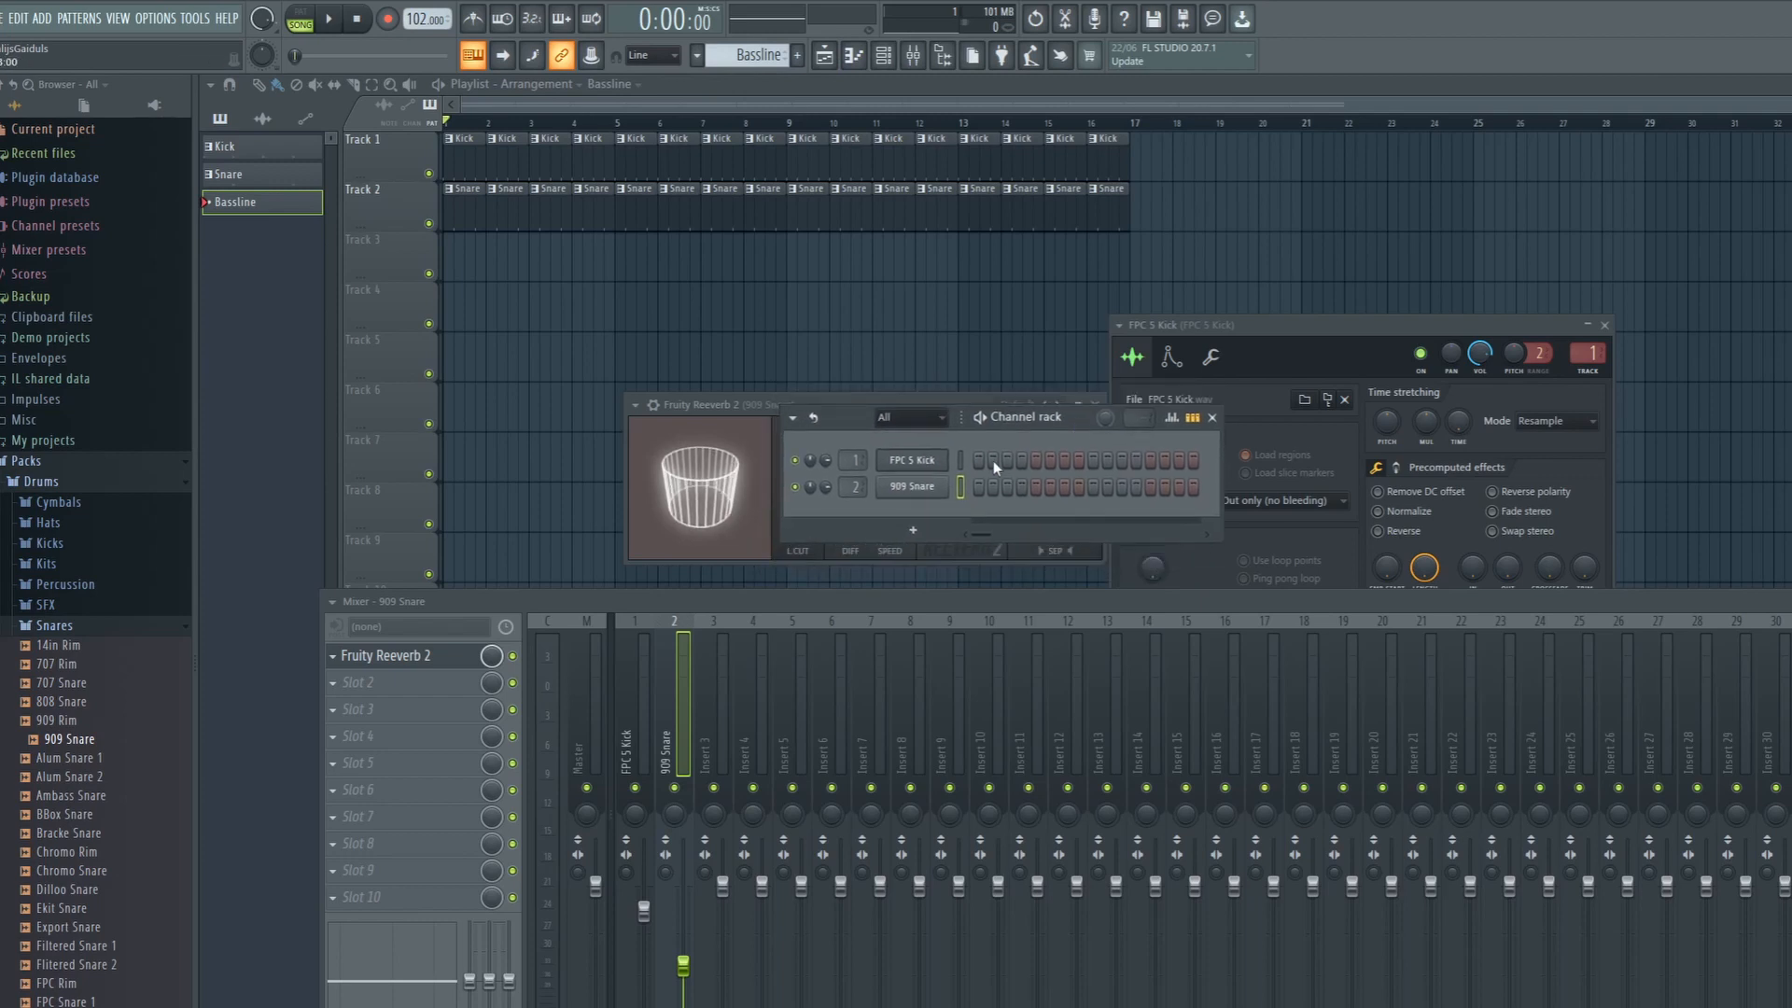
right_click(915, 490)
mouse_move(1021, 628)
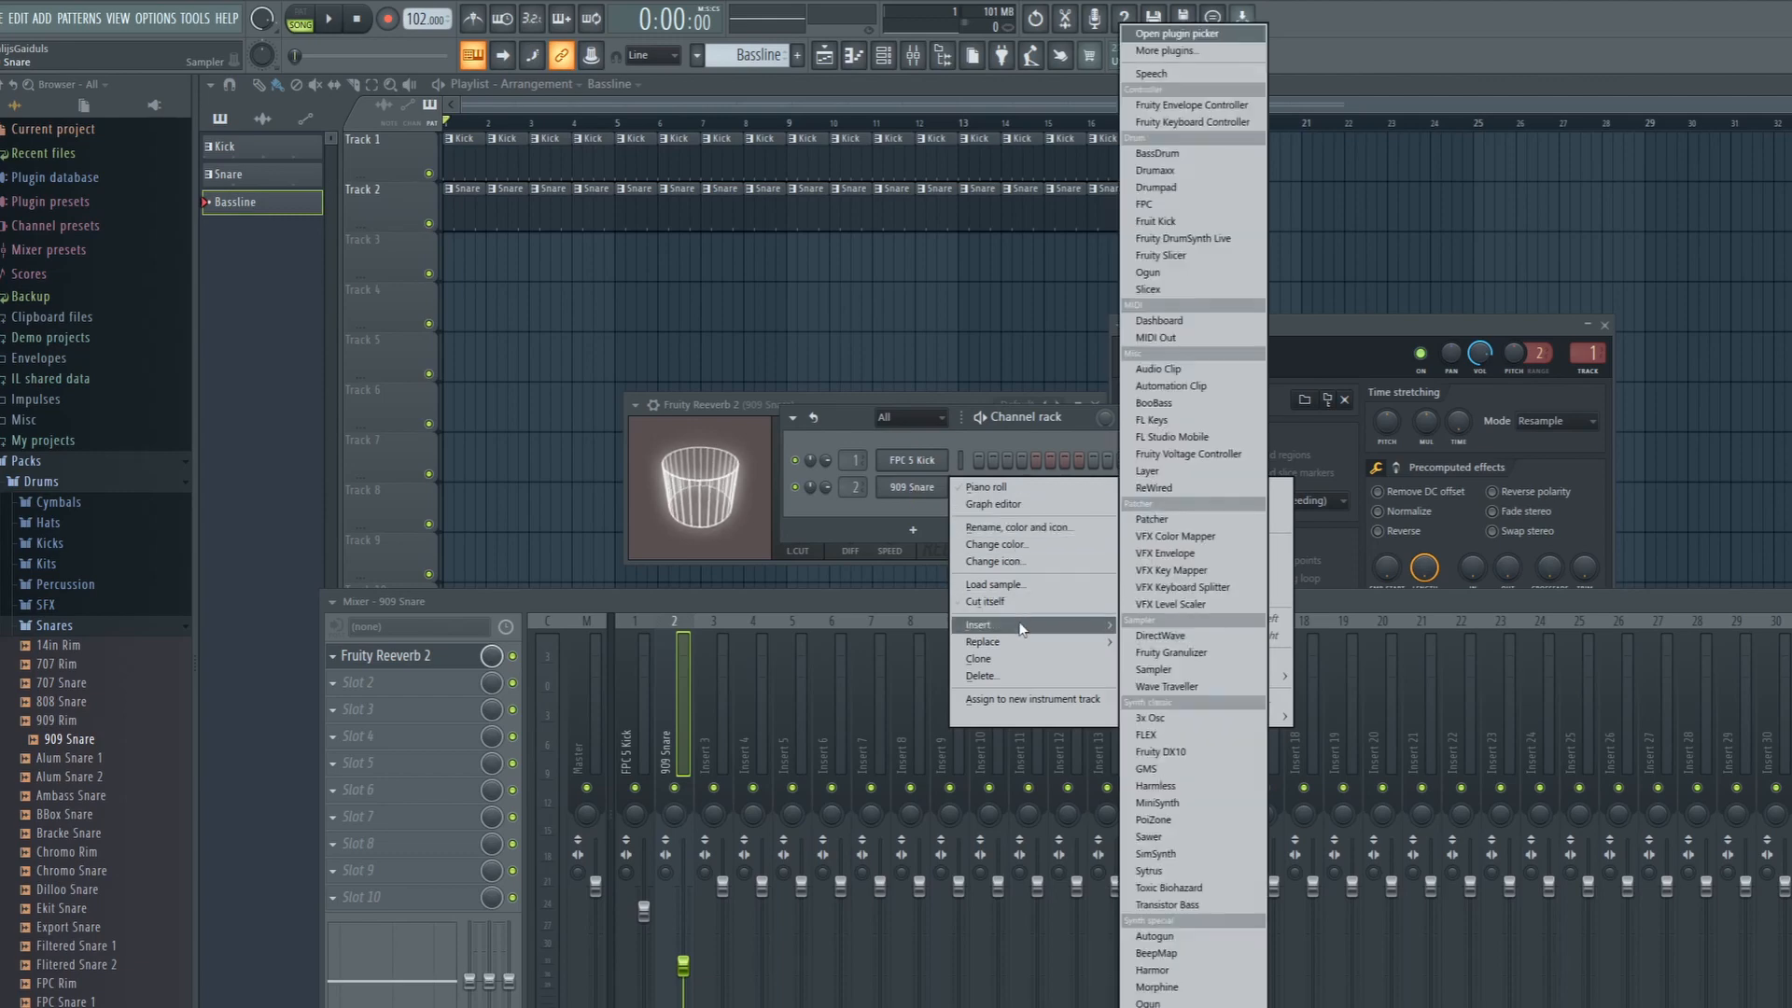
left_click(1147, 769)
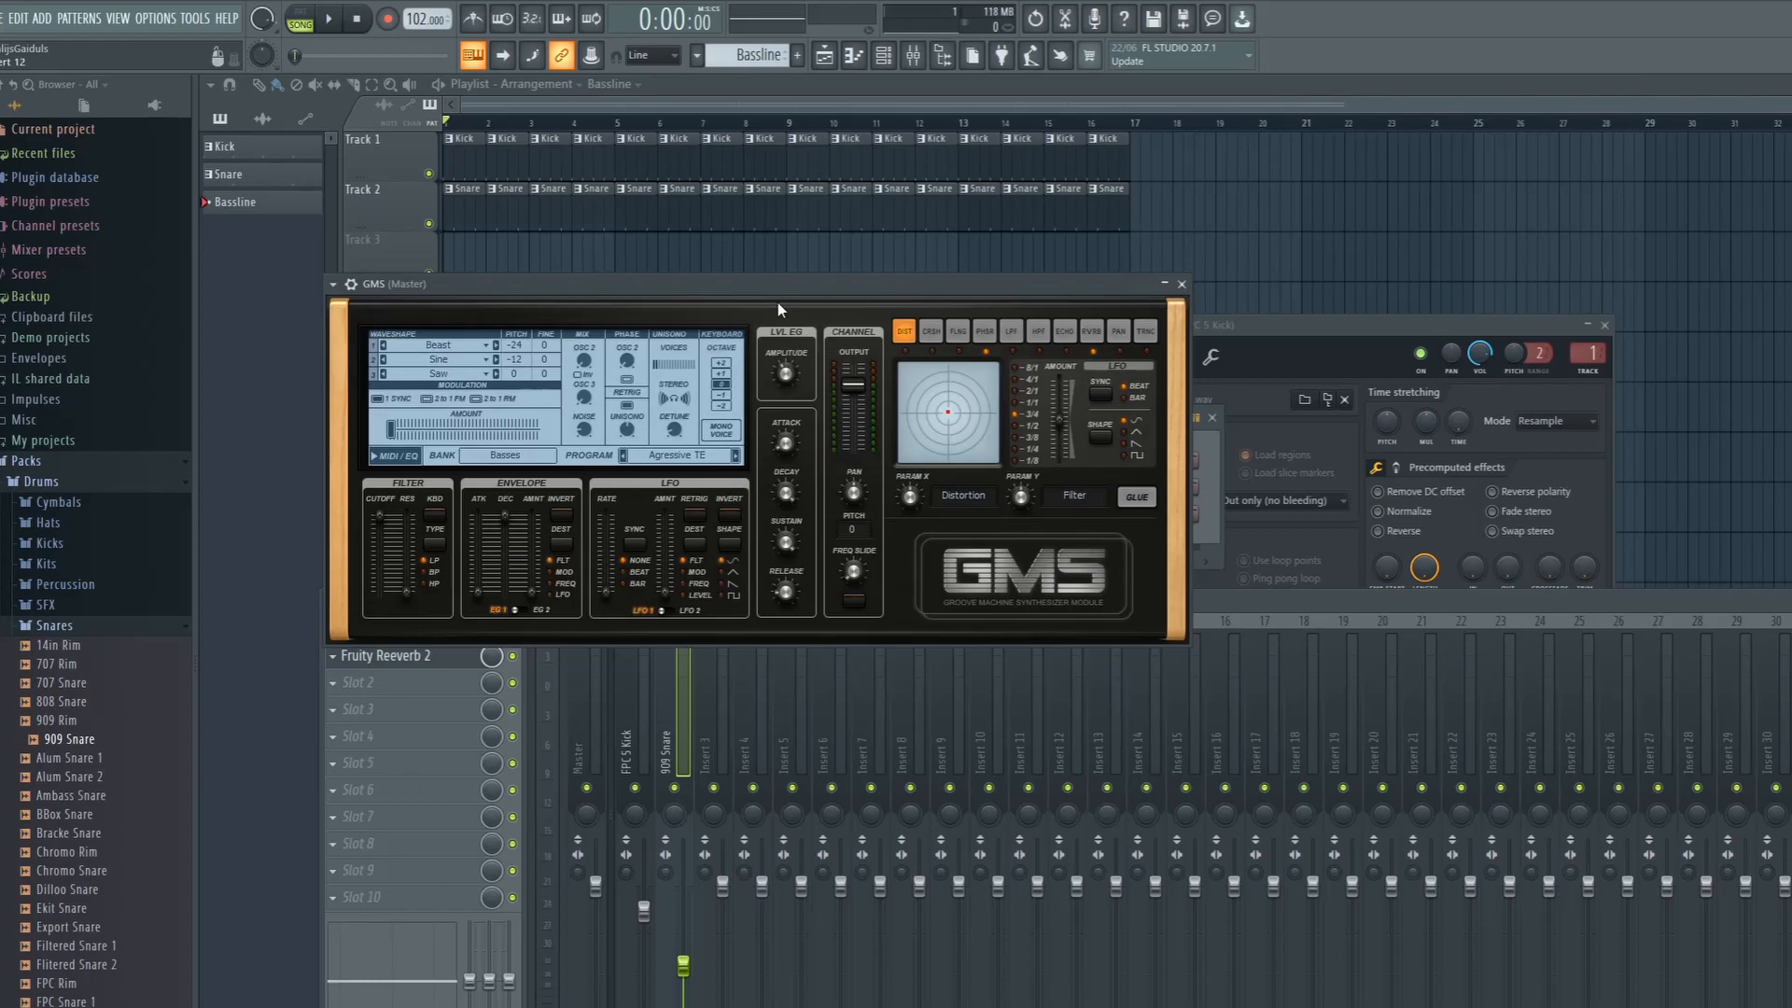
left_click_drag(668, 289, 956, 595)
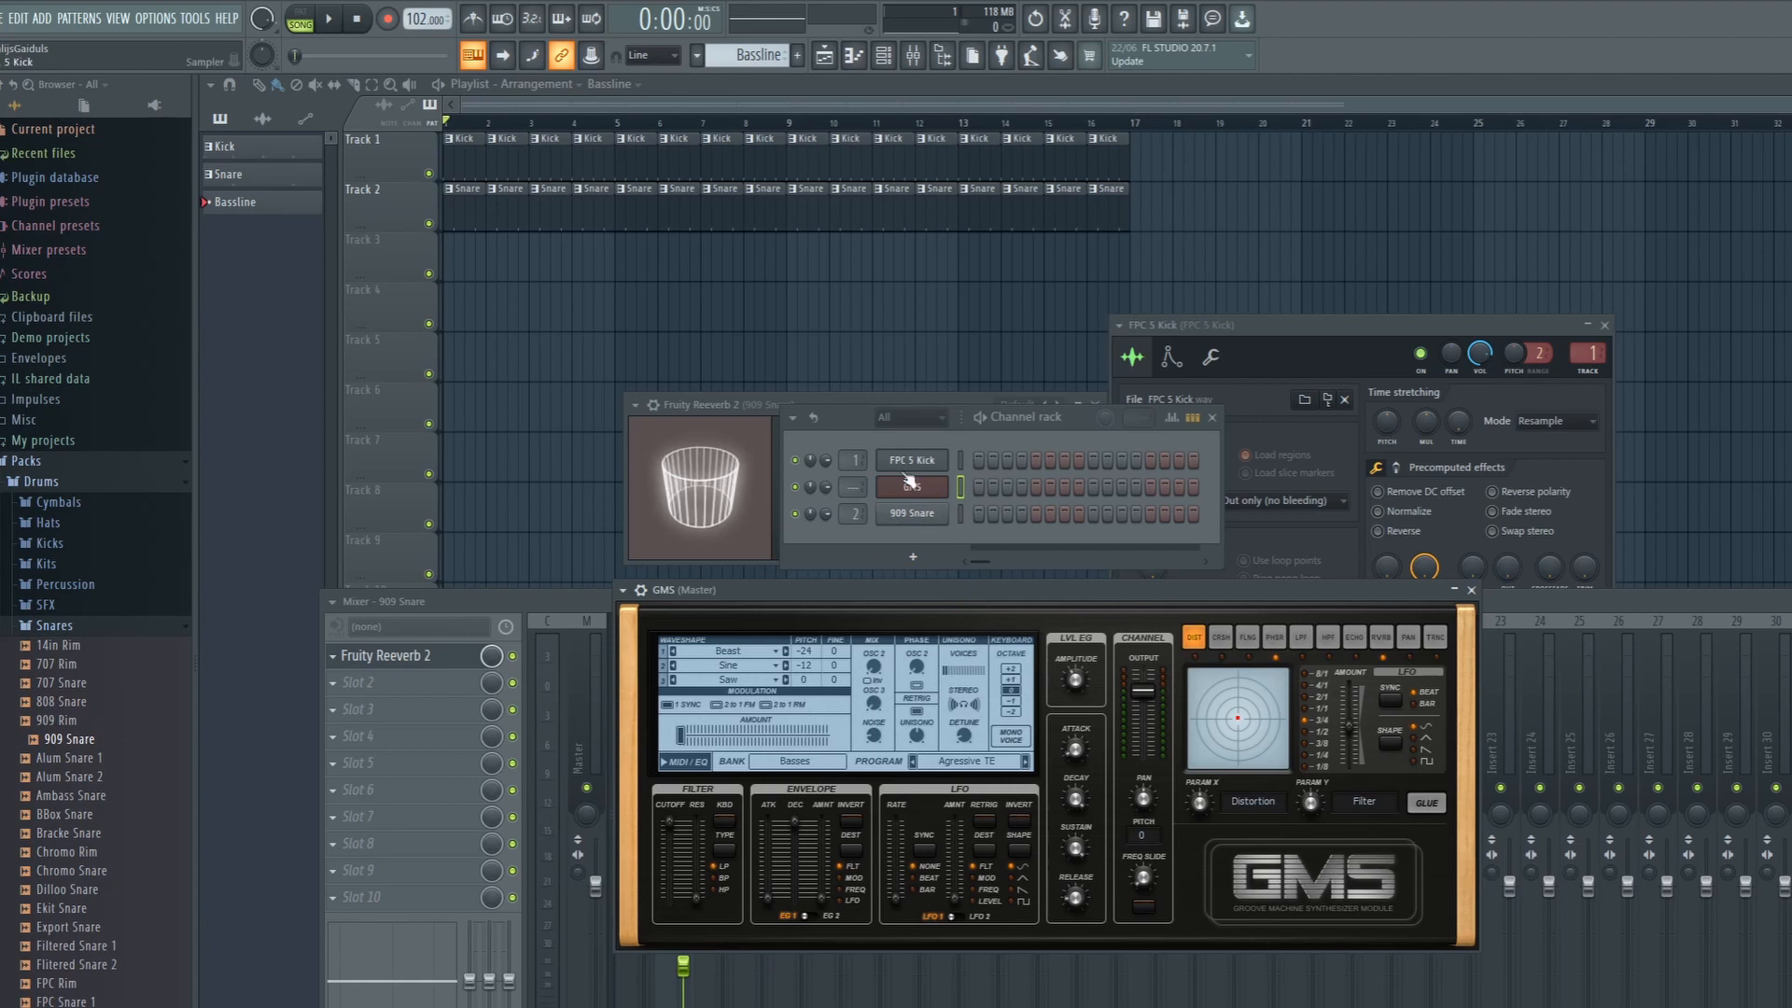
left_click_drag(924, 497, 924, 523)
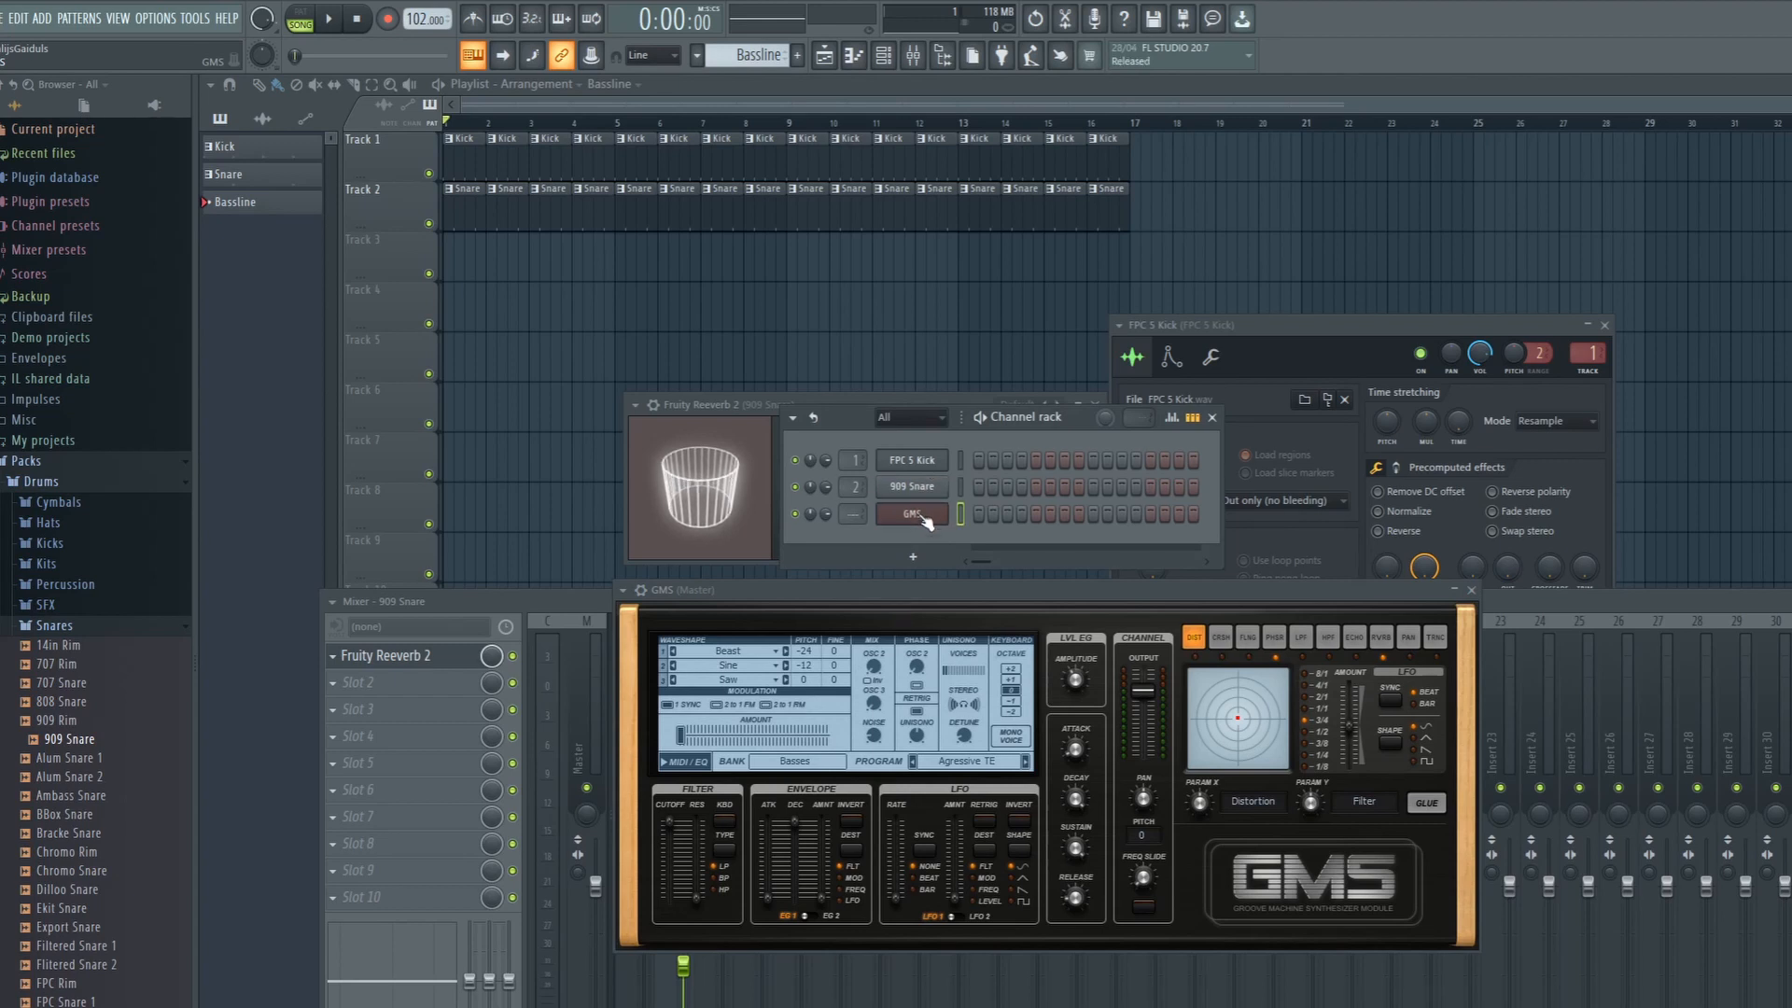
mouse_move(924, 521)
left_mouse_down()
mouse_move(924, 464)
mouse_move(927, 521)
left_mouse_up()
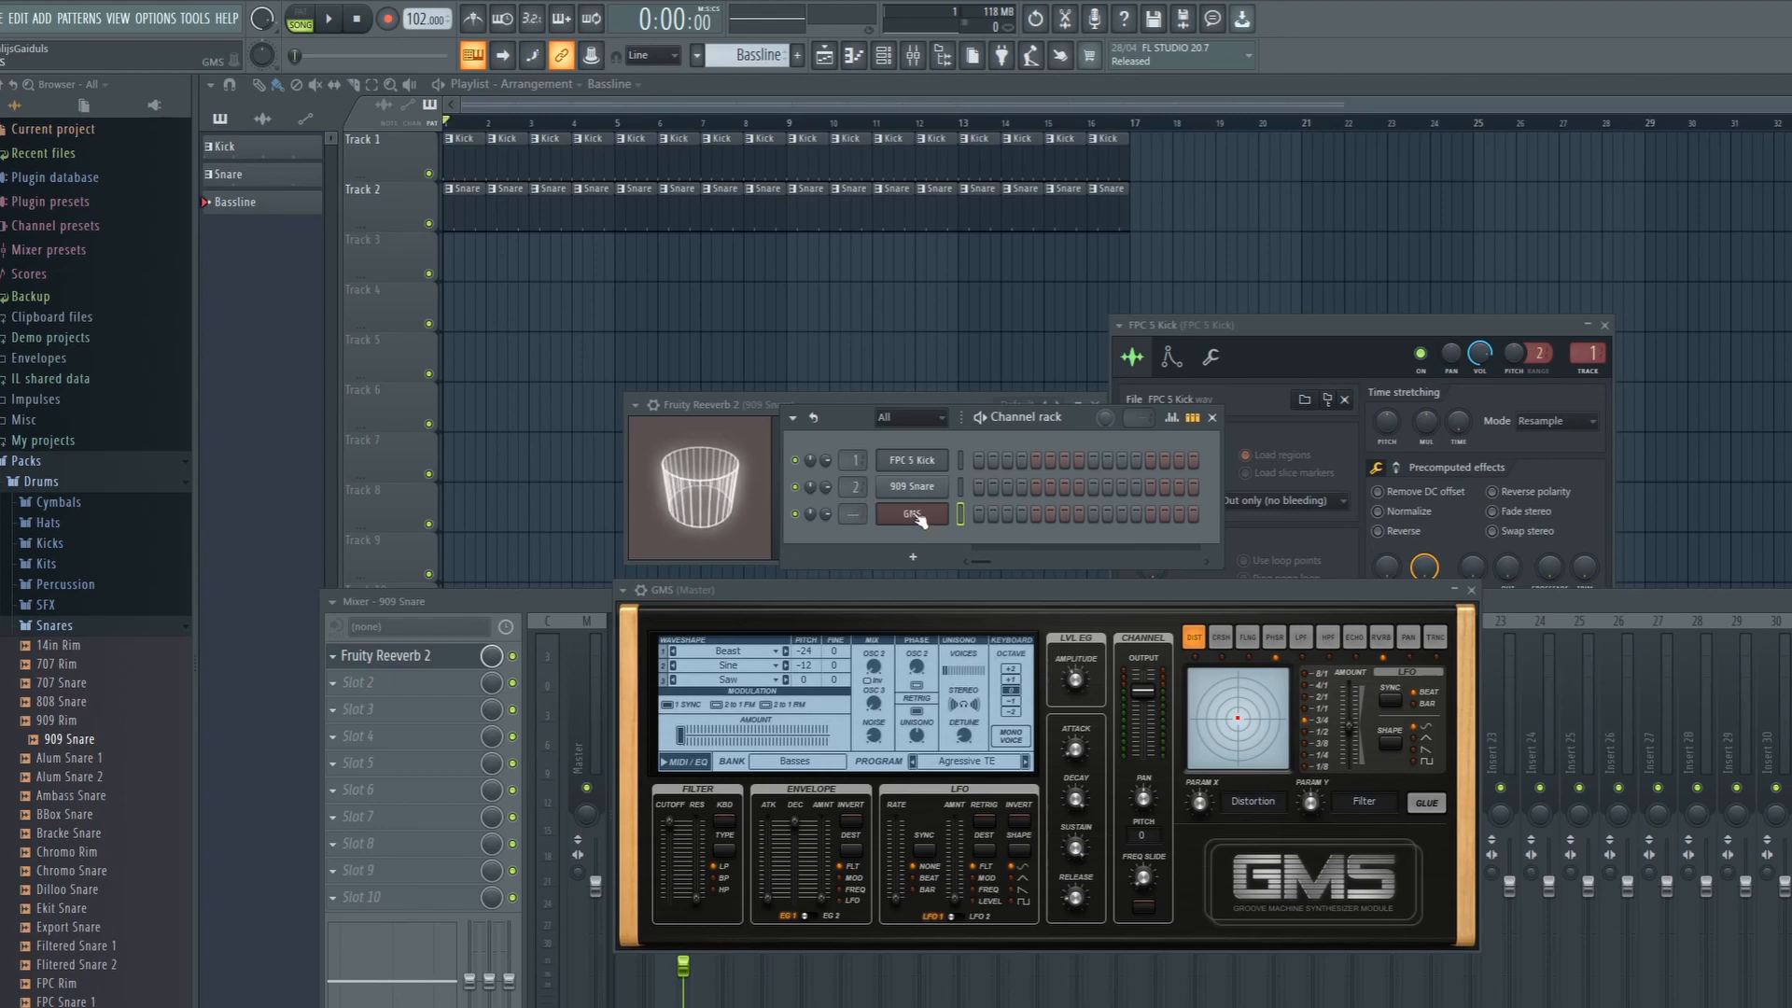
- Route the GMS channel to a free mixer track and lower that track's volume to roughly the 909 Snare's level
left_click_drag(851, 594, 1194, 657)
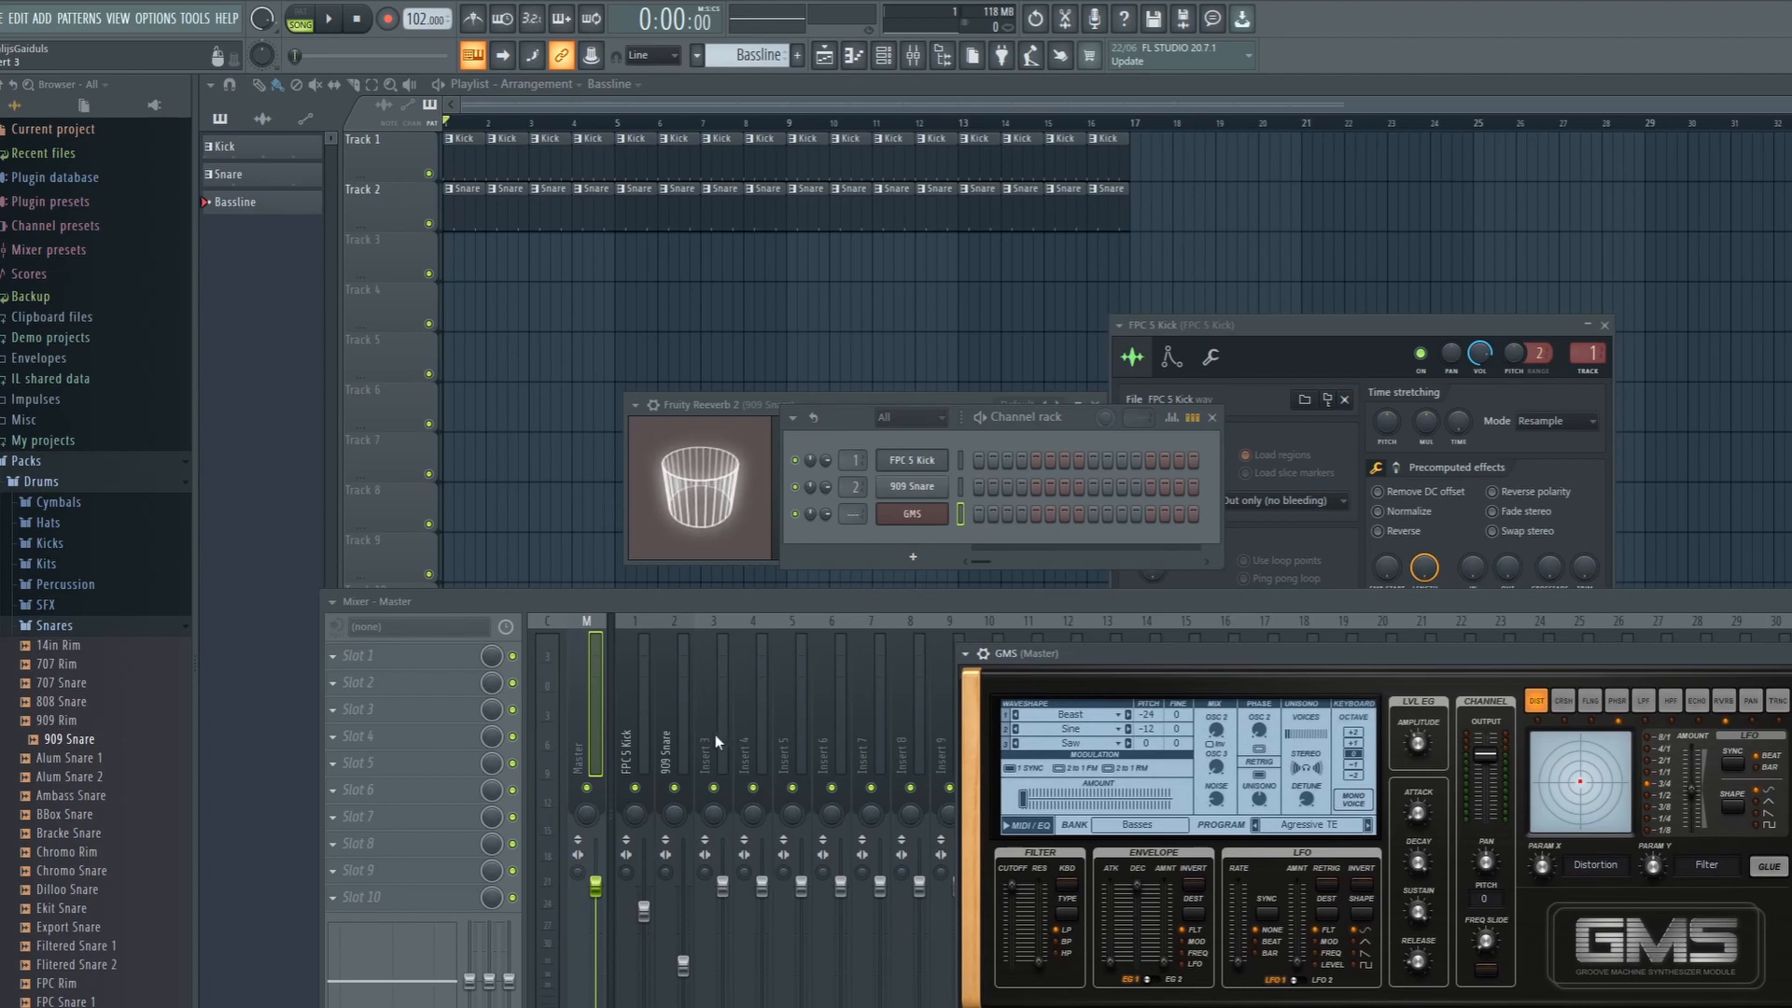
right_click(912, 520)
left_click(930, 515)
left_click(928, 517)
left_click(924, 521)
left_click(967, 654)
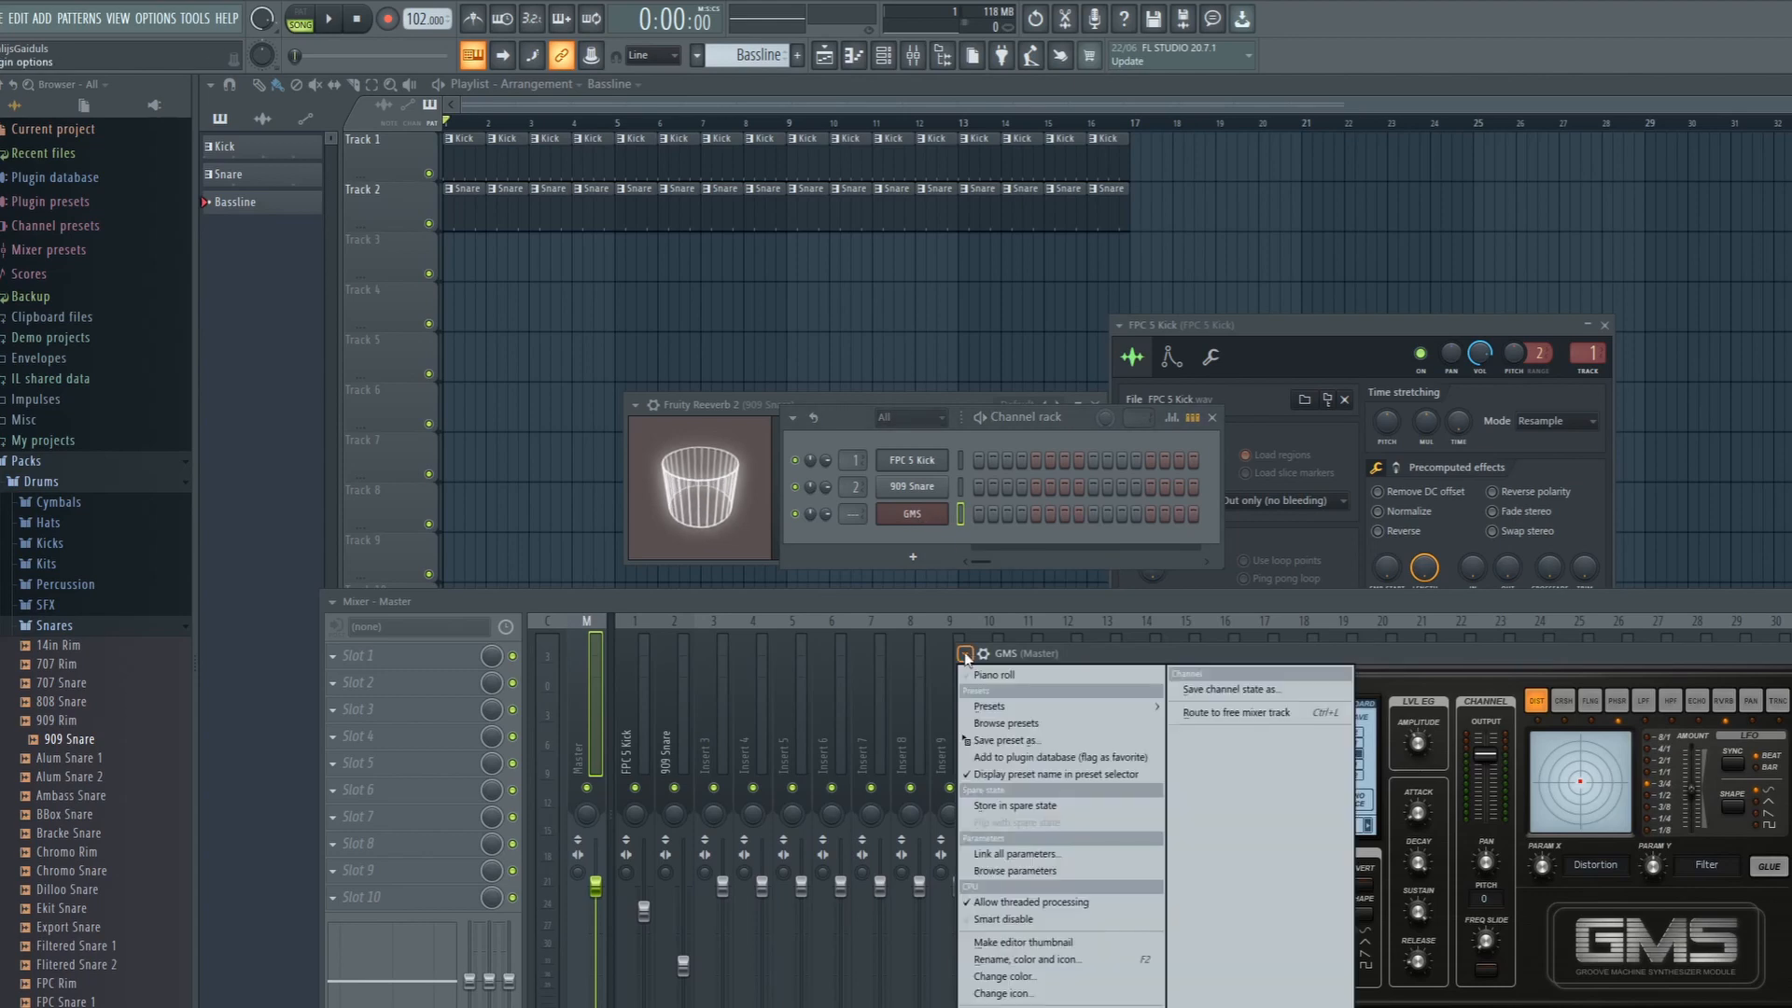
left_click(1219, 714)
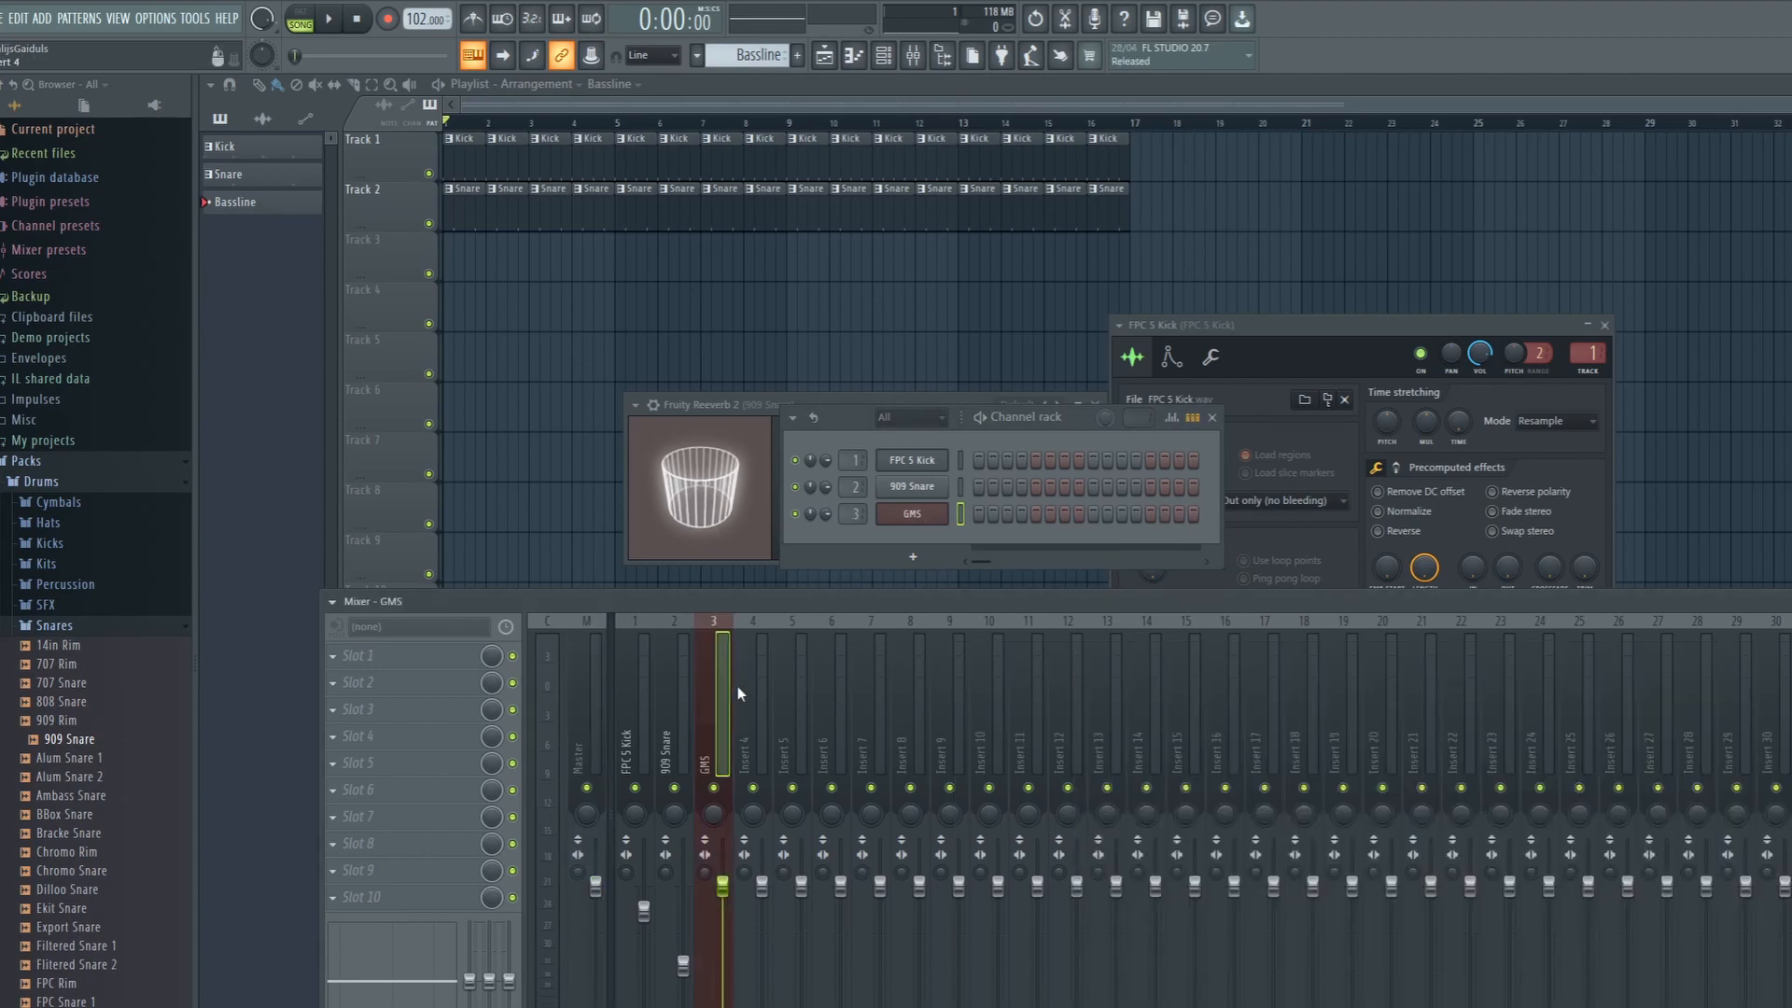
left_click_drag(724, 887, 722, 972)
- Reopen the GMS synth and play a test note with its Agressive TE program
left_click(912, 516)
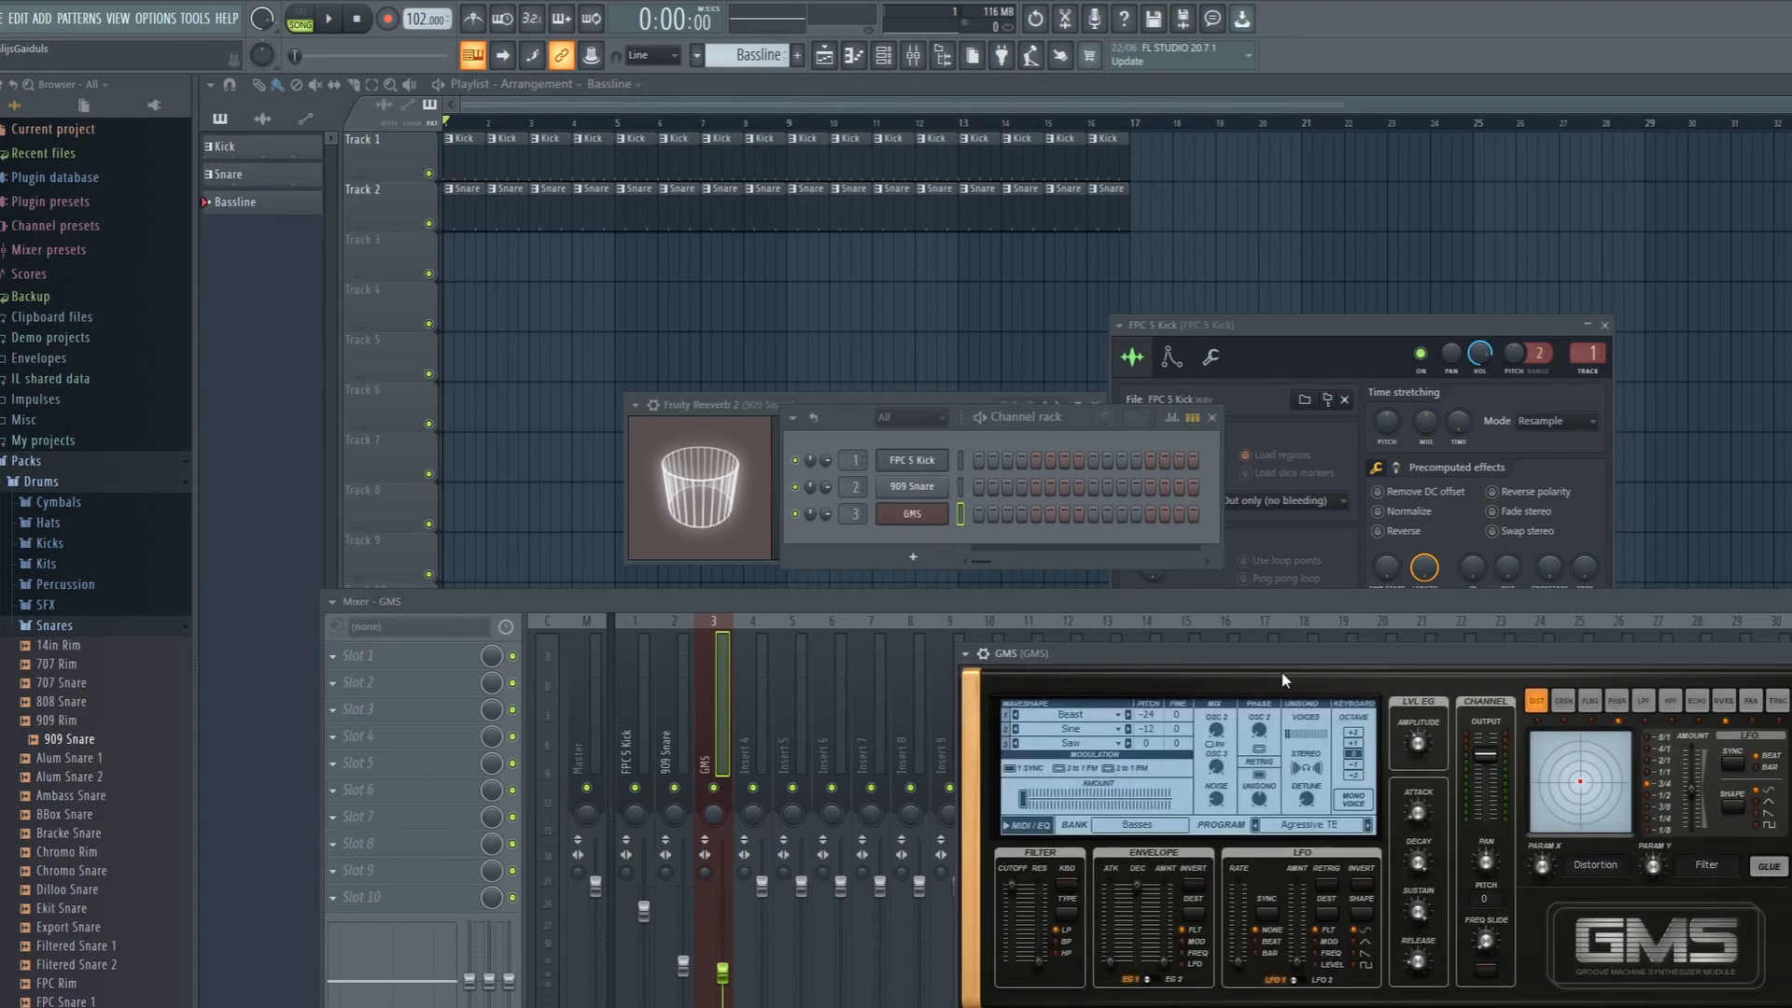
left_click_drag(1294, 665, 1027, 594)
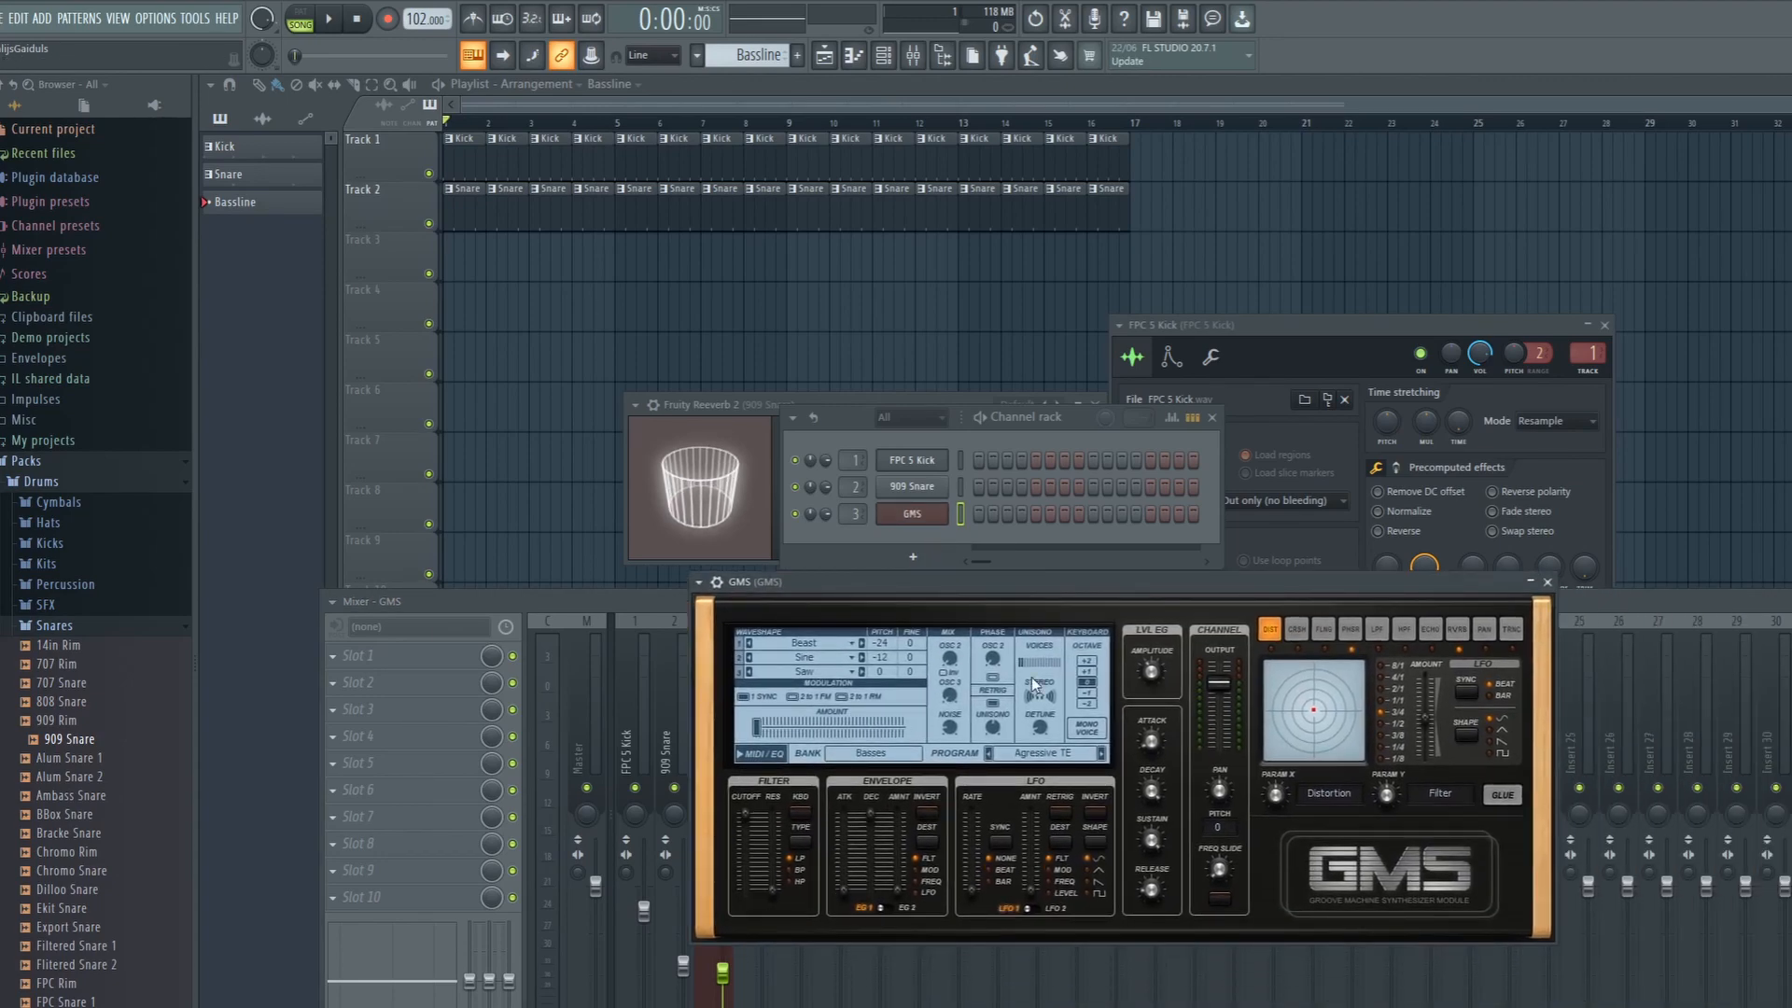
key("b")
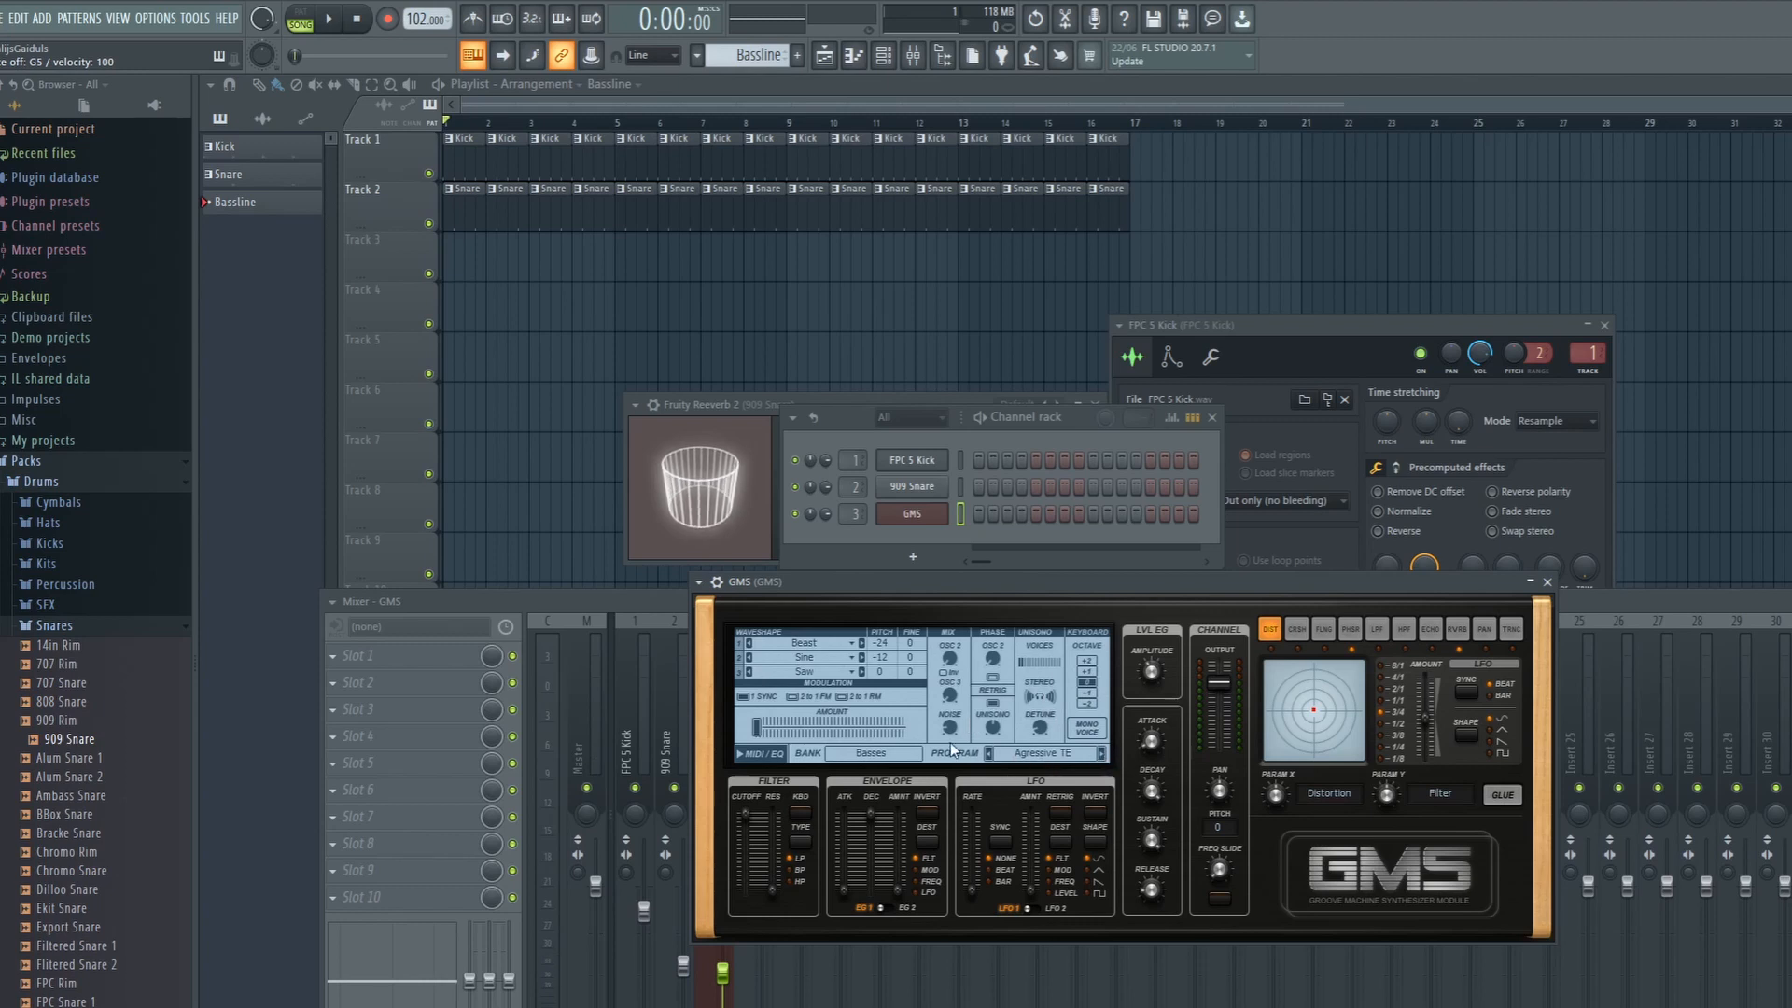
- Browse the GMS preset banks, load Analog Bass 1 TE from the Basses bank, and play test notes
left_click(1032, 754)
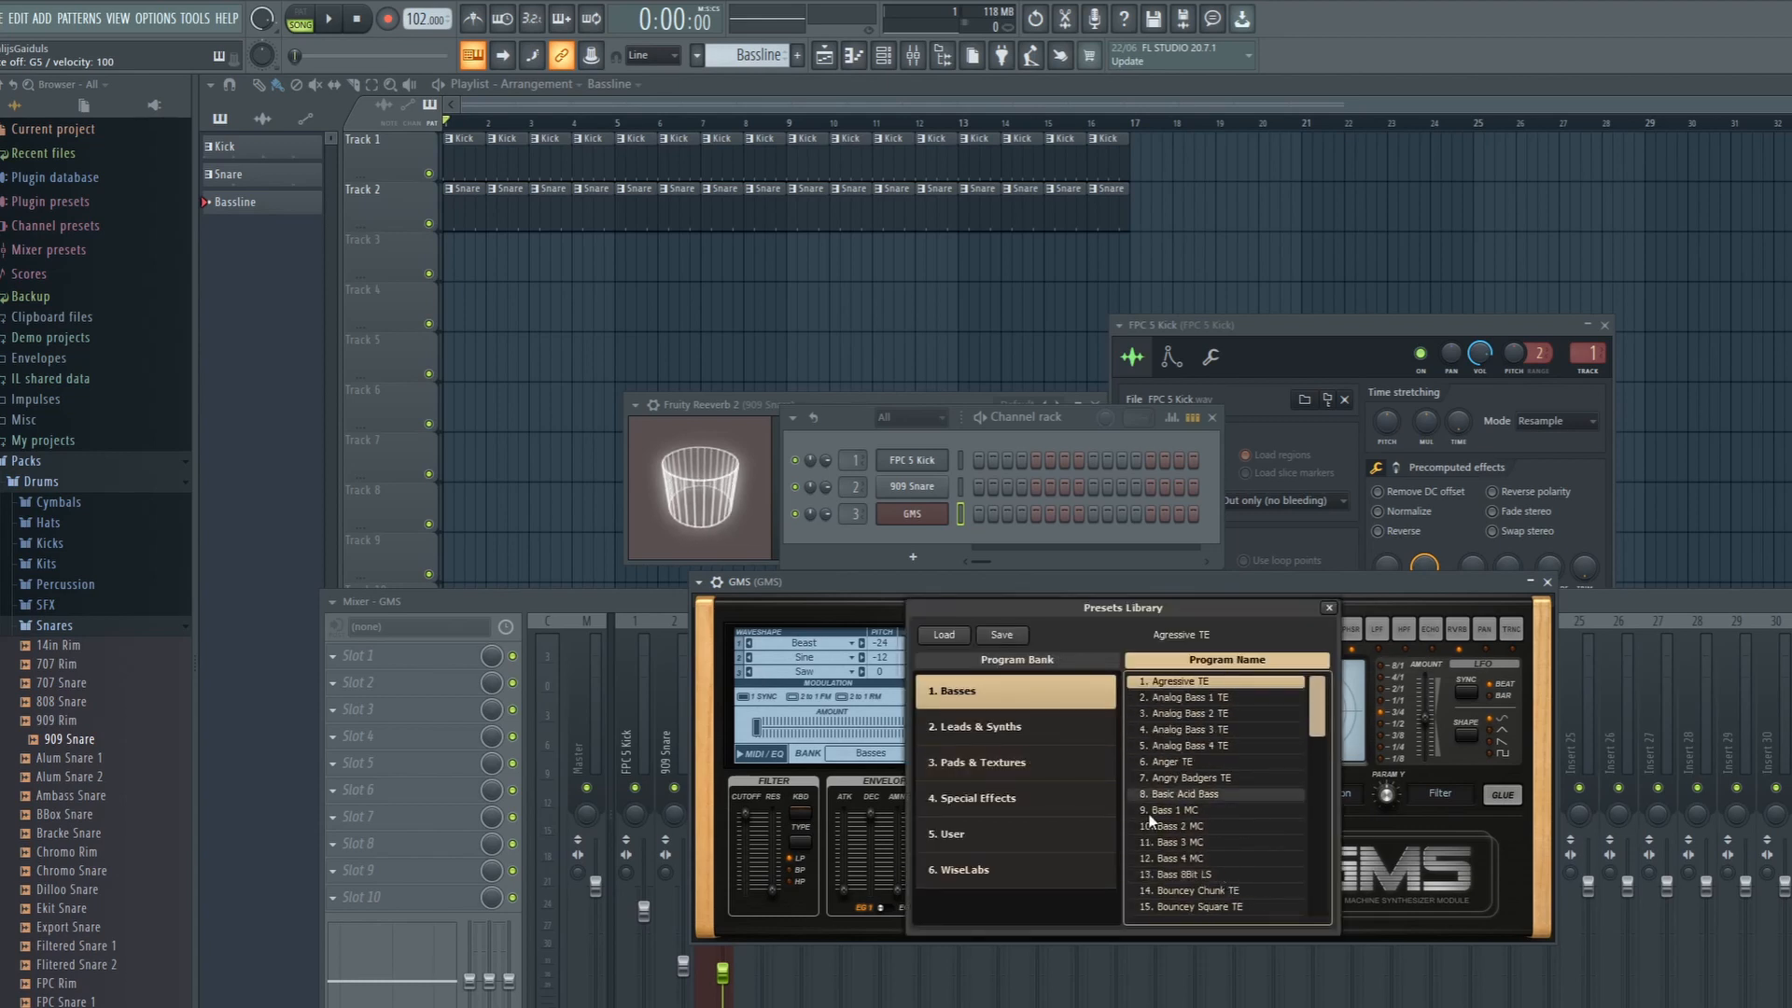
left_click(1002, 730)
left_click(1008, 767)
left_click(1011, 810)
left_click(1025, 859)
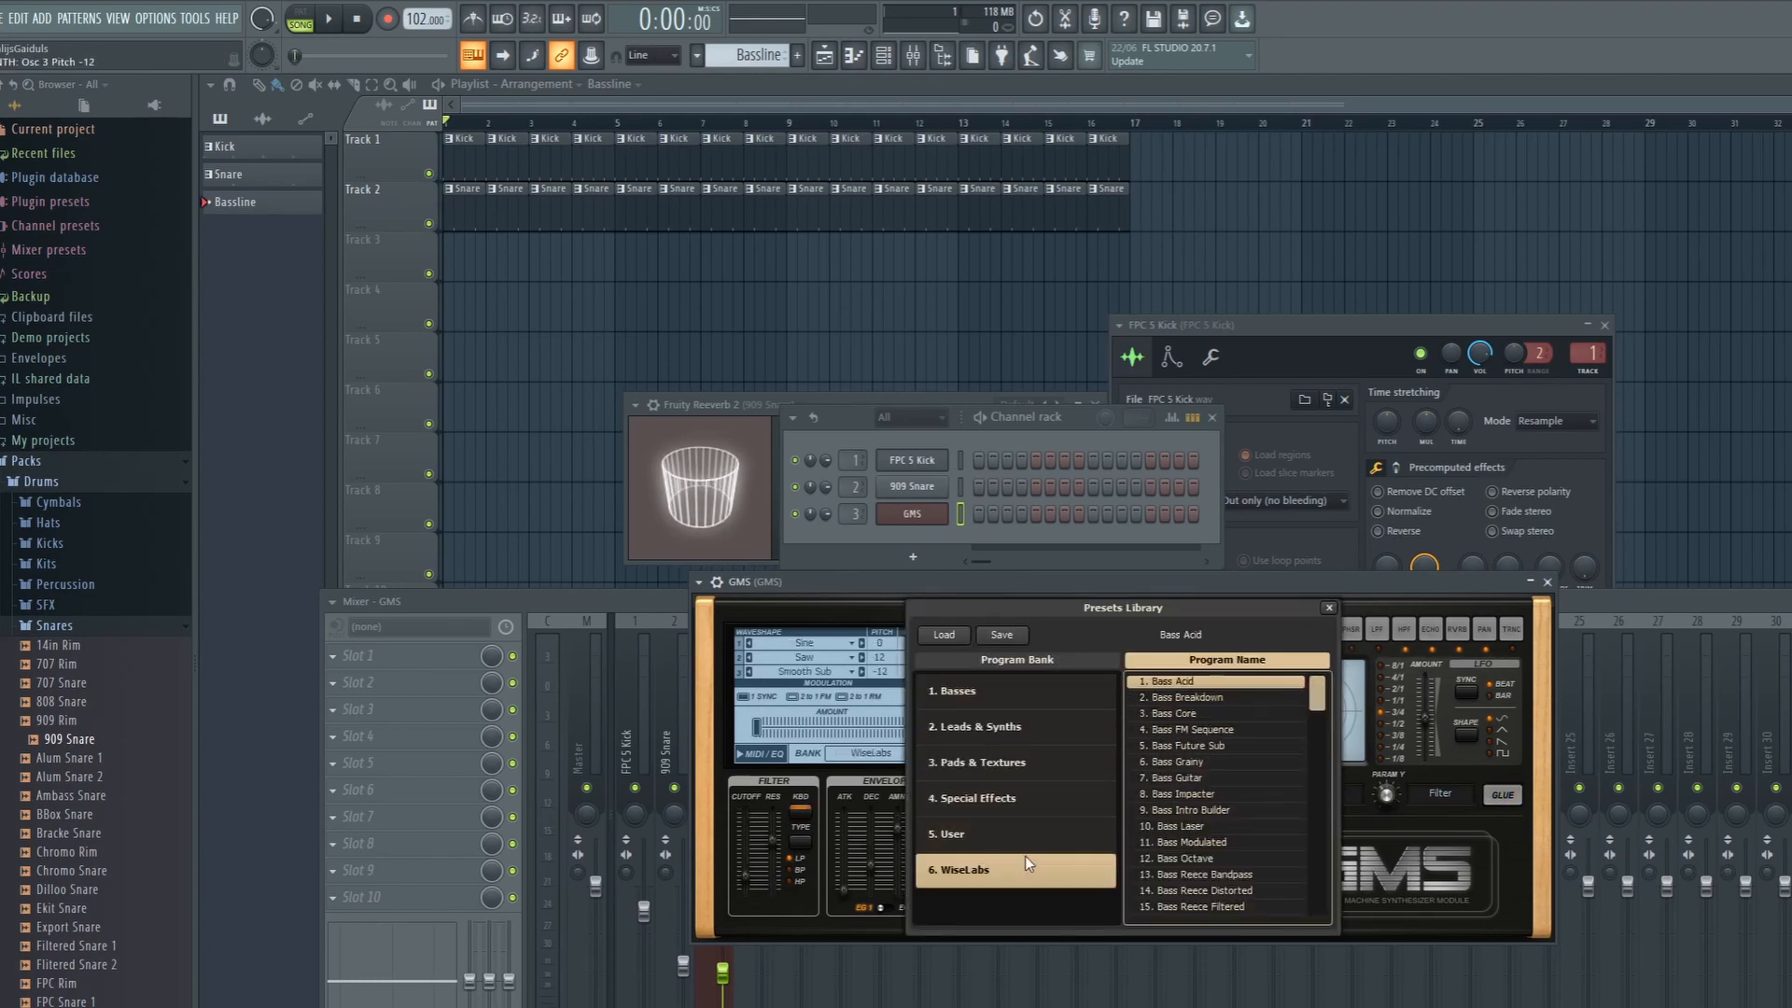
left_click(982, 702)
double_click(1216, 700)
left_click_drag(976, 596, 1378, 717)
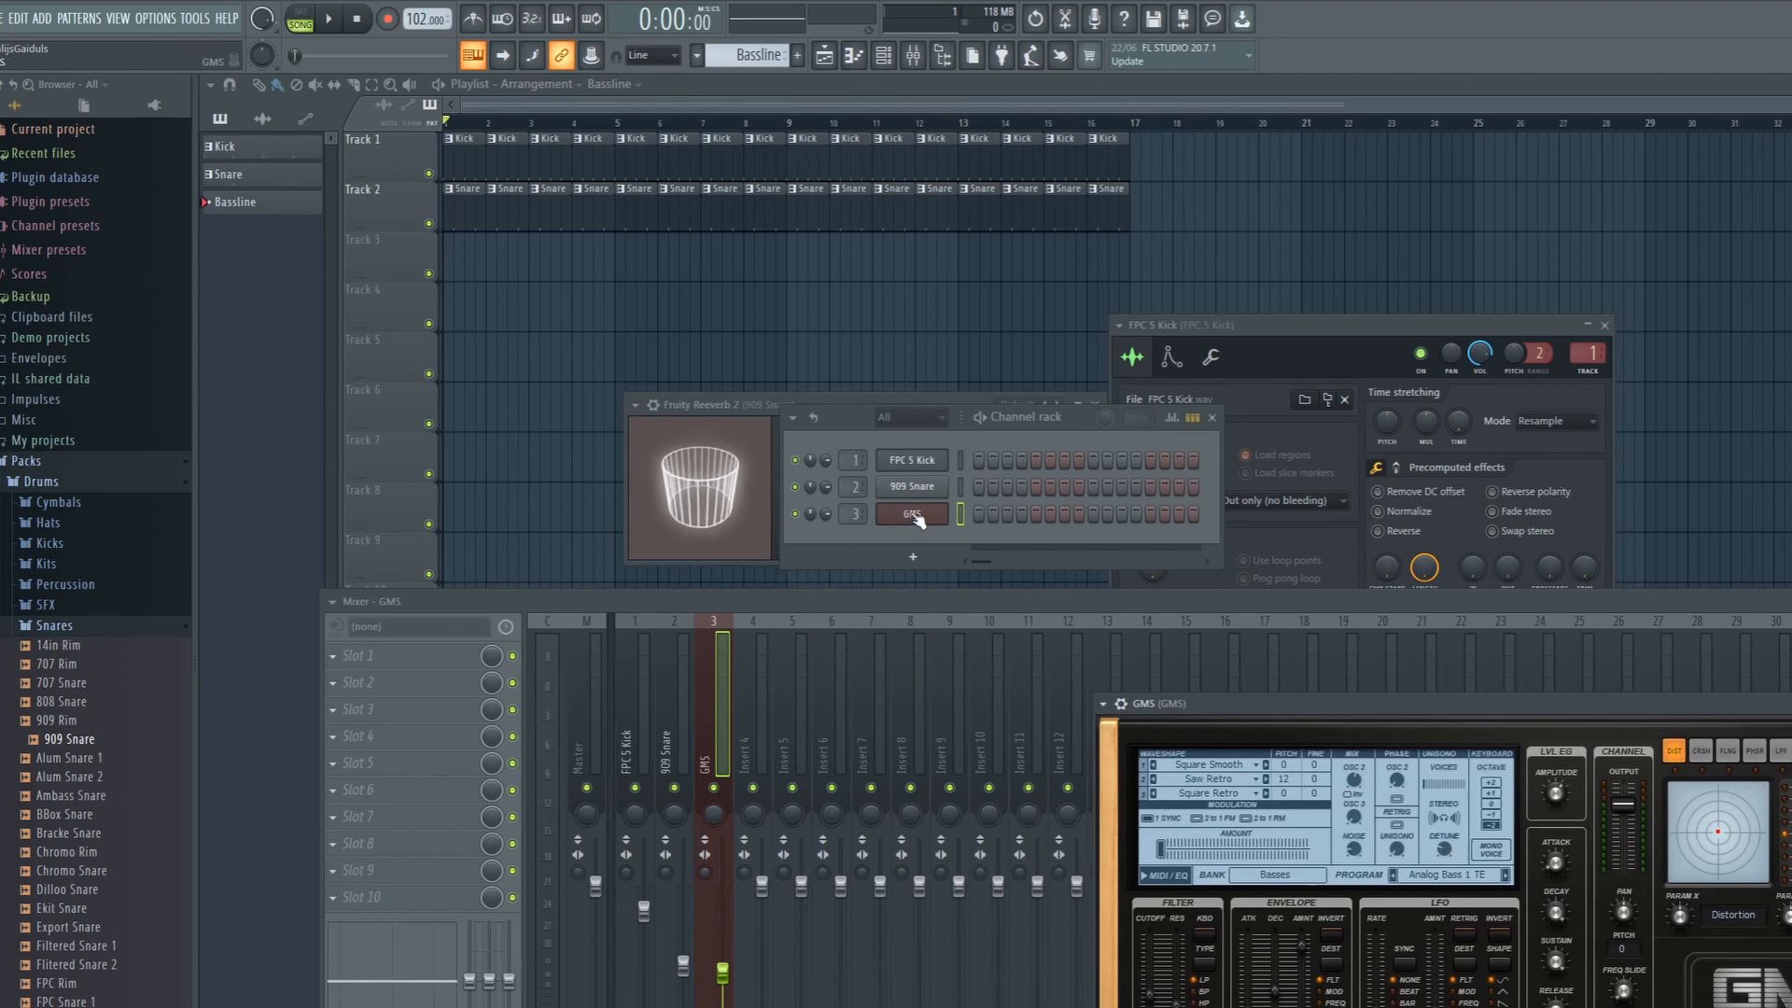
key("x")
key("c")
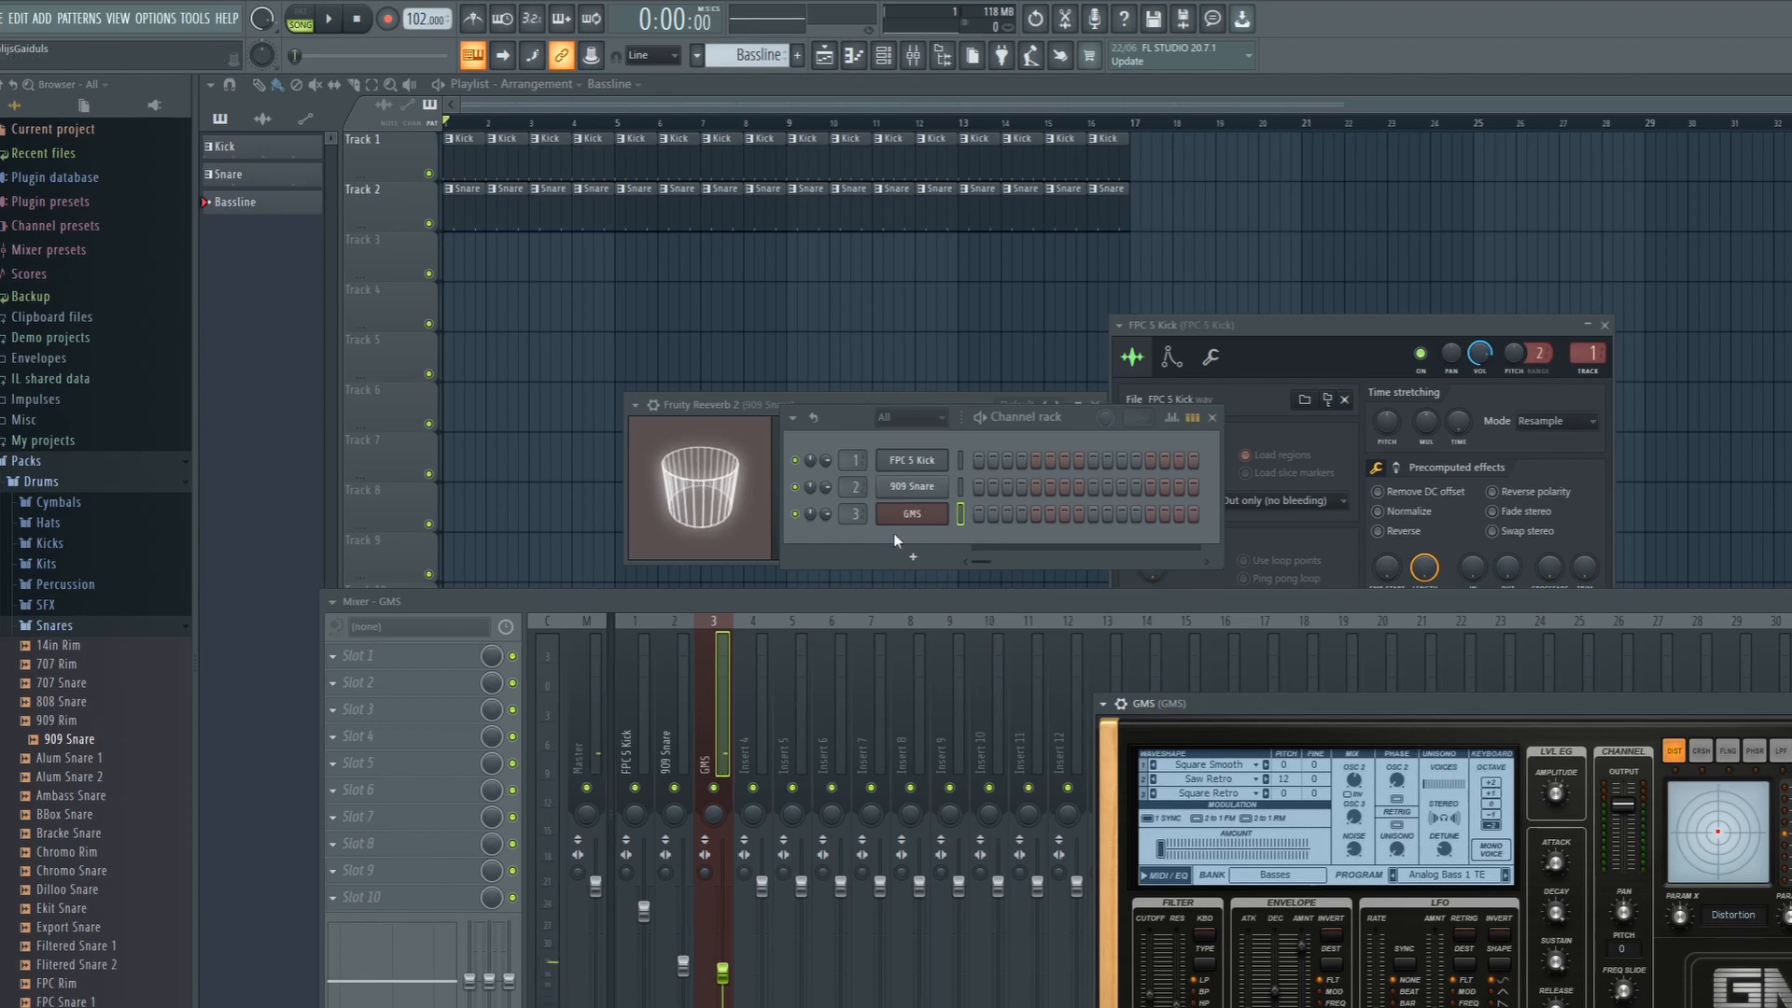
- Open the GMS channel's piano roll for the Bassline pattern and clear the channel rack from view
left_click_drag(1051, 605, 1058, 612)
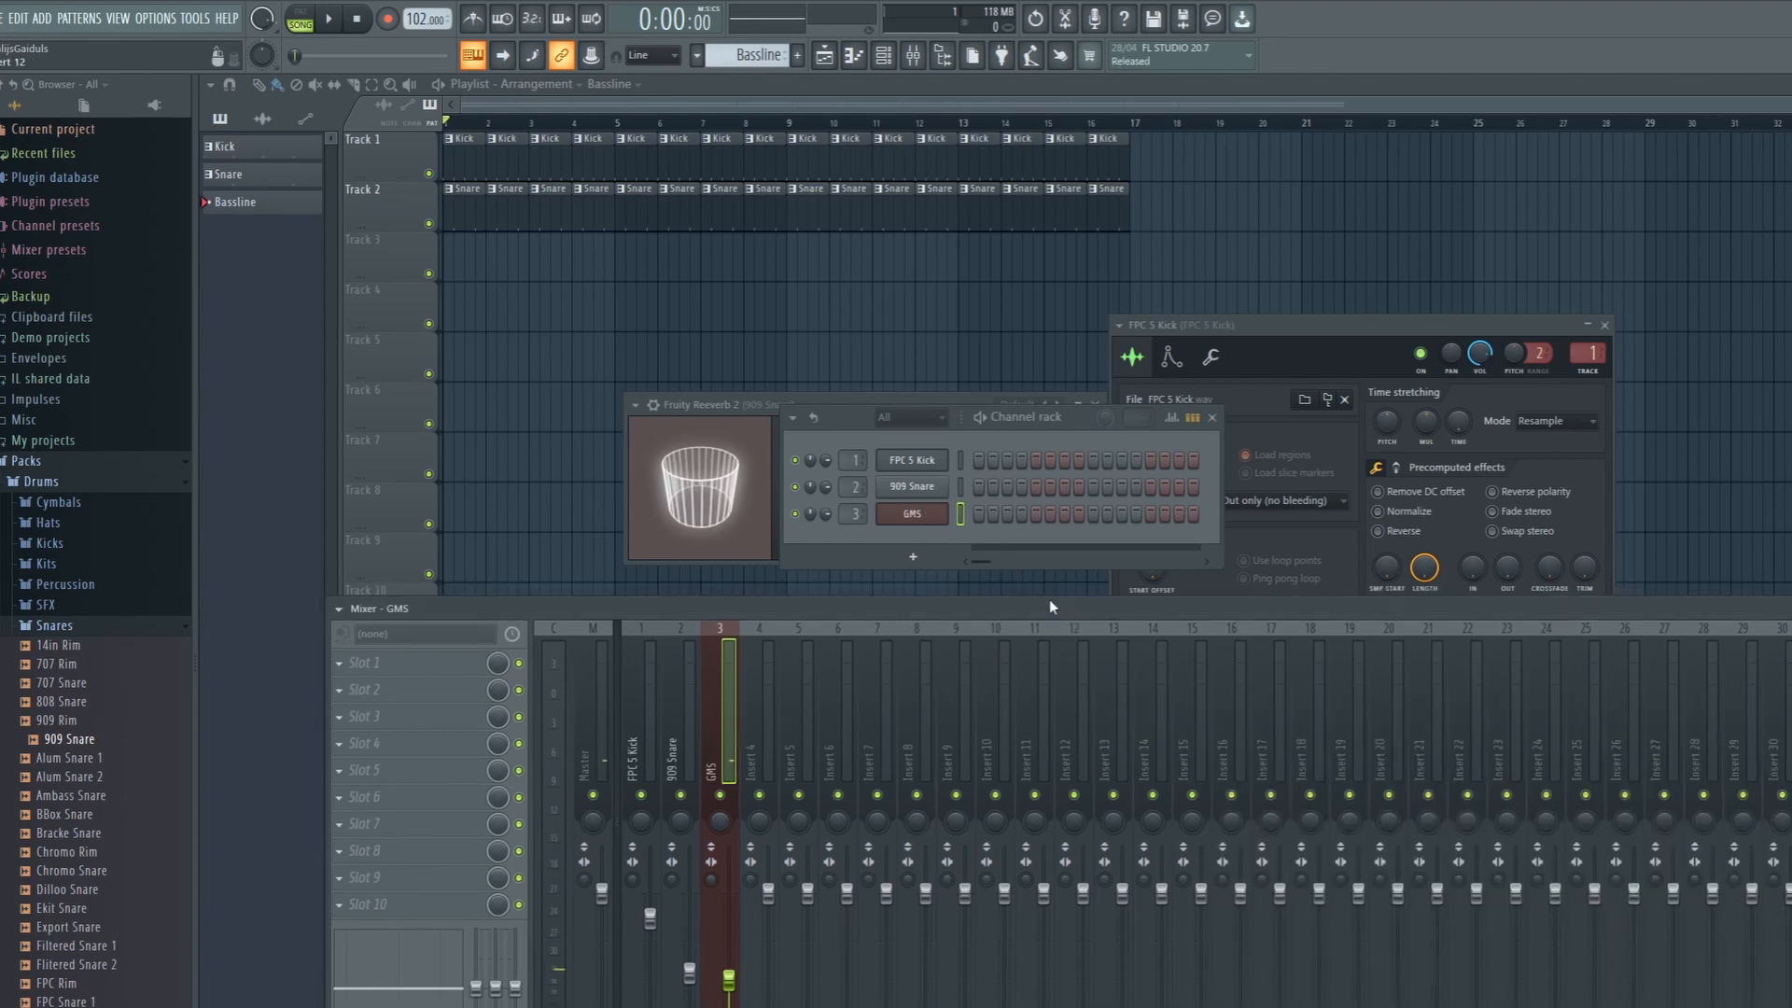
right_click(918, 516)
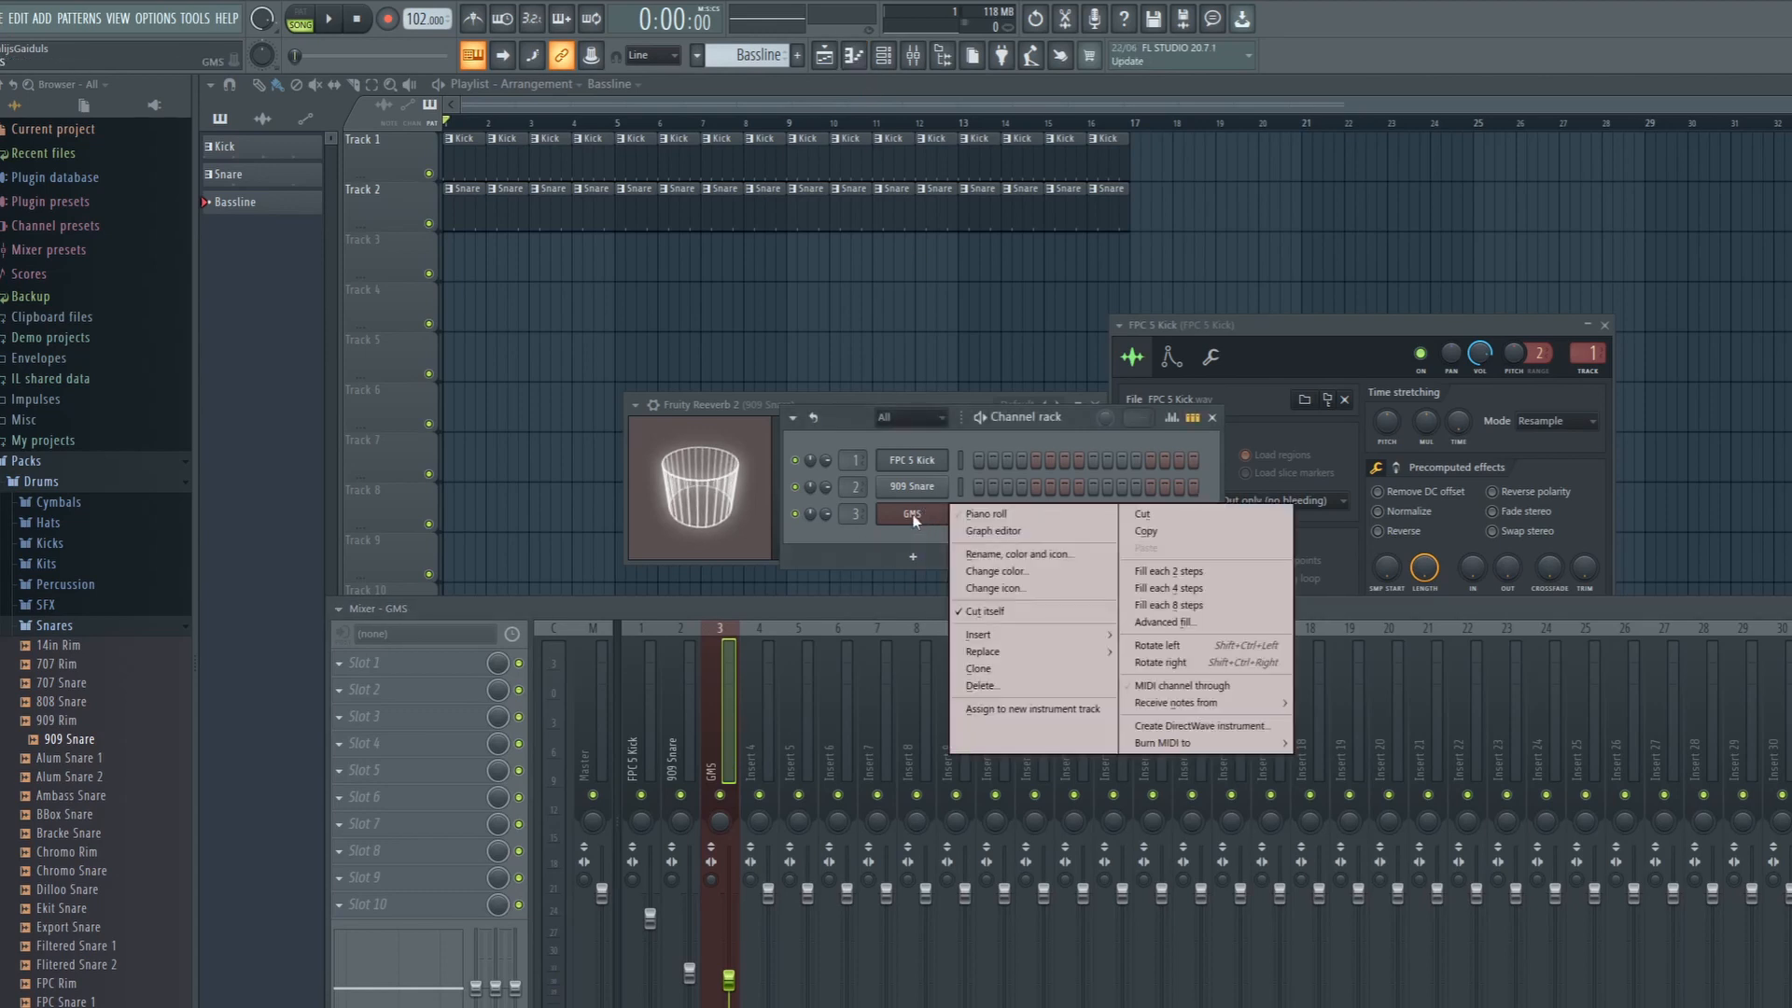
left_click(1004, 518)
left_click(891, 58)
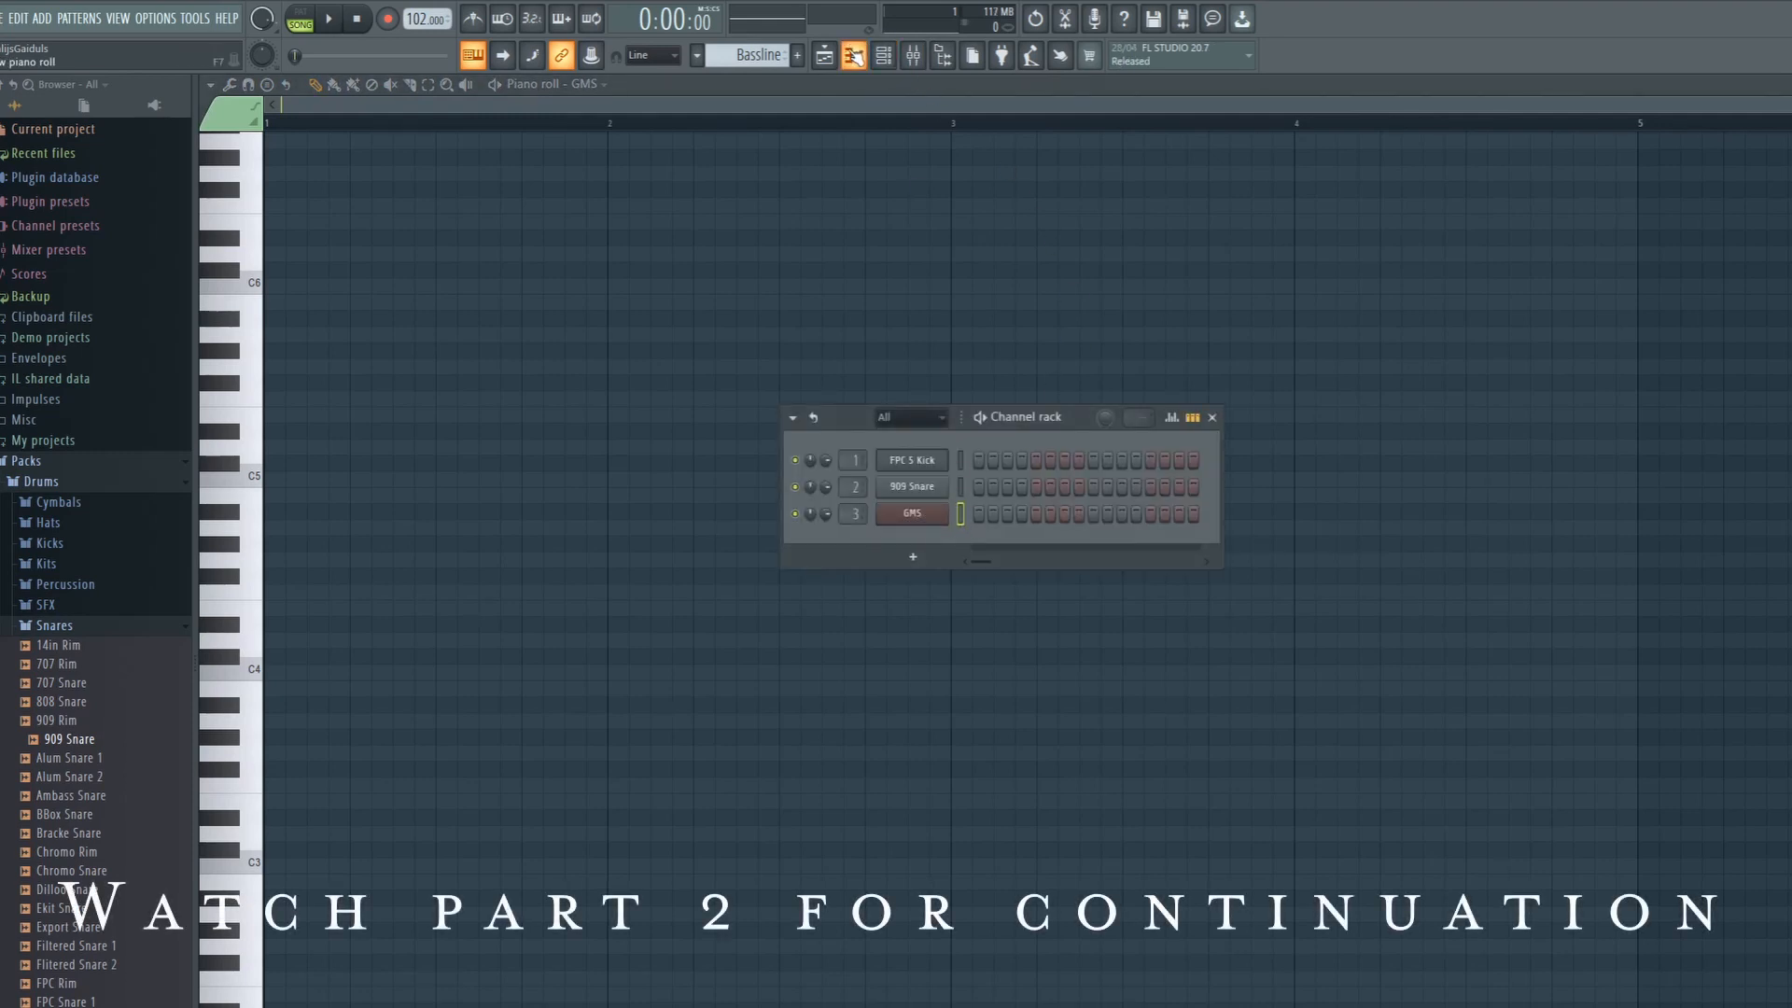
left_click(857, 57)
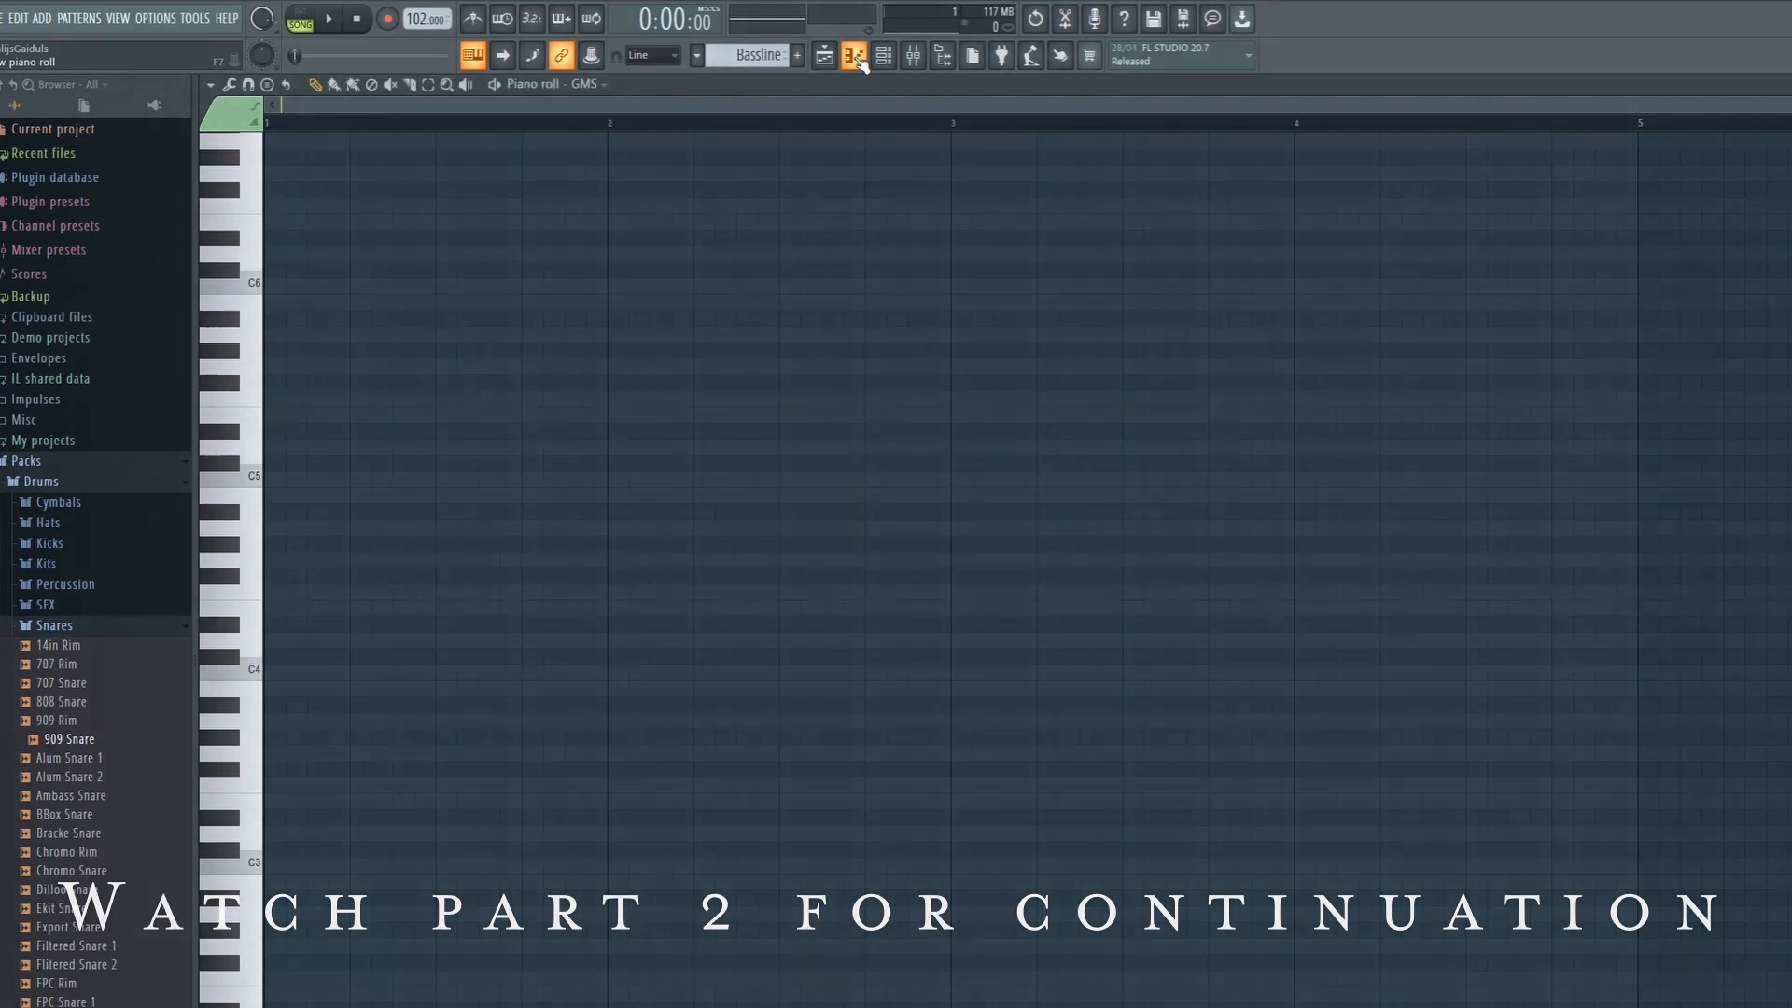